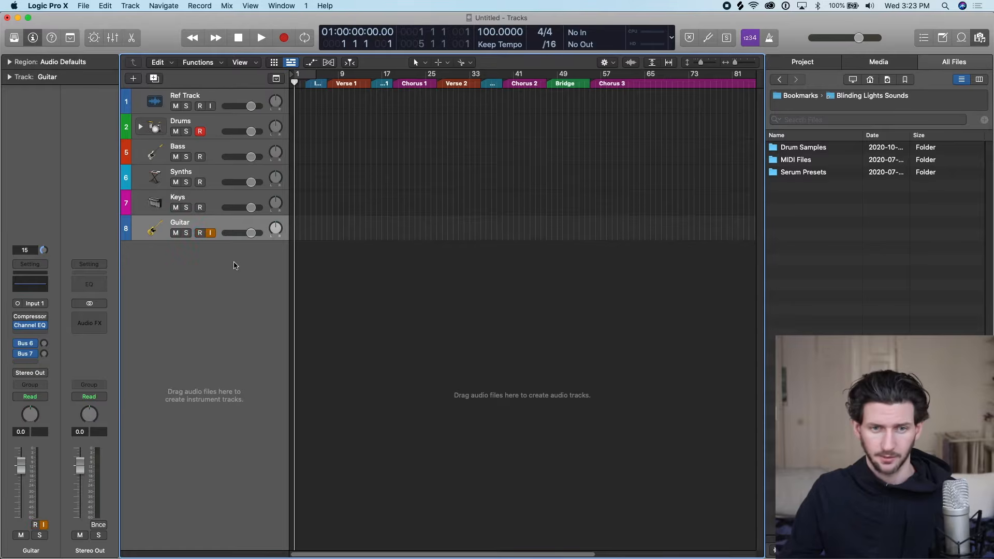
Set the audio output device to ONEv2 and the I/O buffer size to 128 samples, applying the changes in the preferences.
key("super+comma")
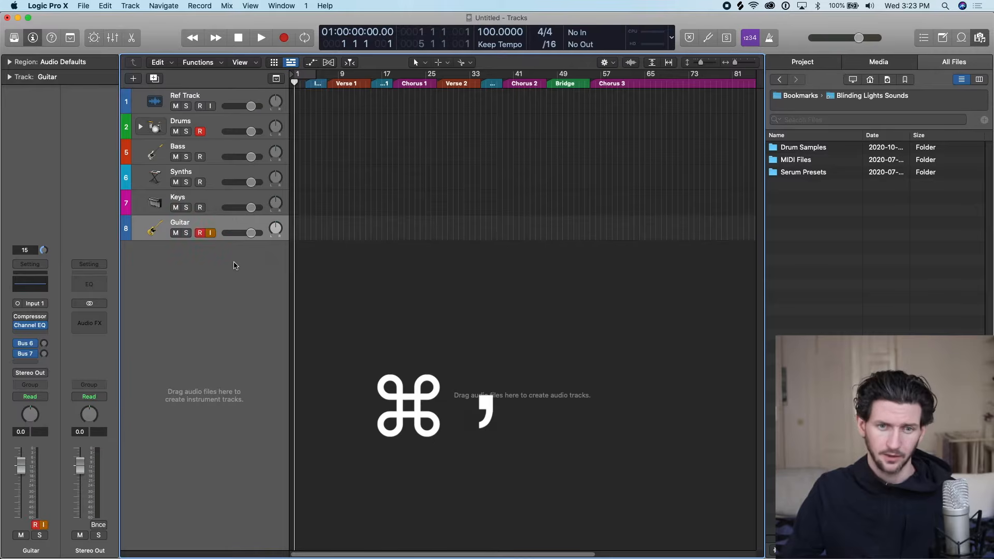
left_click(338, 191)
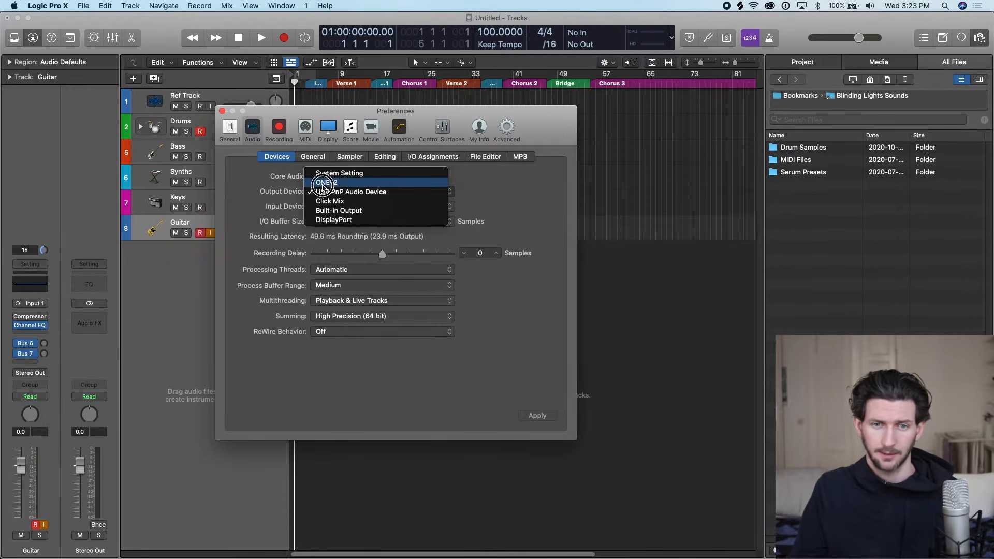
left_click(334, 182)
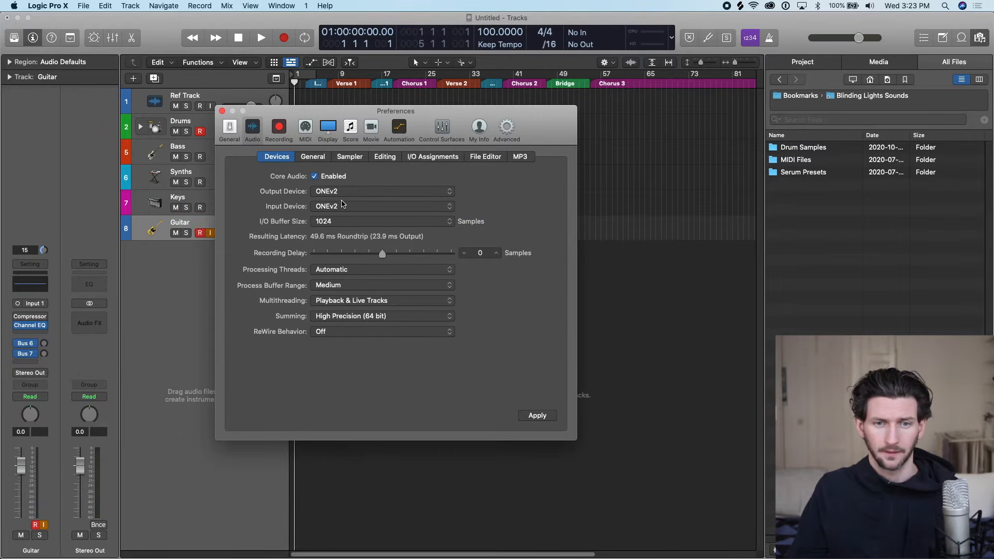
left_click(339, 223)
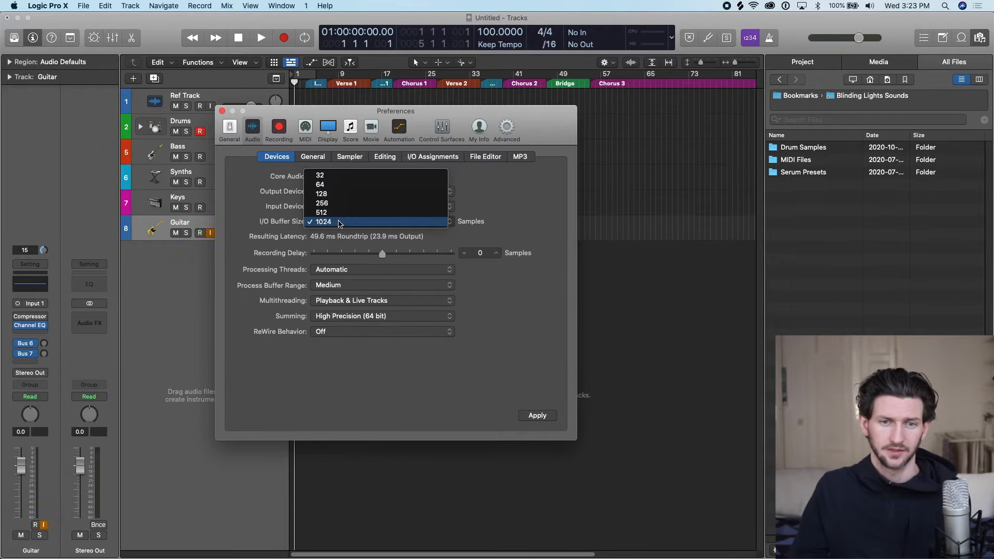
left_click(361, 194)
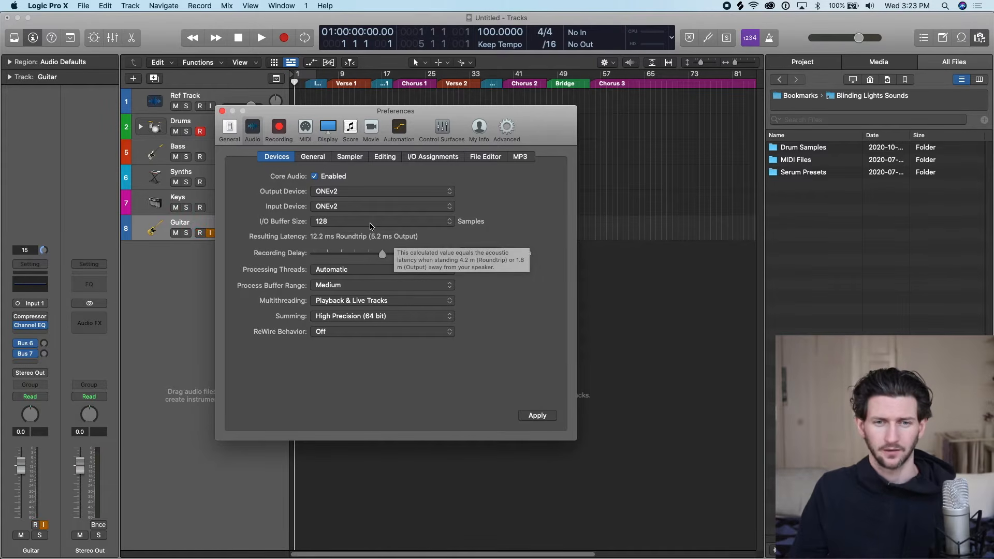
left_click(540, 418)
left_click(222, 111)
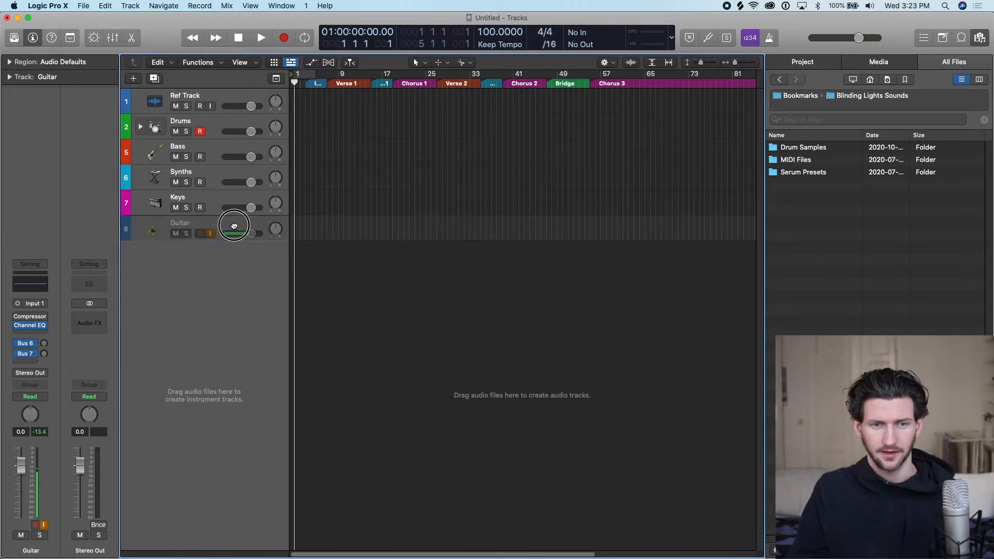
Switch the Guitar track's audio input to Input 2 and back to Input 1.
left_click(41, 304)
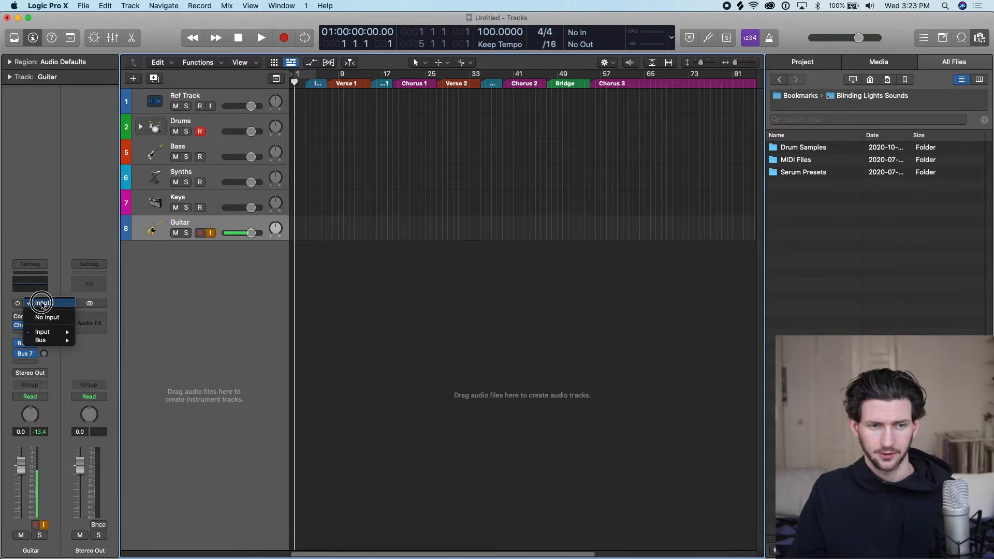
mouse_move(47, 331)
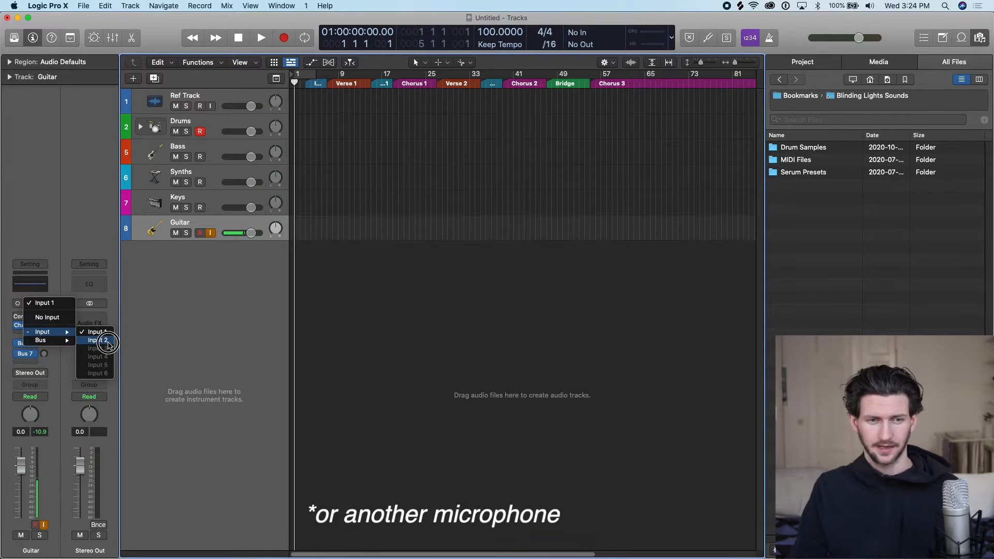
left_click(99, 341)
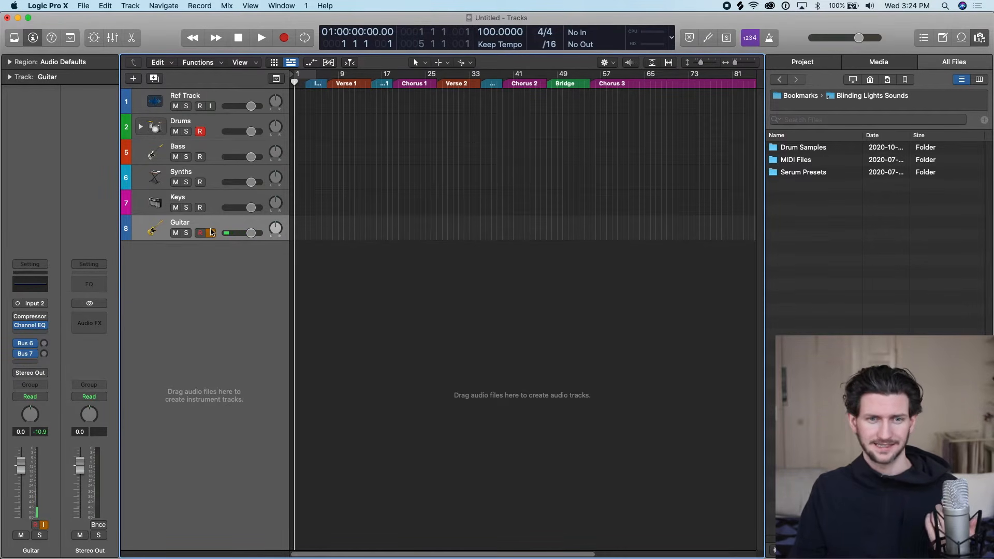
left_click(34, 303)
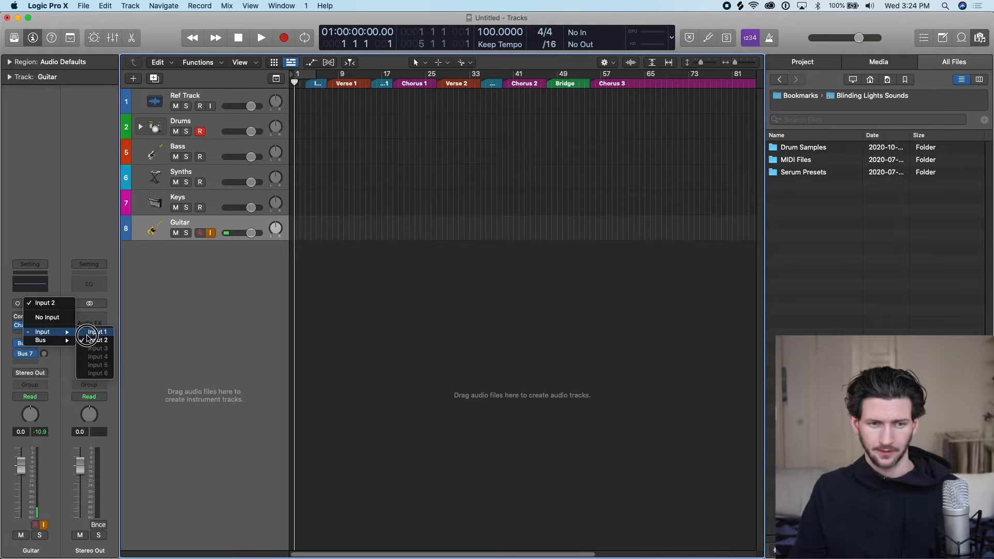
left_click(101, 332)
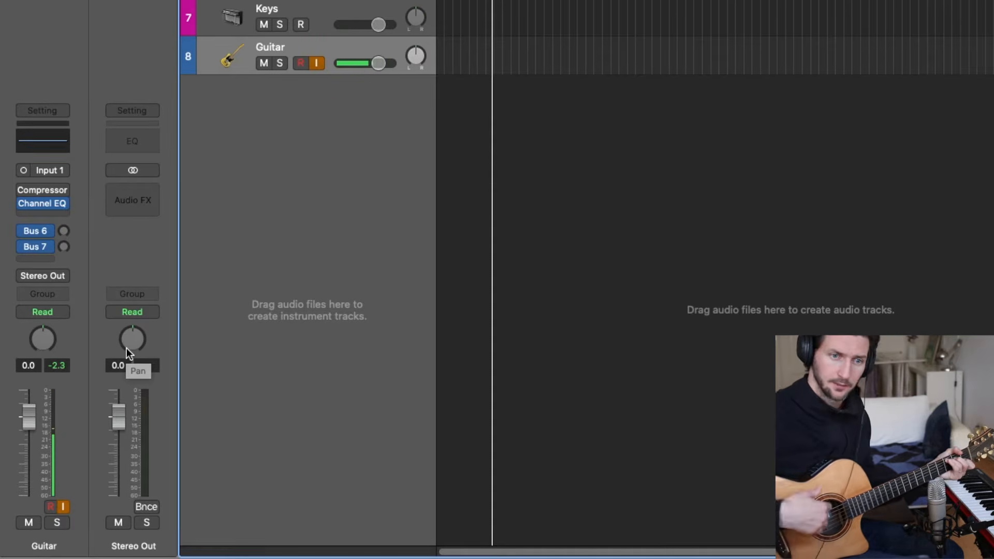
Reset the Guitar channel's peak level reading repeatedly while checking the input level.
left_click(57, 366)
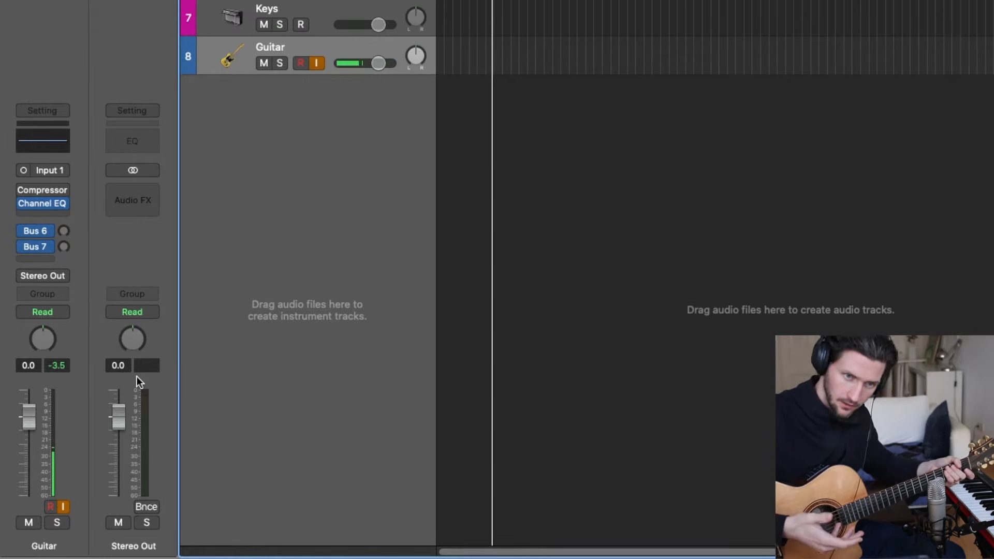
left_click(57, 369)
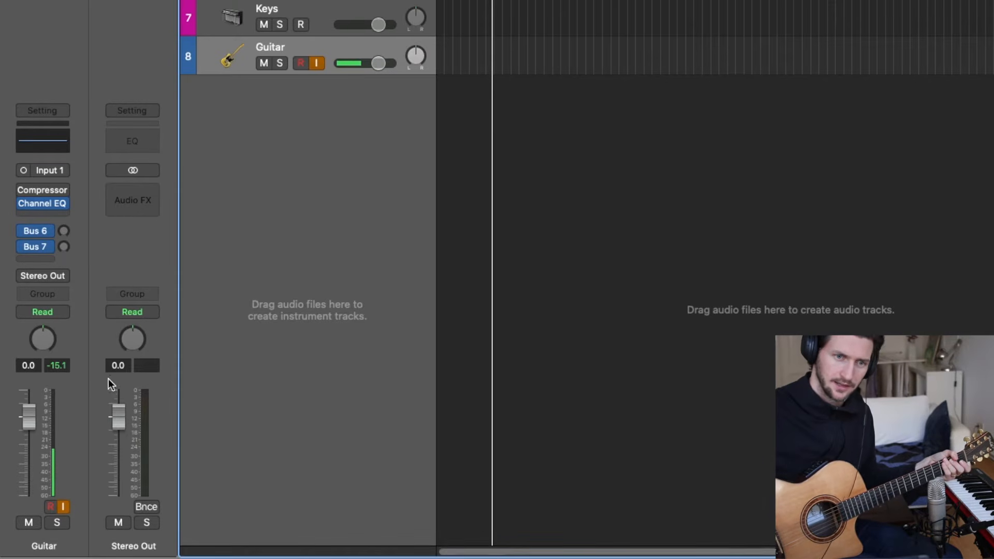
left_click(64, 365)
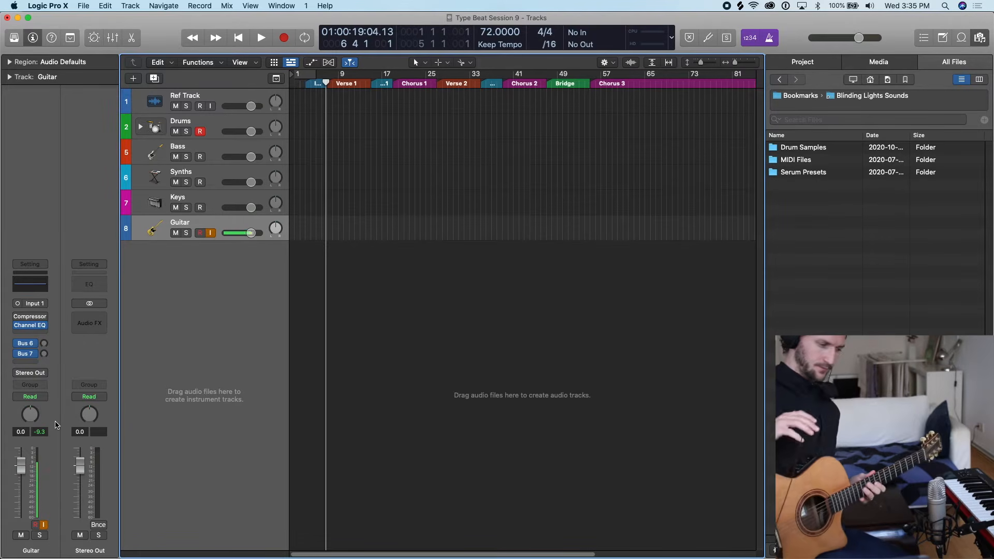
Place the playhead at bar 7, the start of Verse 1, and enable Software Monitoring in the general audio preferences.
left_click(327, 78)
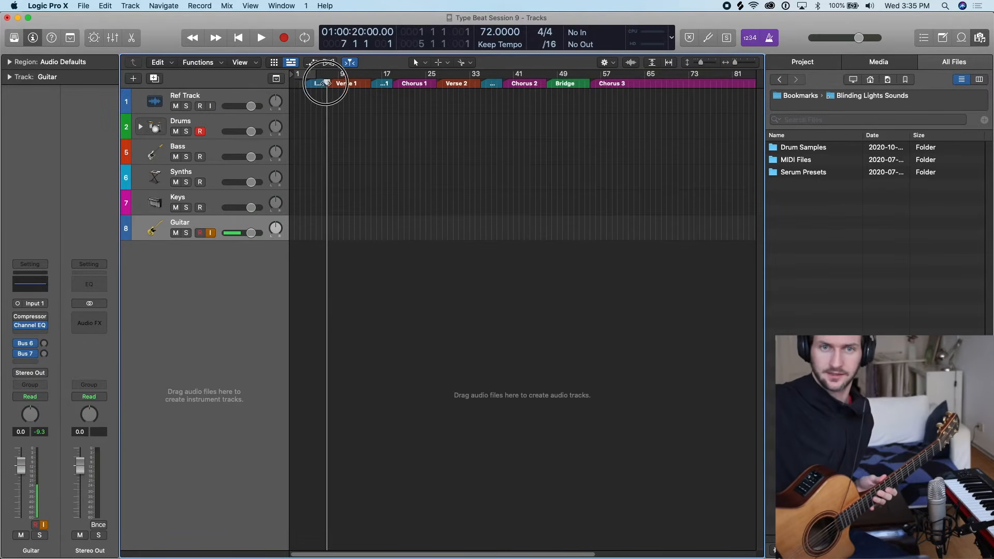
mouse_move(327, 80)
left_mouse_down()
mouse_move(362, 81)
mouse_move(328, 80)
left_mouse_up()
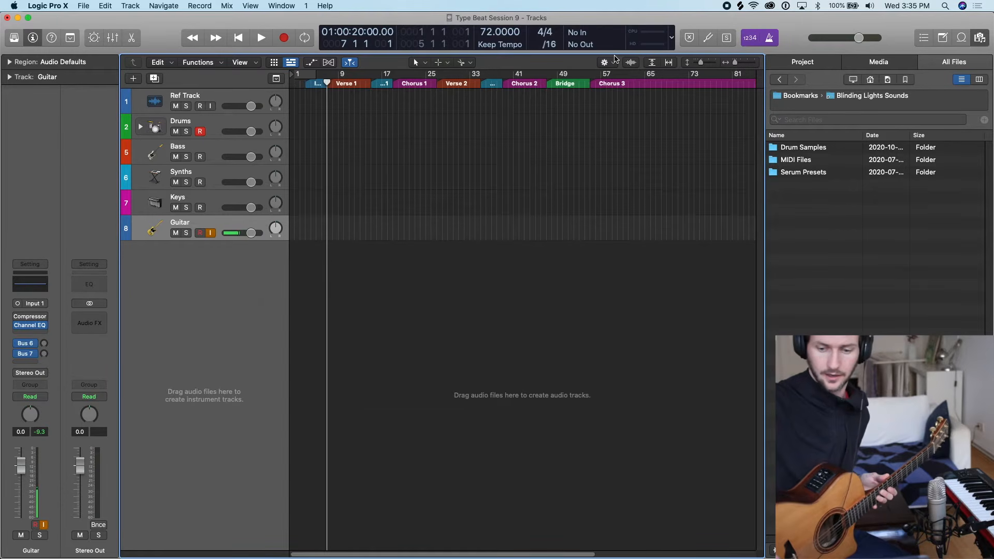
key("super+comma")
left_click(313, 156)
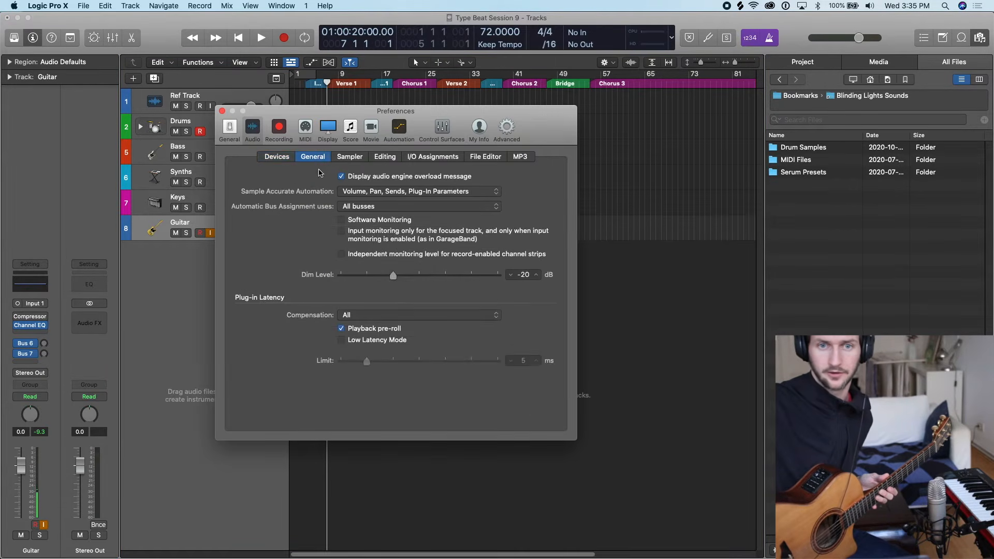
left_click(341, 219)
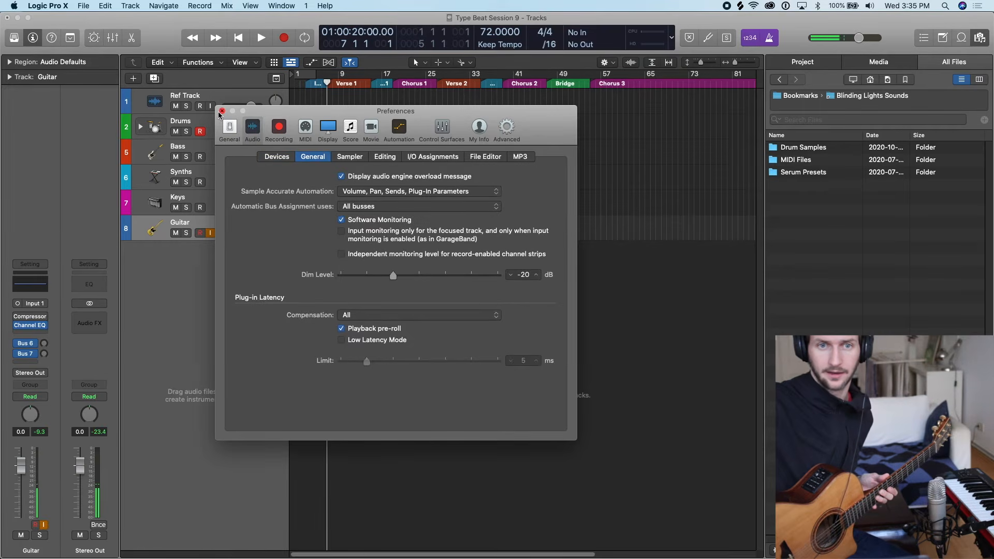
left_click(222, 111)
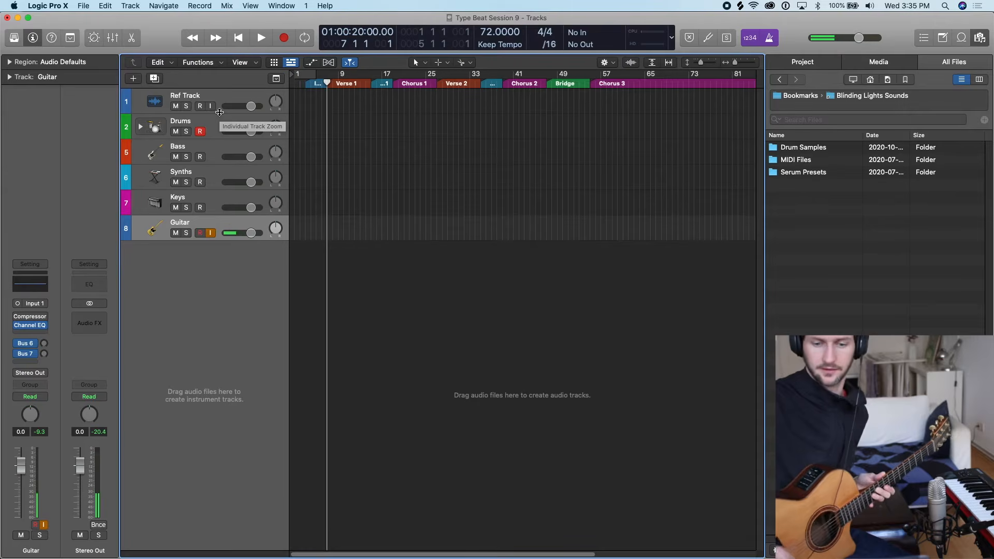
Record a guitar take on the Guitar track from bar 7 to about bar 19.
key("r")
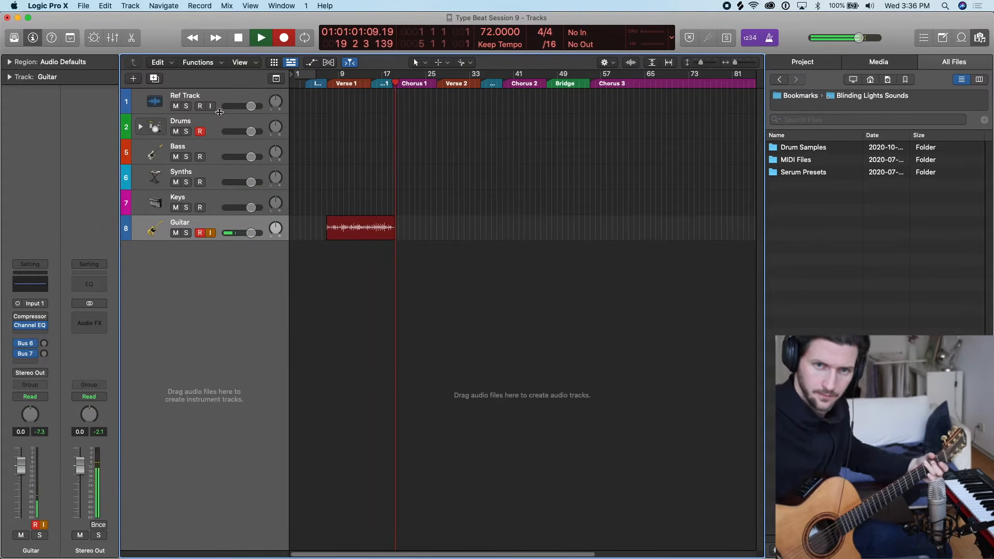
key("space")
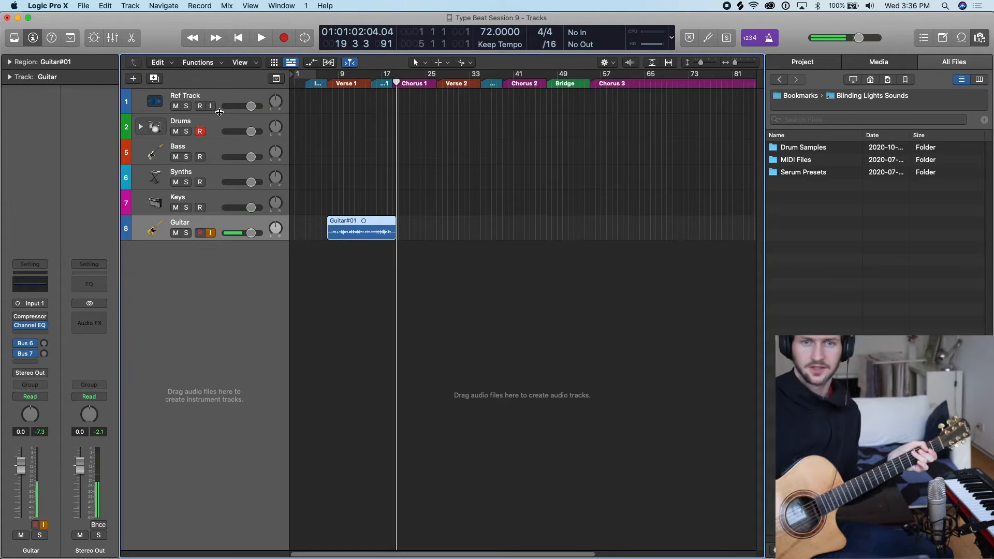
Examine the recorded guitar region by briefly enlarging its waveform with Waveform Zoom.
left_click(331, 83)
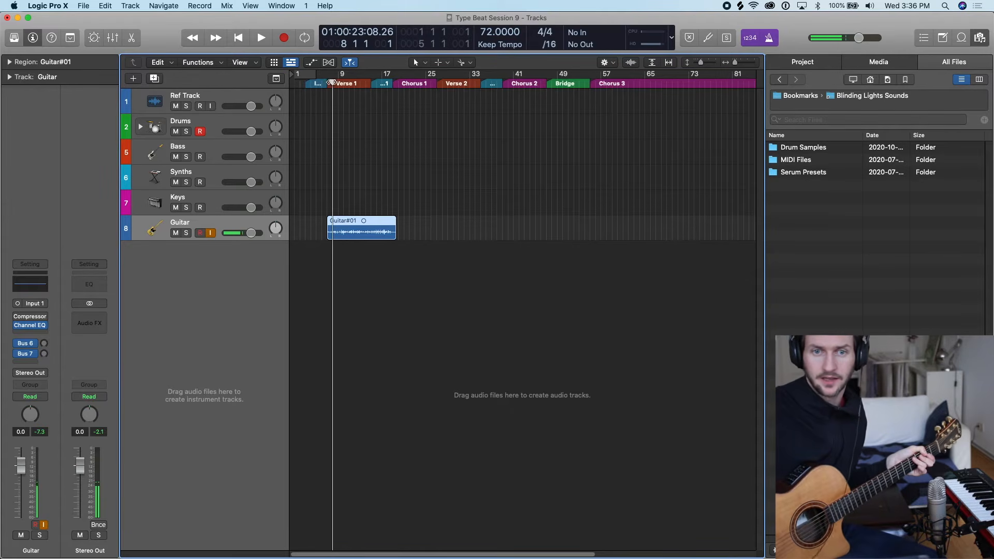
key("super+Right")
key("super+Right")
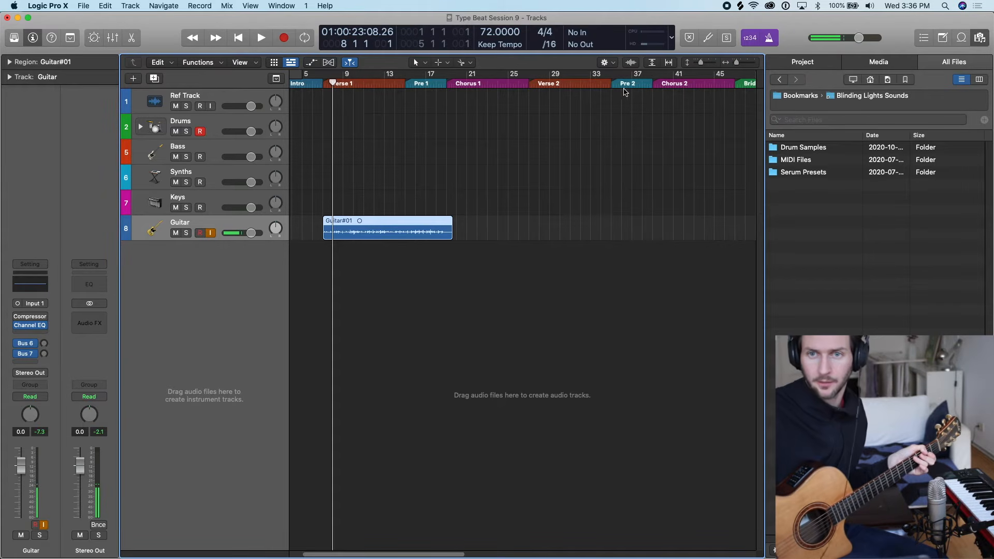
mouse_move(635, 68)
left_mouse_down()
mouse_move(636, 32)
mouse_move(636, 72)
left_mouse_up()
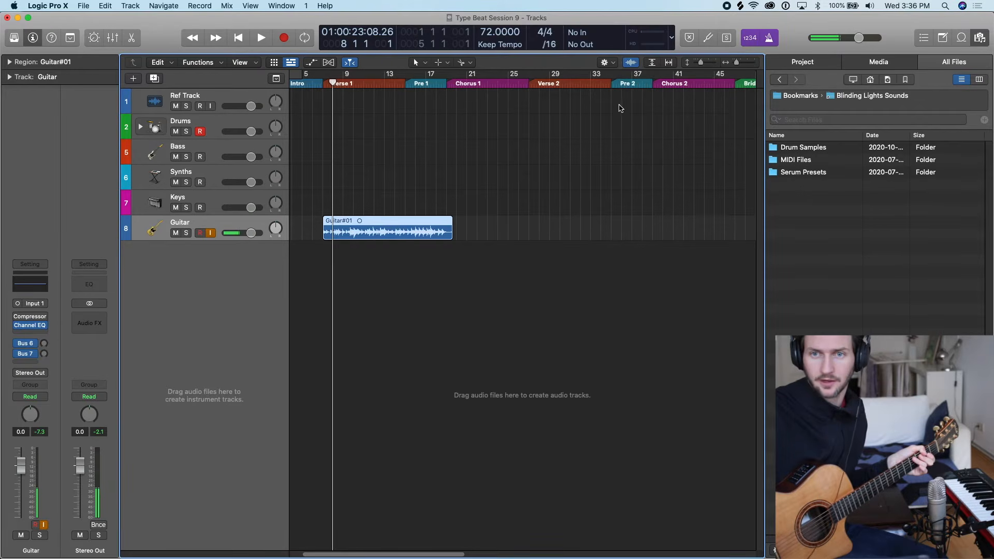
left_click(633, 63)
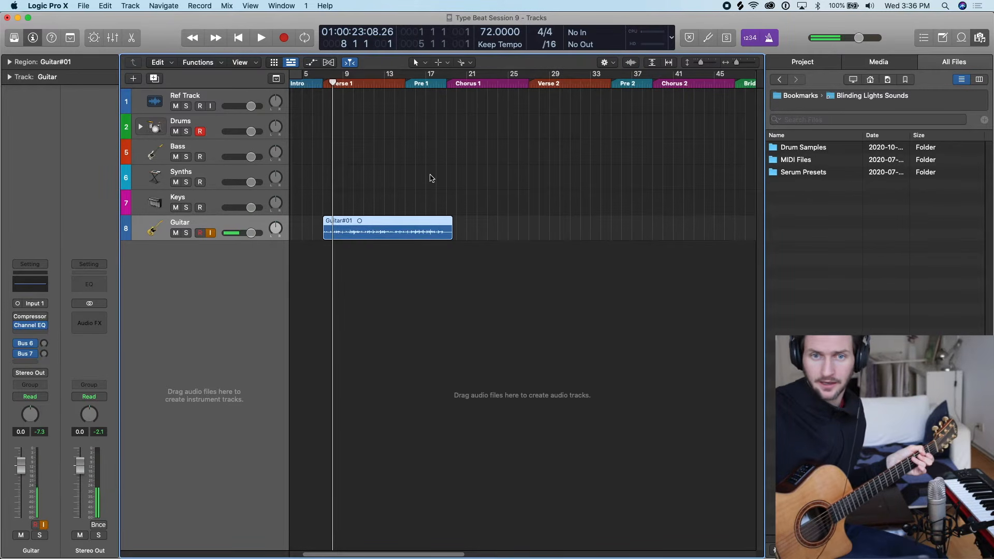
Return the playhead to bar 7 and compare the guitar waveform with Waveform Zoom on and off, leaving it off.
key("super+Right")
key("super+Right")
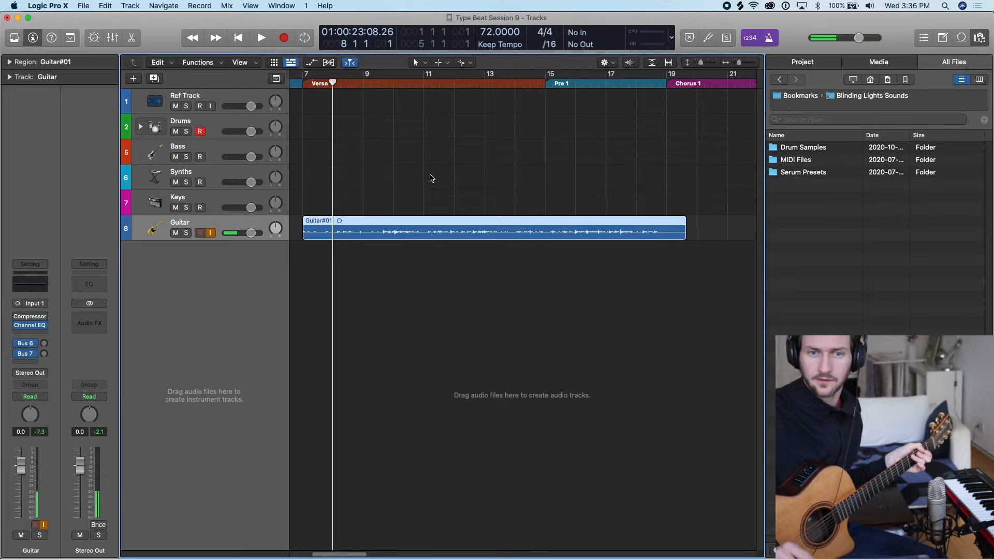
left_click(302, 83)
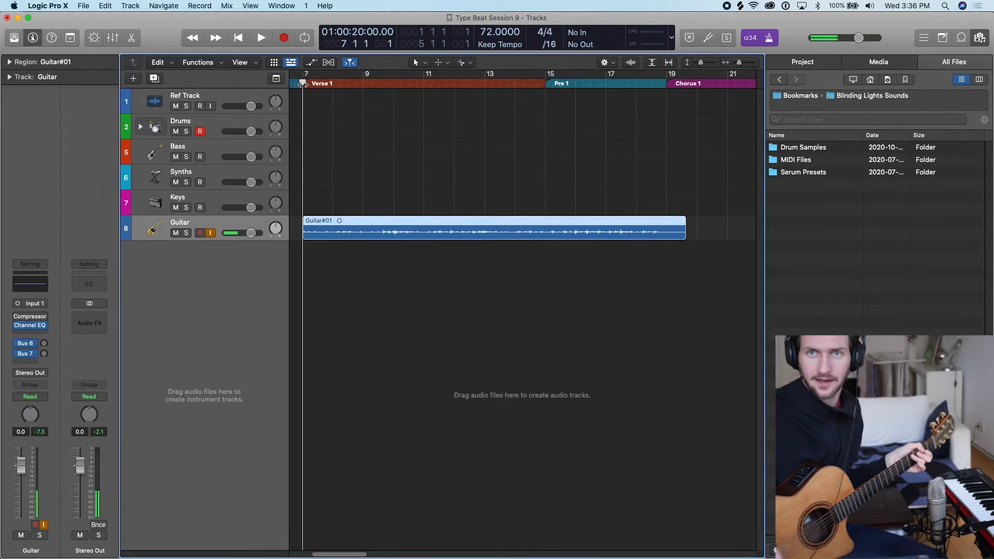
left_click(631, 63)
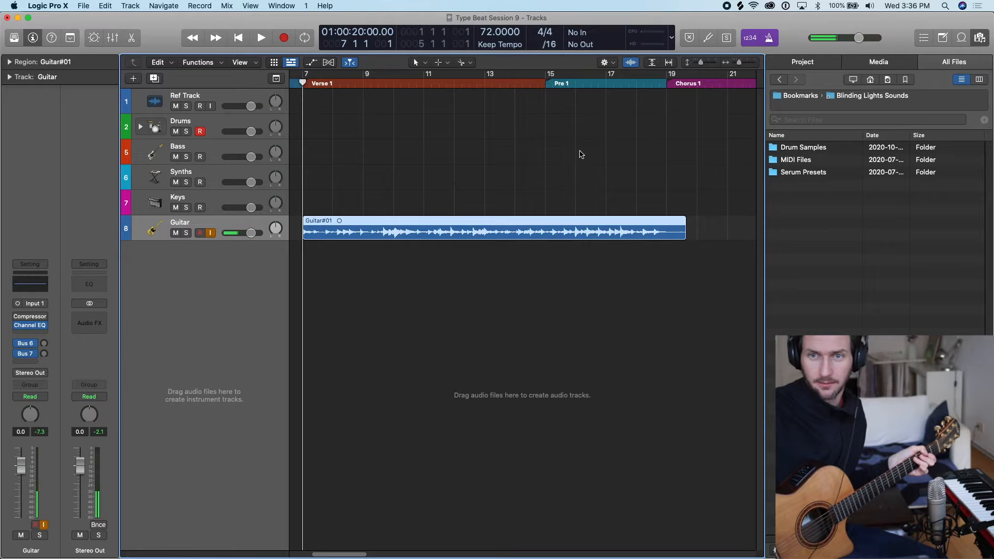
left_click(635, 66)
left_click(635, 66)
left_click(635, 65)
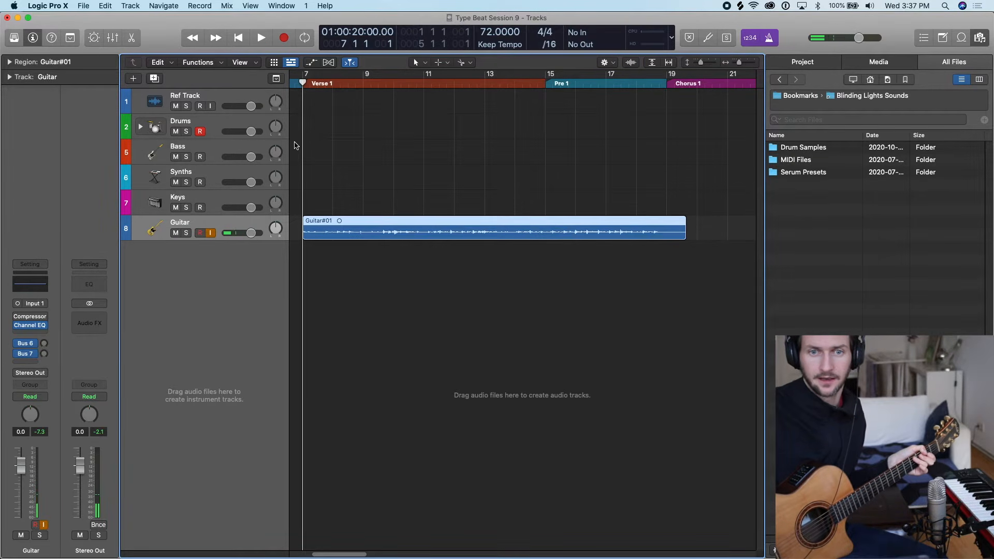
Delete the recorded guitar region together with its audio file from disk.
key("super+Right")
key("super+Left")
key("super+Left")
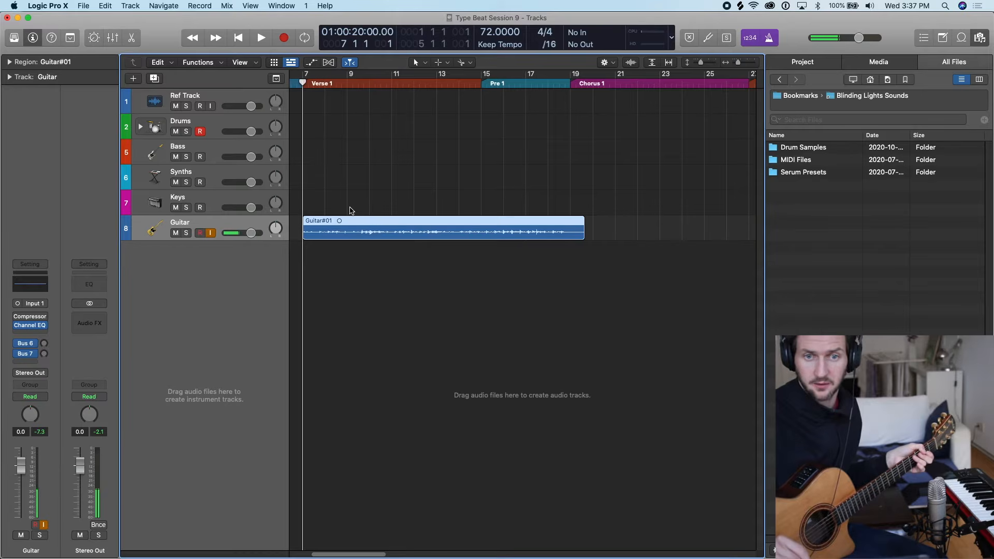
key("Delete")
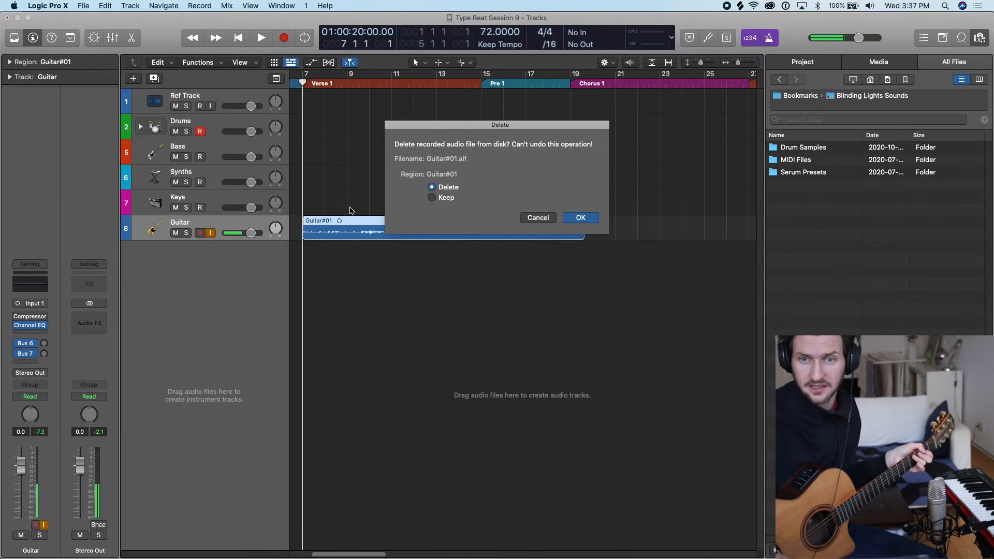
key("Return")
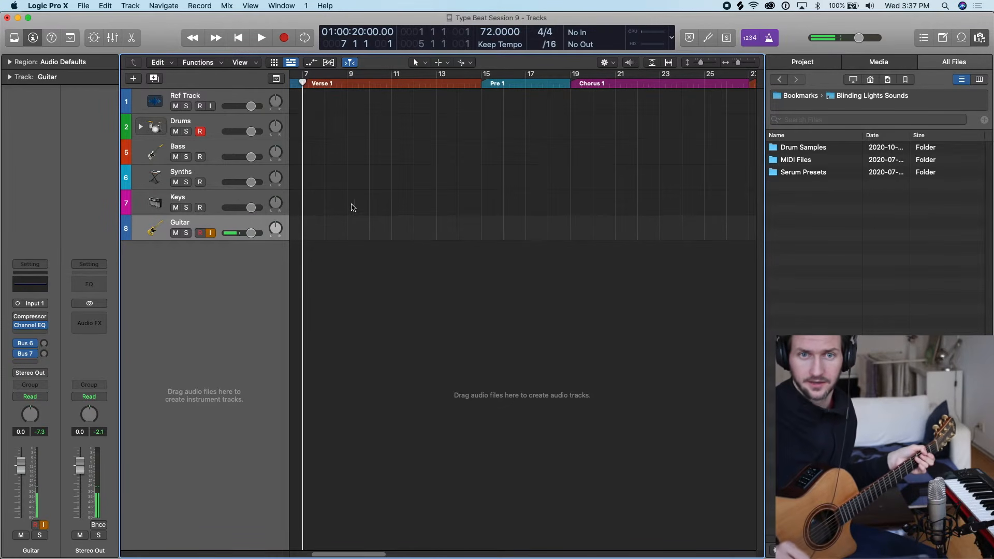
Create a cycle range over Verse 1 from bar 7 to bar 13.
key("super+Left")
key("super+Left")
key("super+Left")
scroll(351, 207, "left", 2)
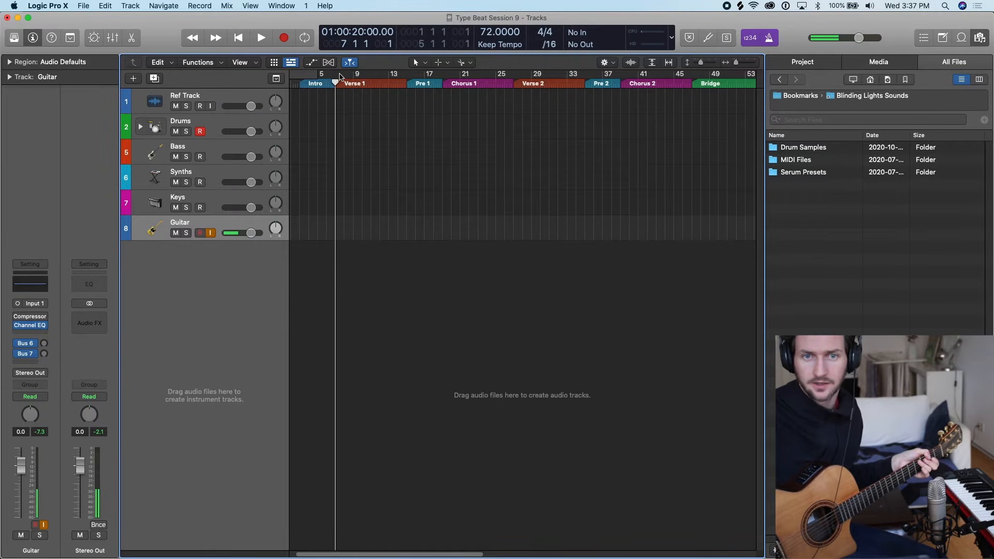
left_click_drag(340, 76, 389, 78)
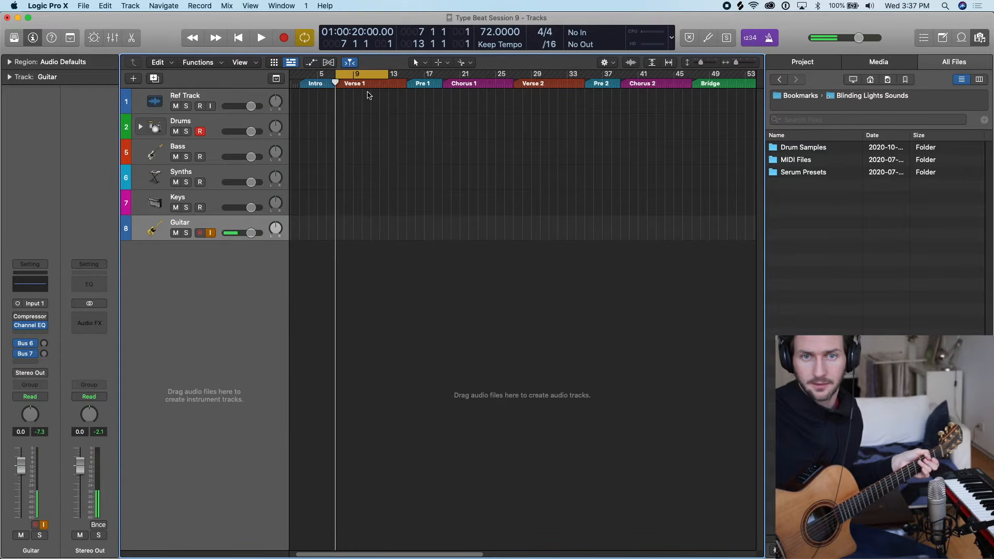
key("super+Right")
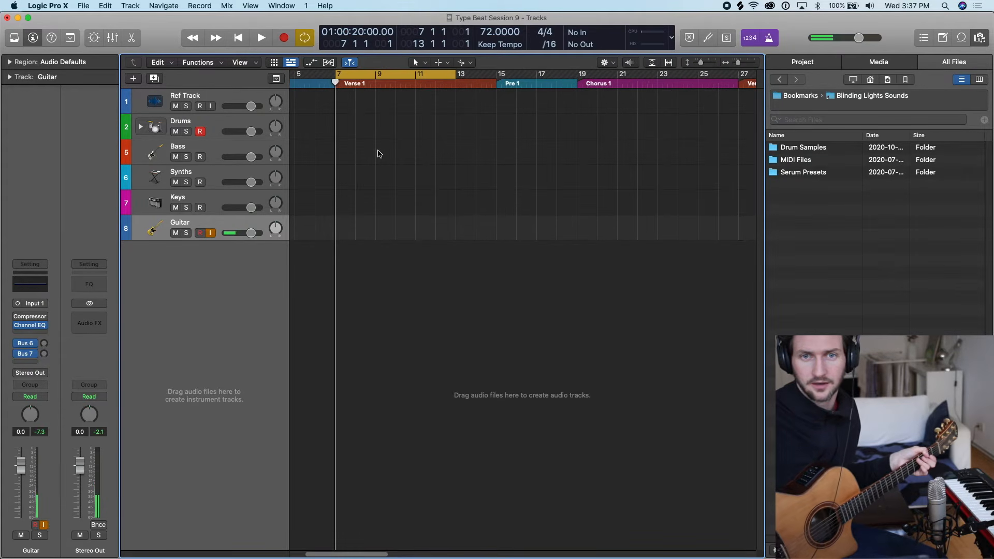
Set the cycle range over bars 7 to 11 and record four looped guitar takes onto the Guitar track.
left_click_drag(457, 77, 415, 75)
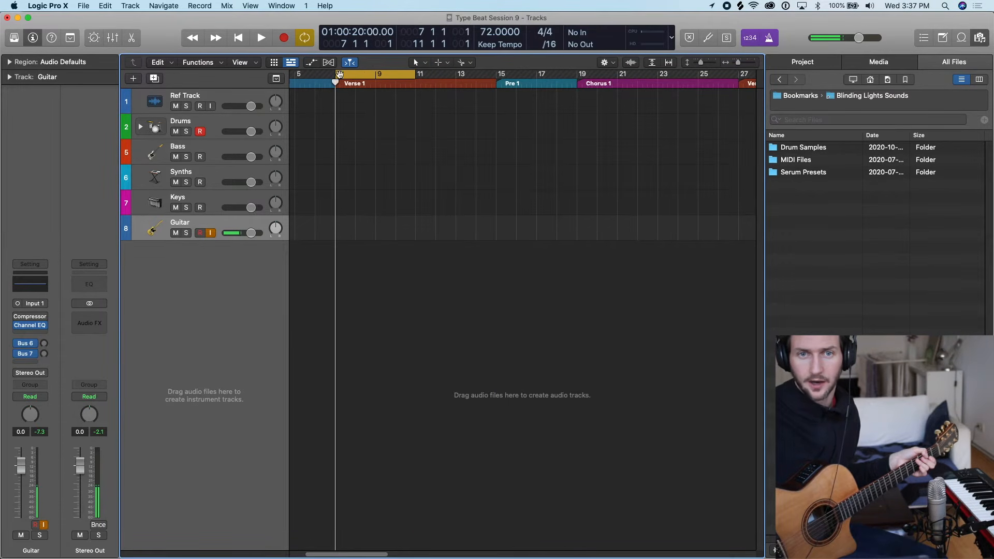
left_click_drag(319, 75, 429, 76)
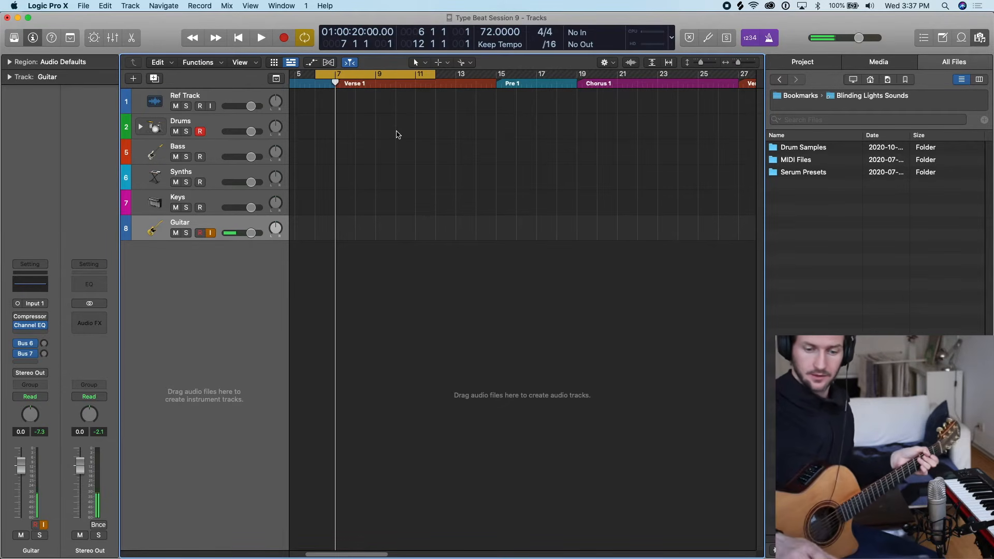
key("r")
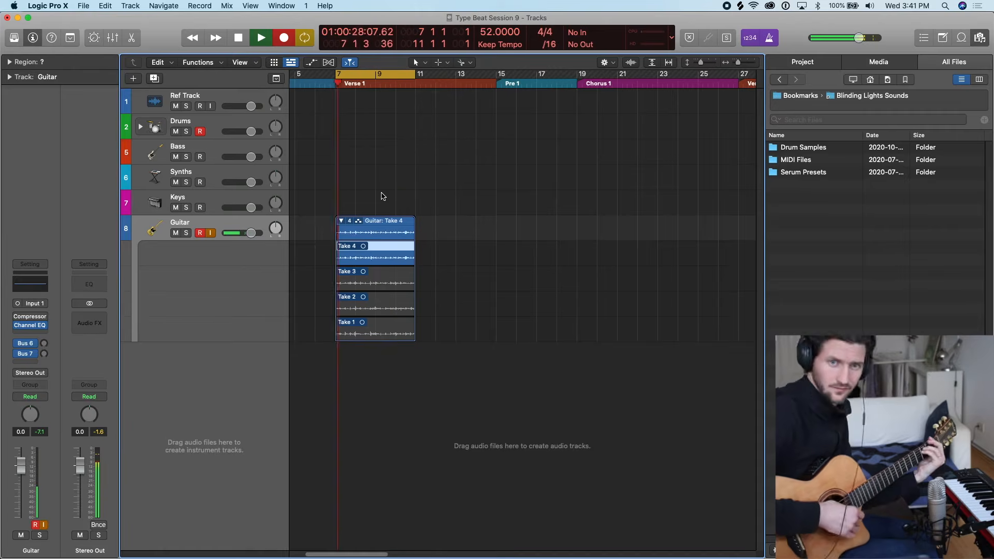
key("space")
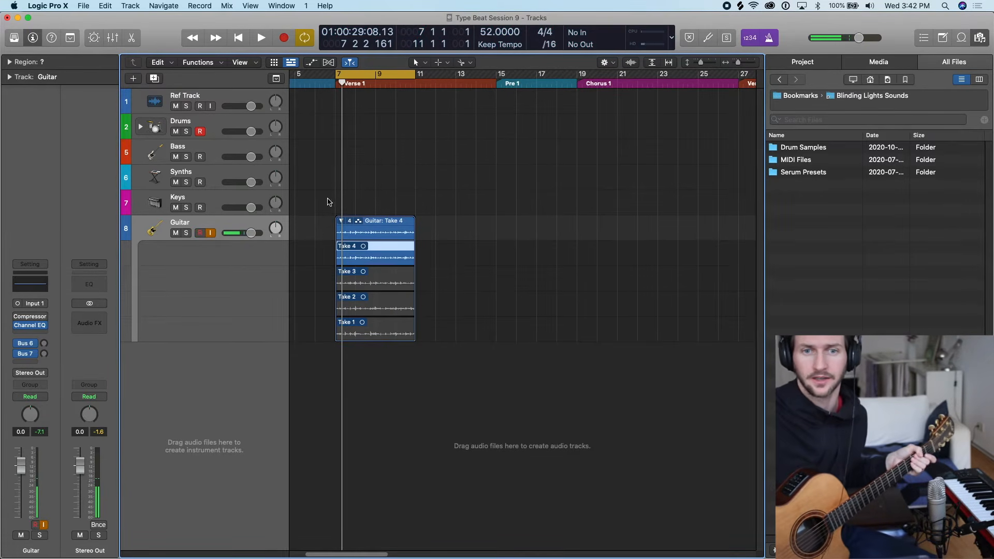
Collapse and reopen the Guitar take folder, and switch between its takes, ending with Take 1 active.
left_click(341, 221)
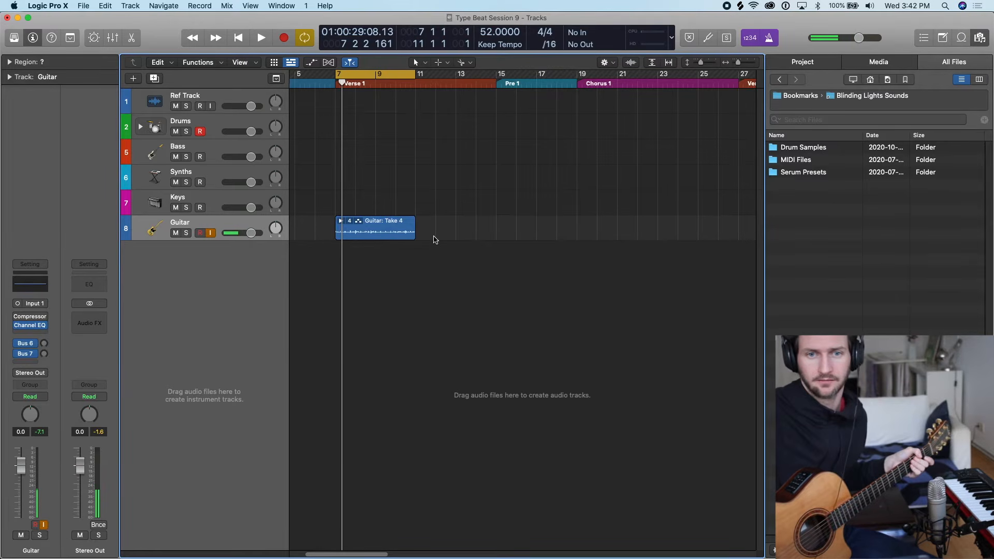
left_click(341, 221)
left_click(369, 284)
left_click(375, 309)
left_click(374, 327)
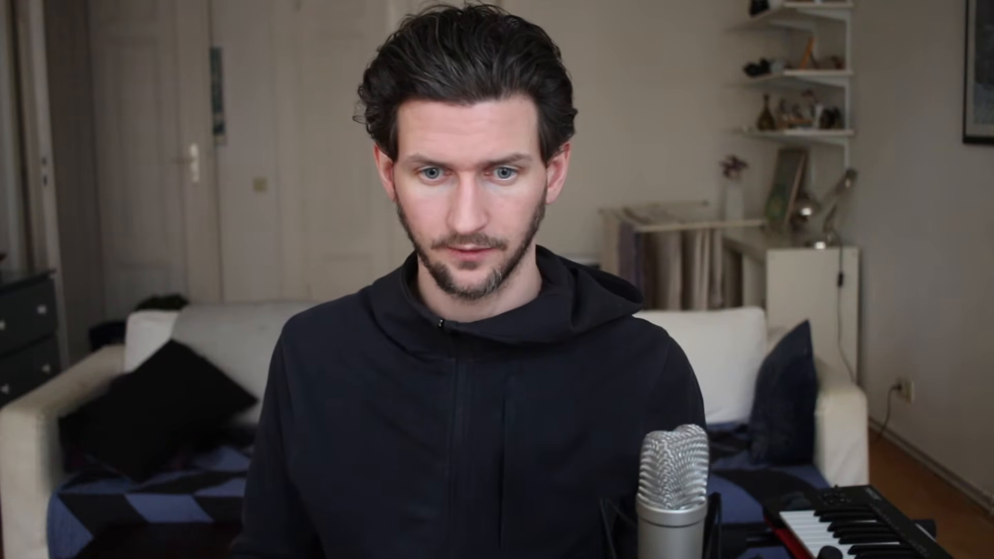
left_click(402, 306)
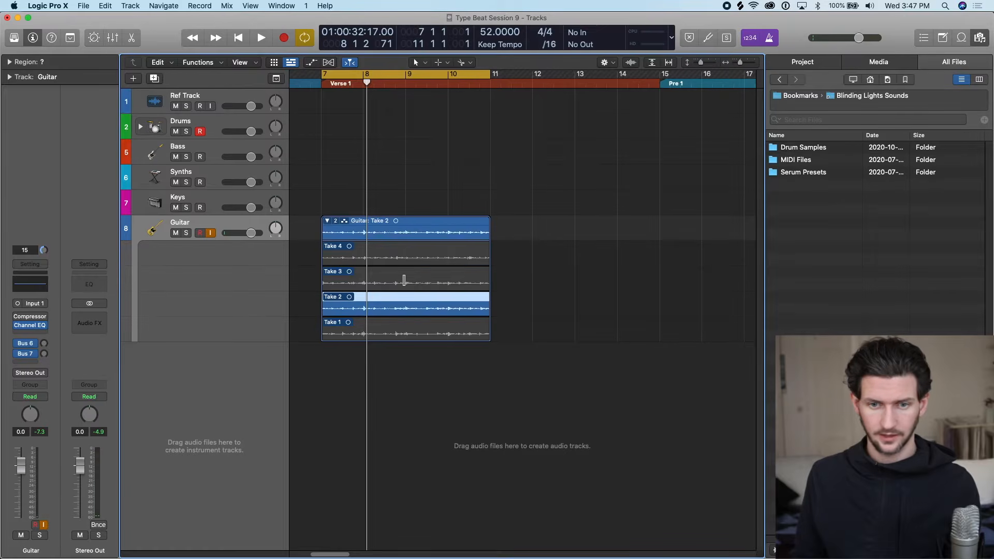
left_click(402, 281)
left_click(412, 258)
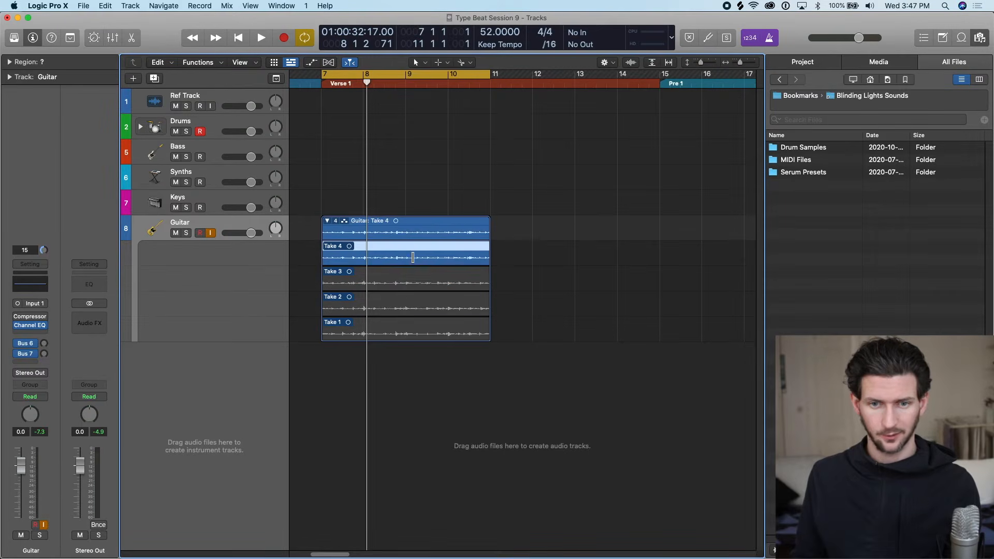
left_click(410, 327)
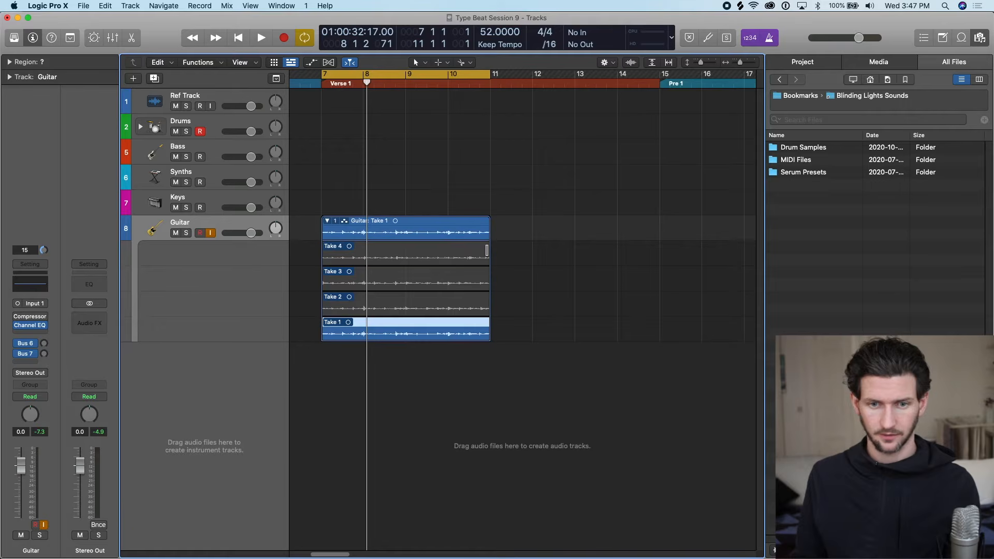
Turn off both the metronome click and the count-in.
left_click(771, 38)
left_click(753, 30)
left_click(769, 39)
left_click(754, 42)
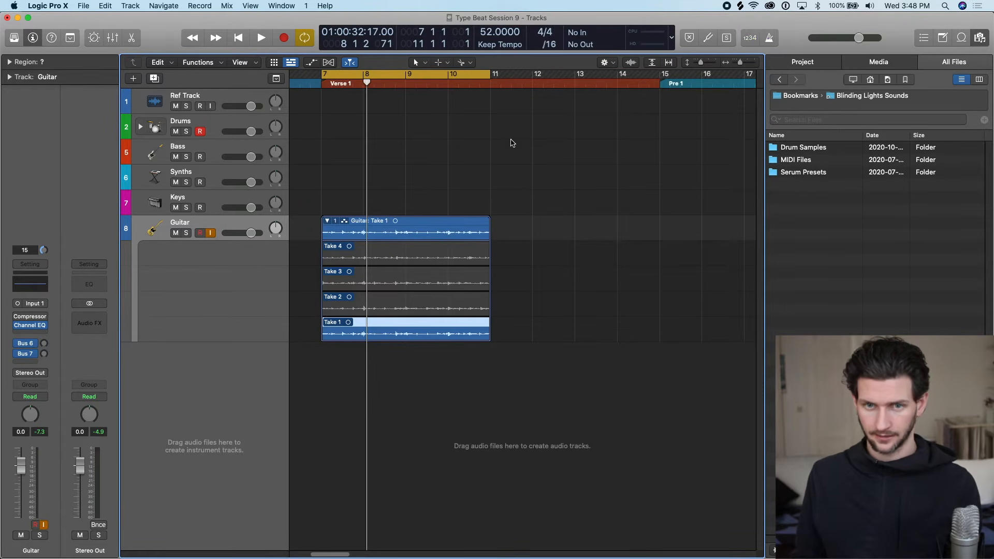
Raise the system volume and play the cycled section to audition Takes 1, 2 and 3 of the guitar.
key("XF86AudioRaiseVolume")
key("space")
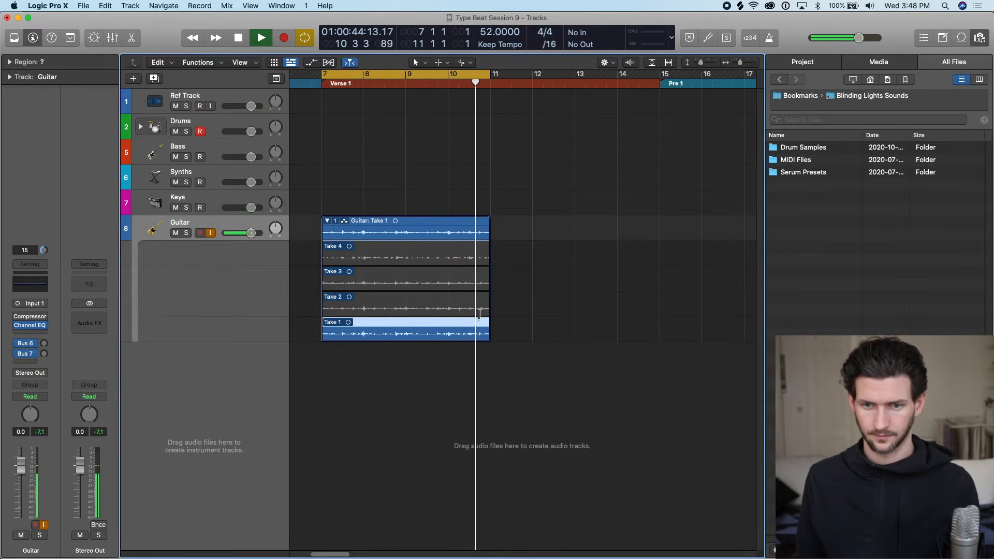
left_click(422, 300)
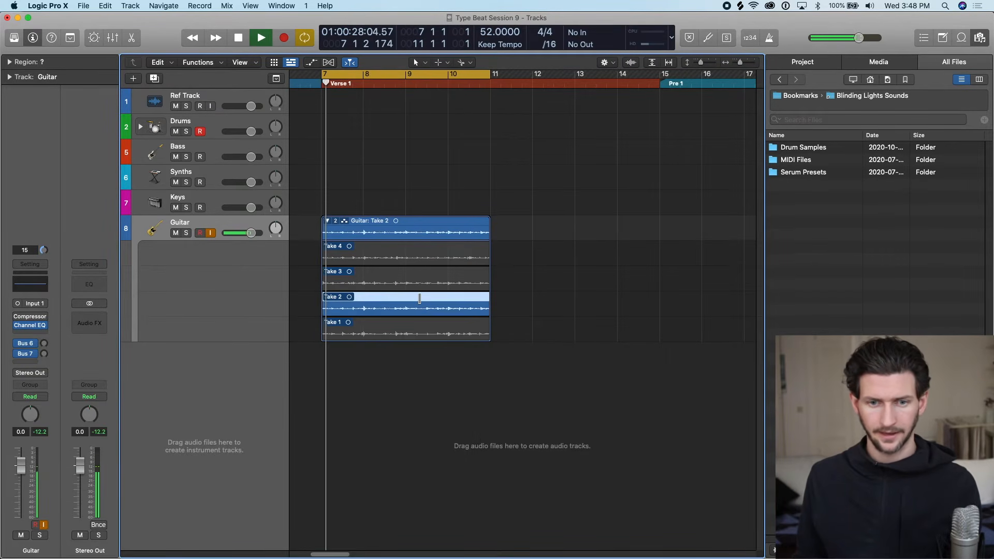
left_click(402, 283)
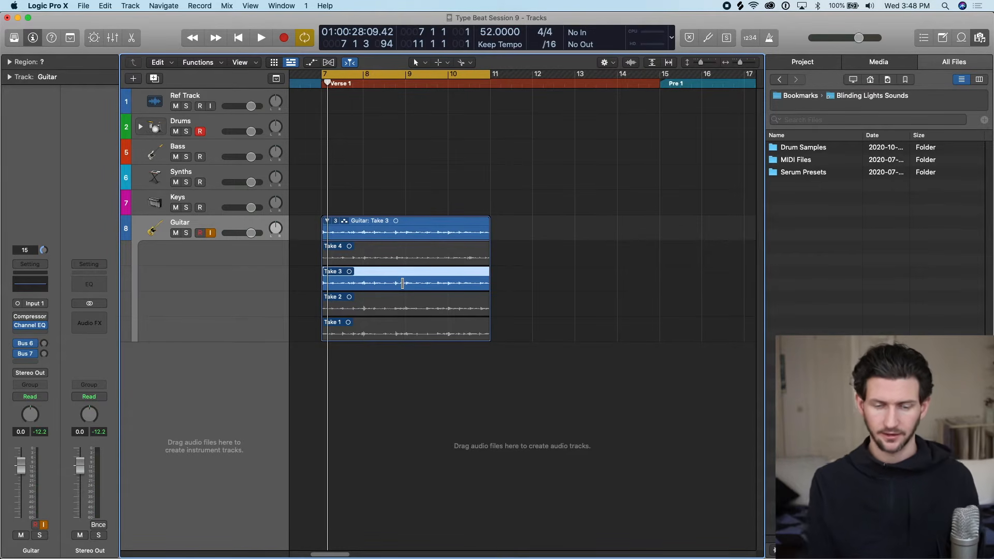
Activate Take 1 and comp in Take 4 from past the middle of bar 9 until late in bar 10.
left_click(397, 305)
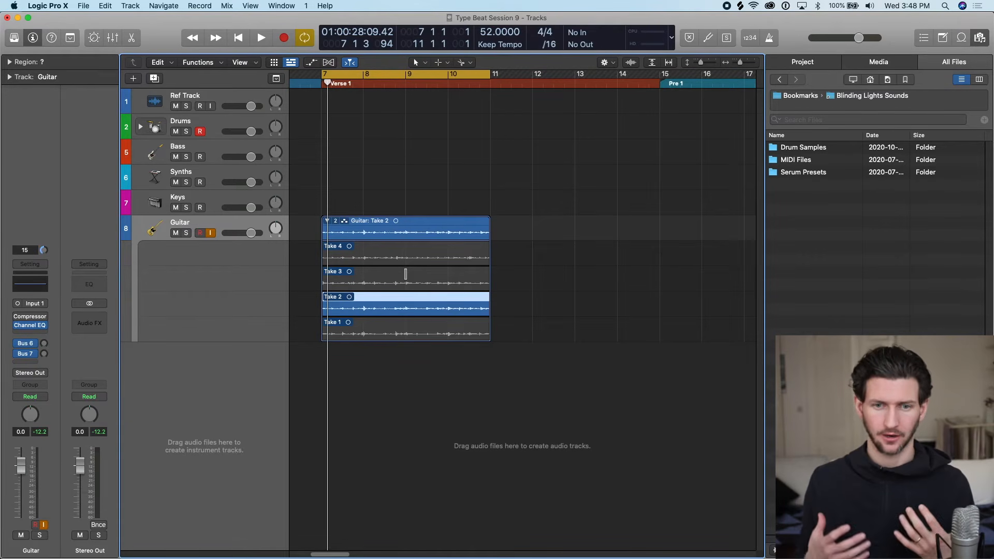
left_click(407, 326)
left_click_drag(476, 250, 434, 254)
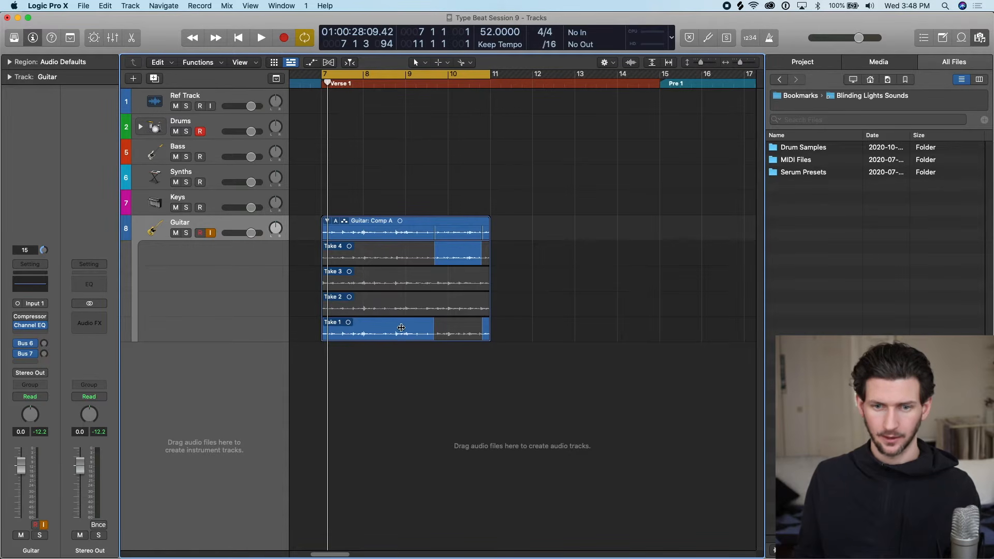
Shorten the cycle range to bars 9 to 11 and play back the transition from Take 1 to Take 4.
left_click(433, 77)
left_click_drag(412, 81, 476, 80)
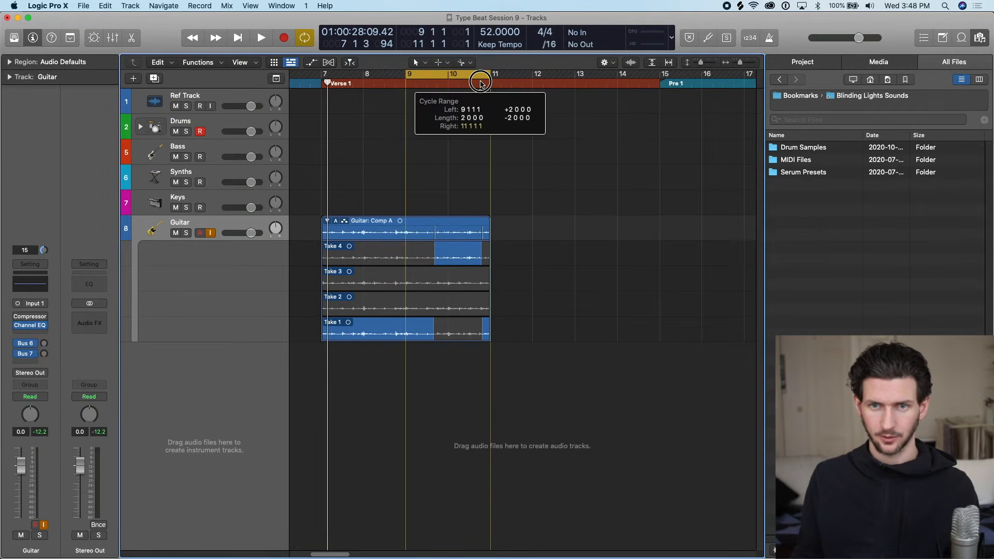
key("z")
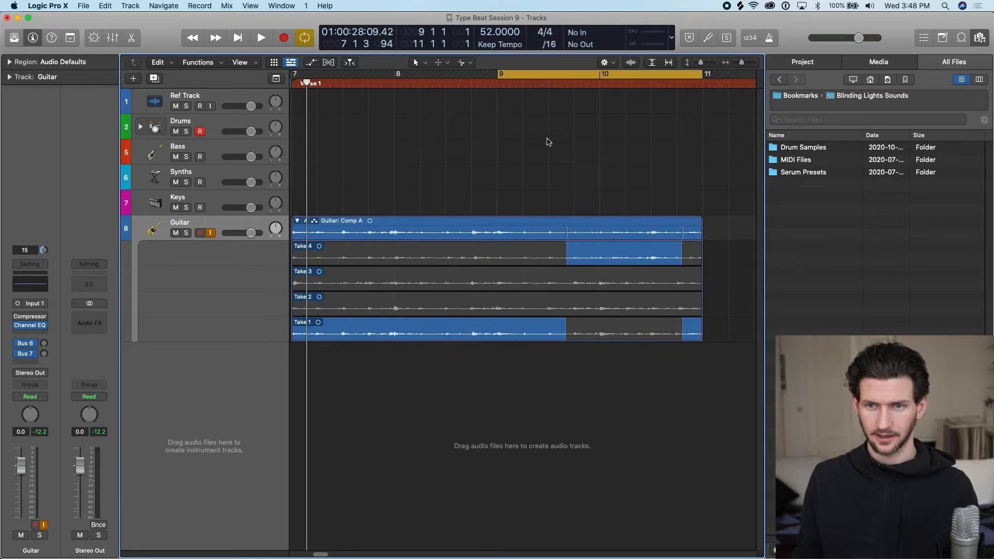
key("space")
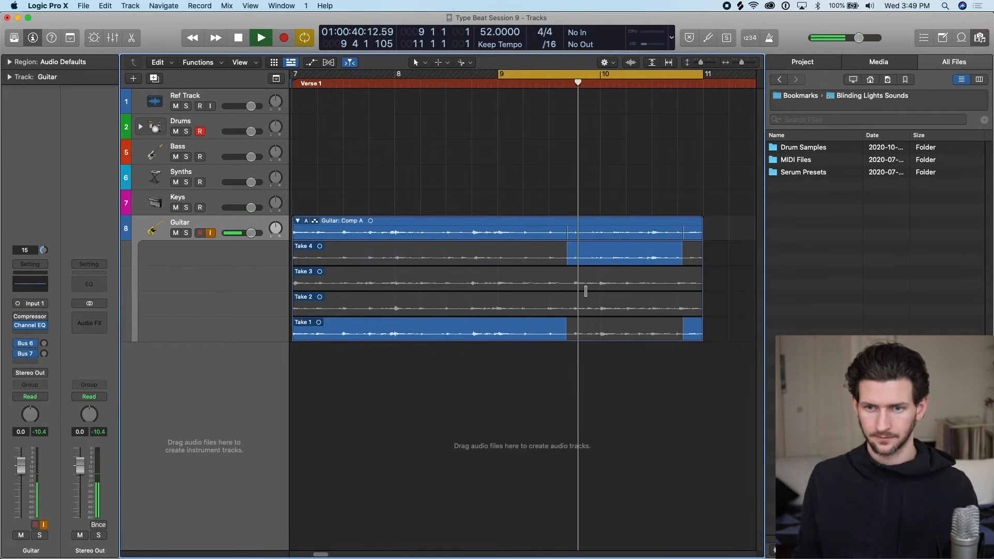
key("space")
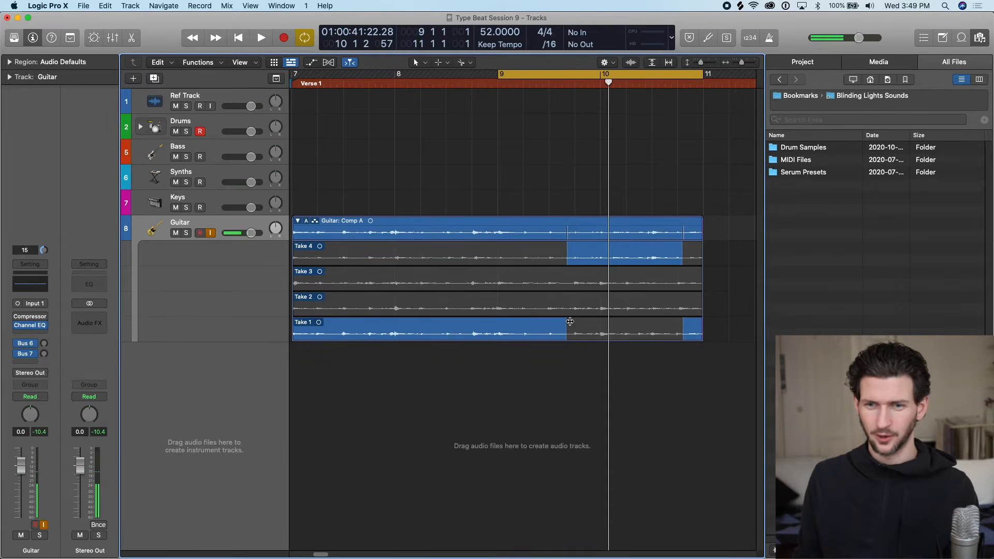
Move the comp boundary between Take 1 and Take 4 earlier, to just before position 9 3.
key("super+Right")
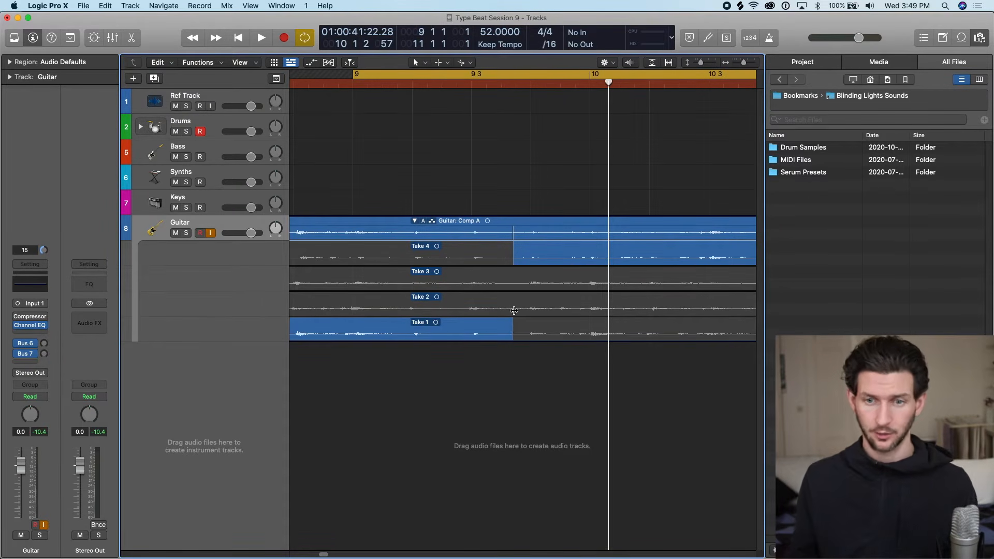
left_click_drag(510, 339, 467, 335)
key("super+Right")
key("super+Right")
key("super+Right")
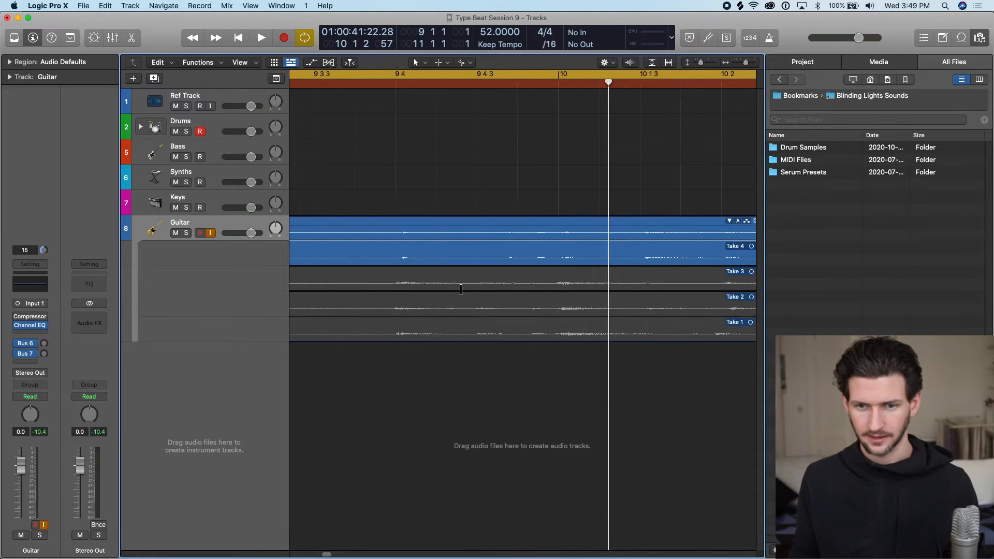
Enlarge the take waveforms with Waveform Zoom around the comp boundary near position 9 3.
scroll(462, 289, "left", 10)
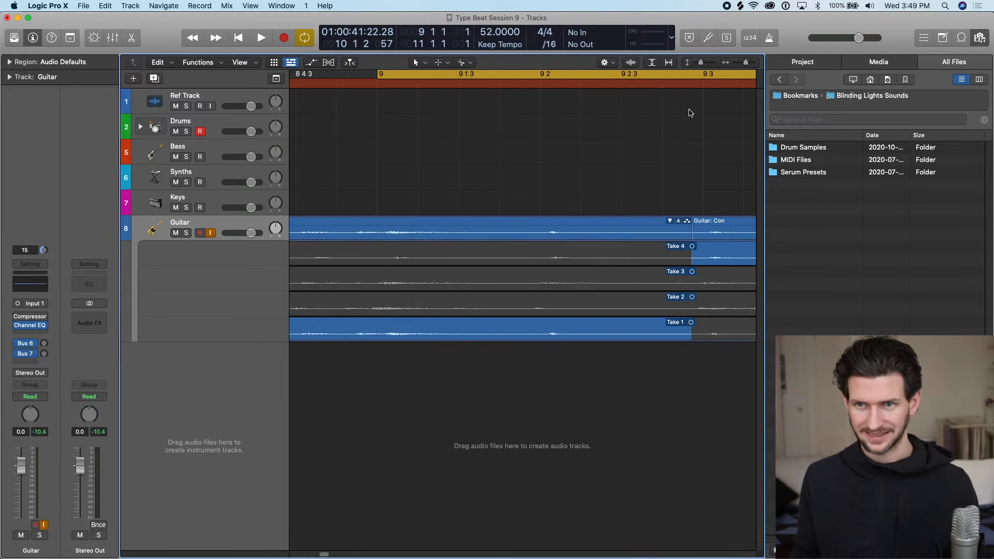
left_click_drag(631, 63, 631, 45)
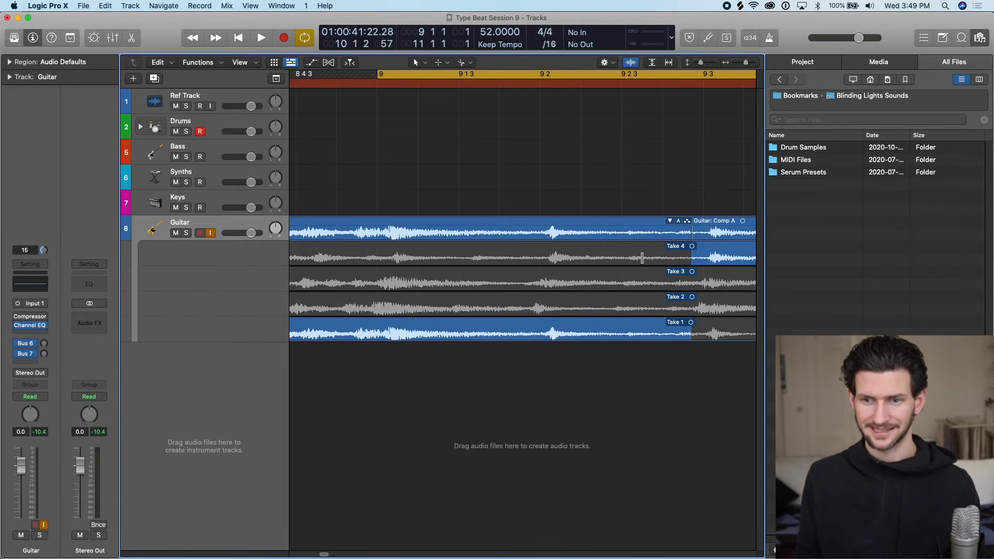
key("super+Left")
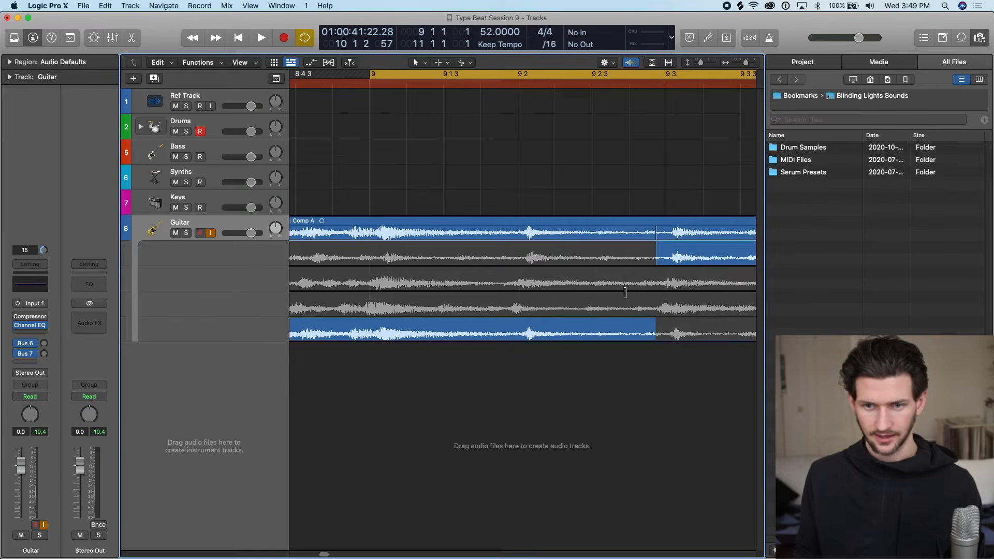
key("super+Left")
key("super+Left")
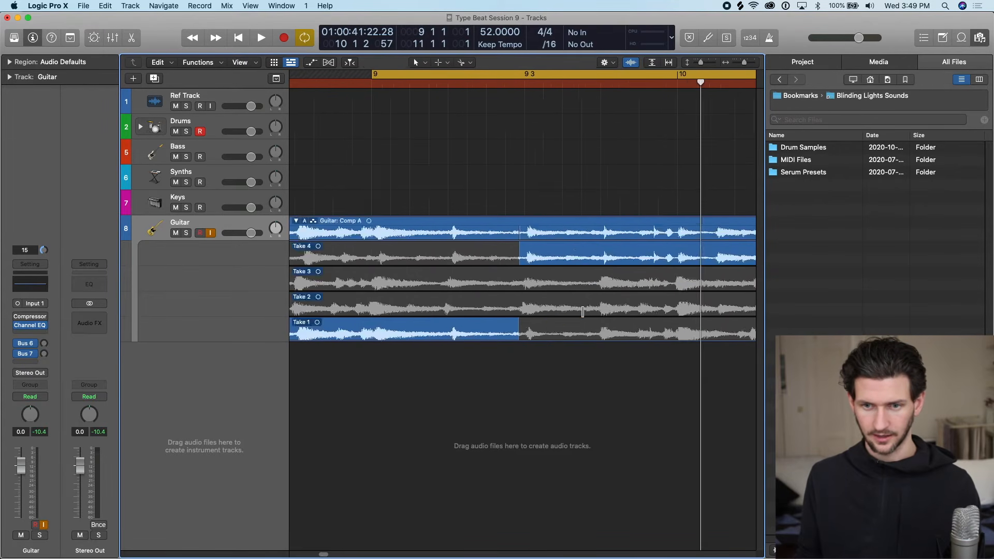
key("super+Right")
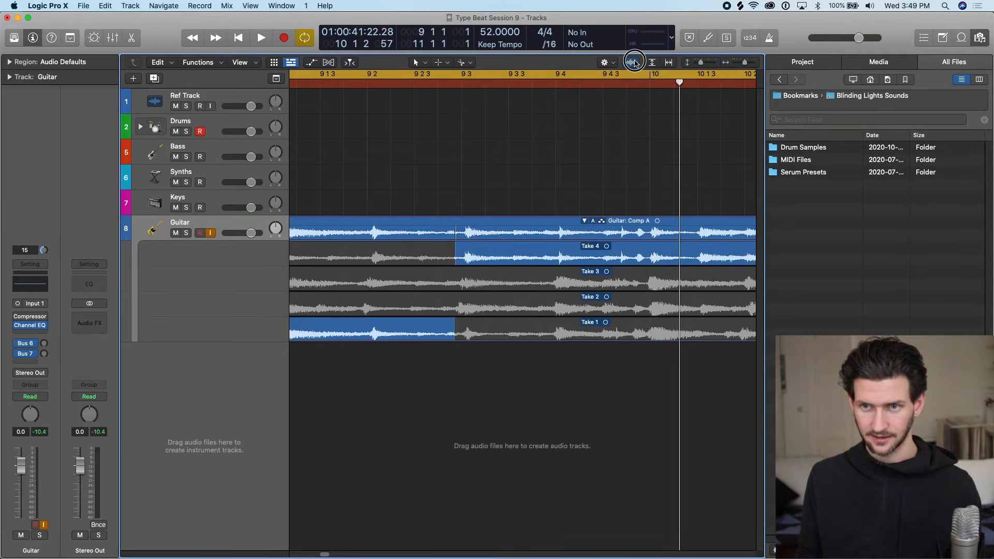
left_click_drag(633, 63, 633, 48)
Nudge the comp boundary between Take 1 and Take 4 slightly later, keeping it just before position 9 3.
key("super+Left")
mouse_move(466, 255)
left_mouse_down()
mouse_move(432, 252)
mouse_move(469, 252)
left_mouse_up()
key("super+Left")
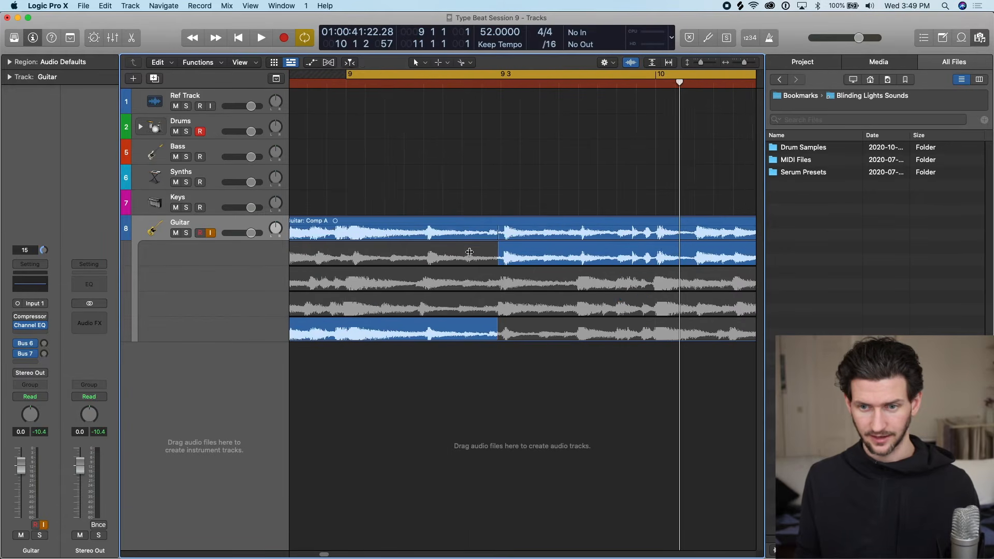
Fill the whole comp with Take 1, Take 2 and Take 3 in turn, ending with Take 4 across its full length.
scroll(470, 252, "left", 5)
key("super+Left")
key("super+Left")
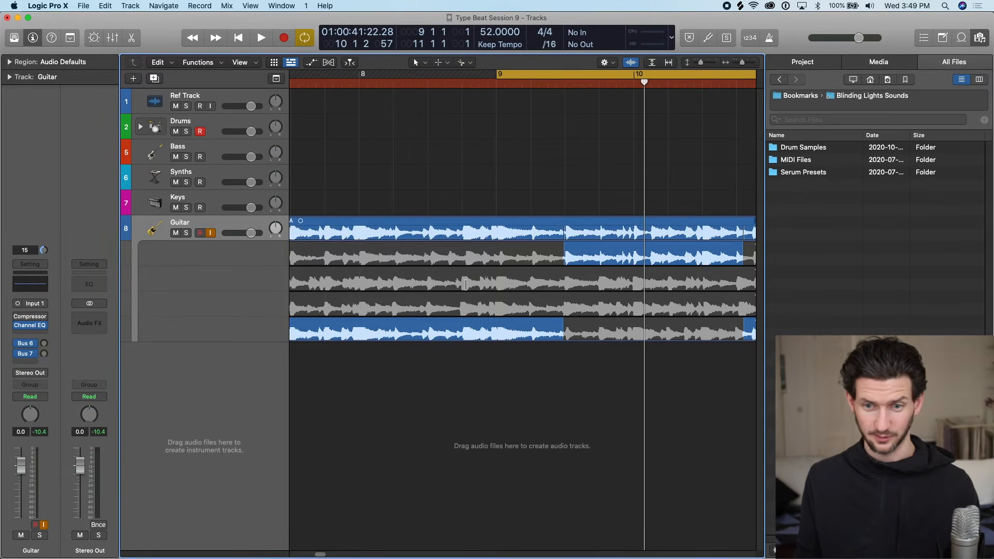
key("super+Left")
key("super+Left")
key("super+Right")
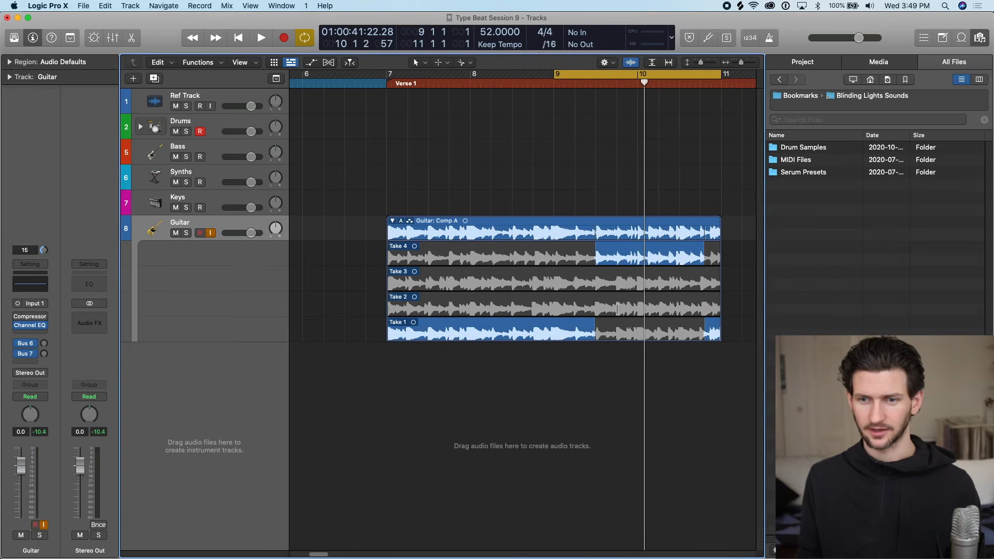
left_click_drag(583, 329, 717, 329)
left_click(573, 309)
left_click(571, 285)
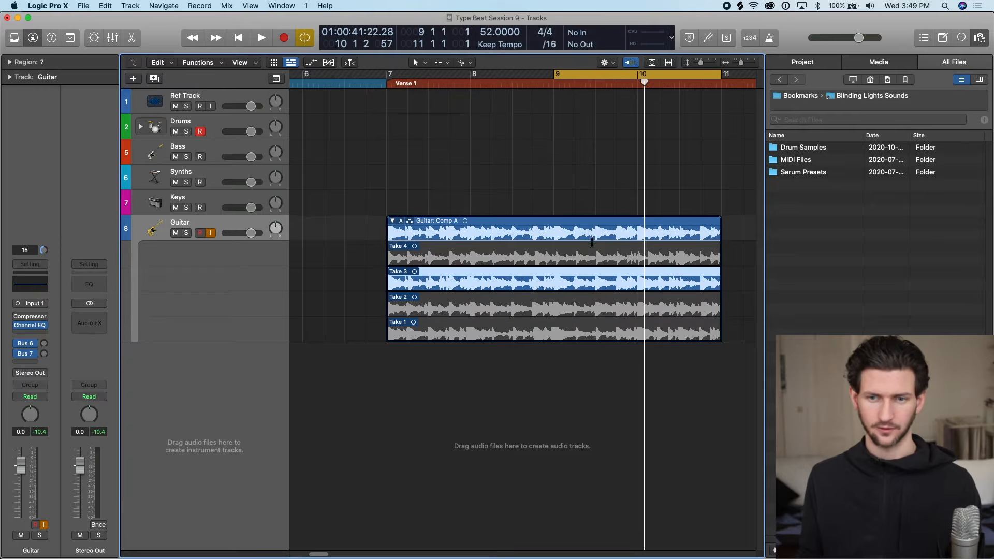
left_click(591, 243)
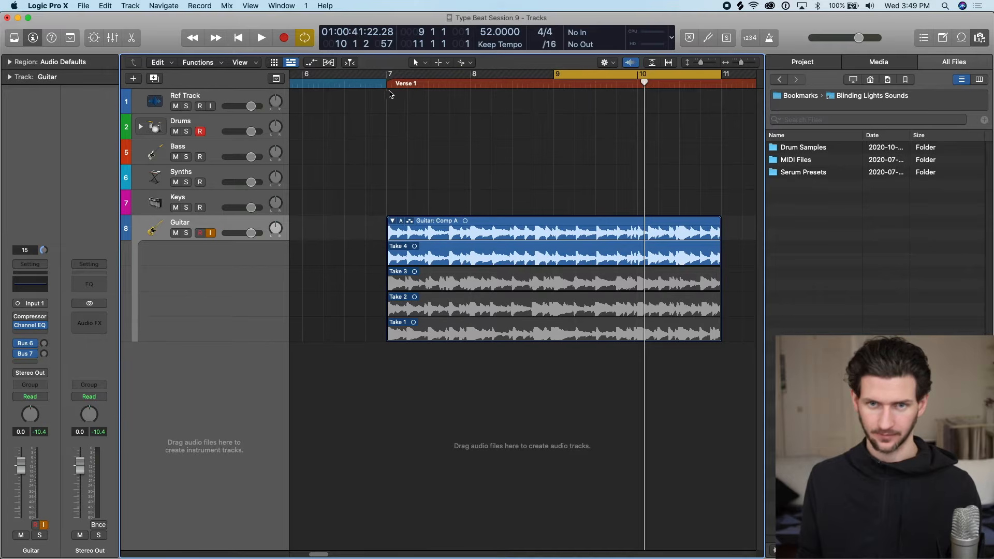
Extend the cycle range over bars 7 to 11 and unpack the Guitar take folder to new tracks.
left_click_drag(390, 78, 722, 78)
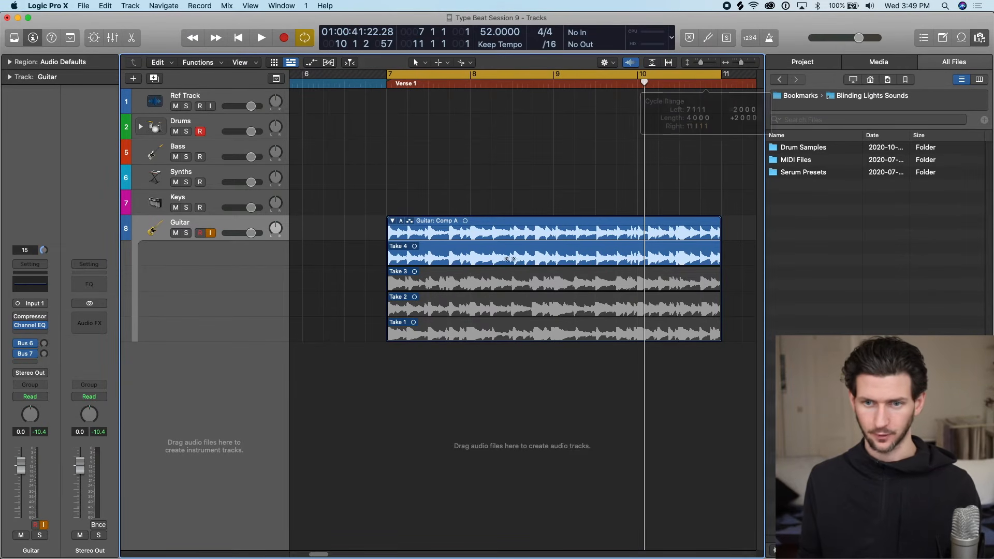
left_click(400, 222)
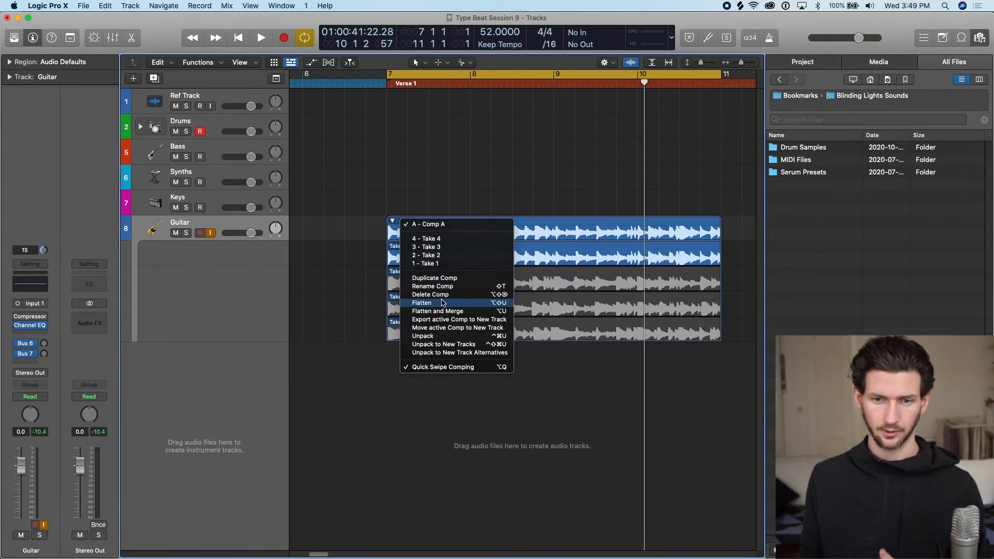
left_click(457, 345)
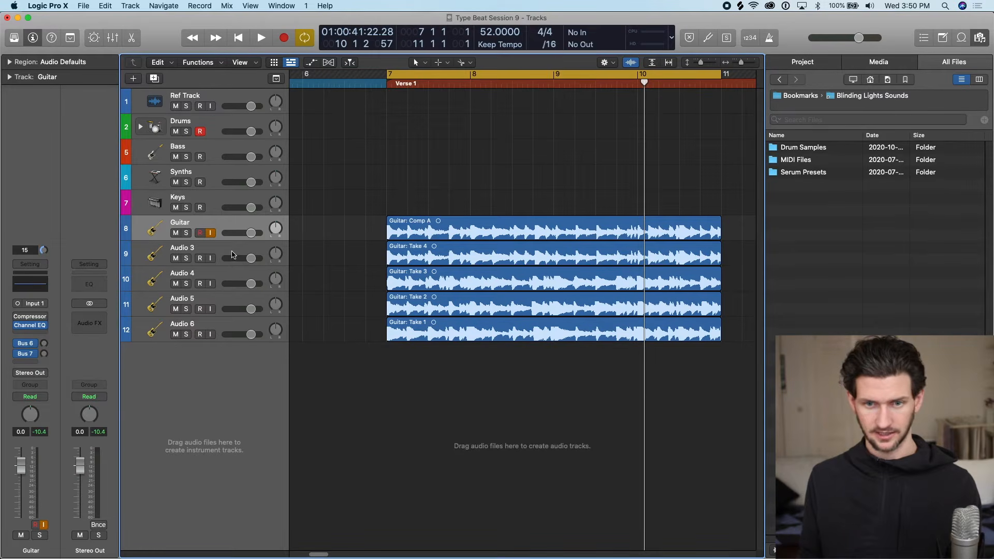
left_click_drag(227, 268, 235, 320)
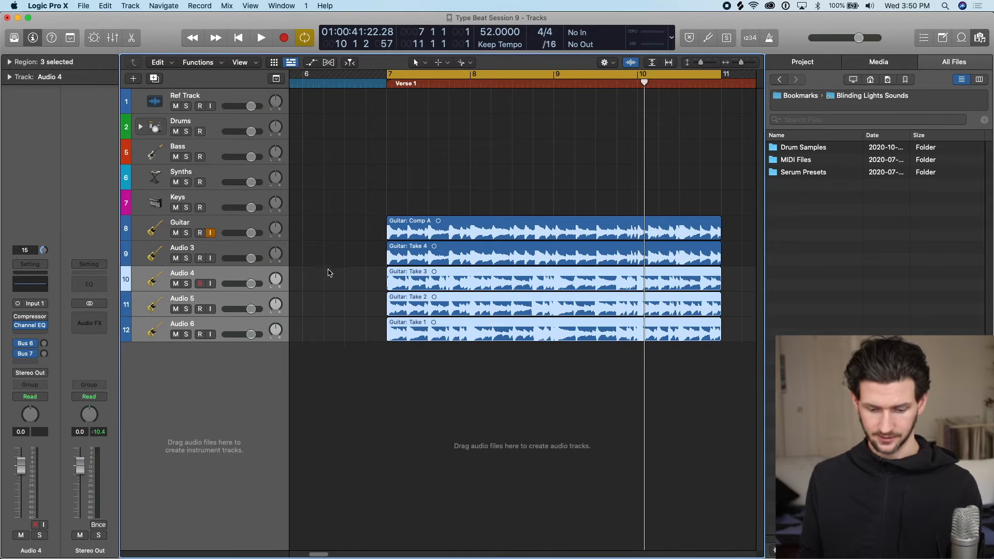
key("super+BackSpace")
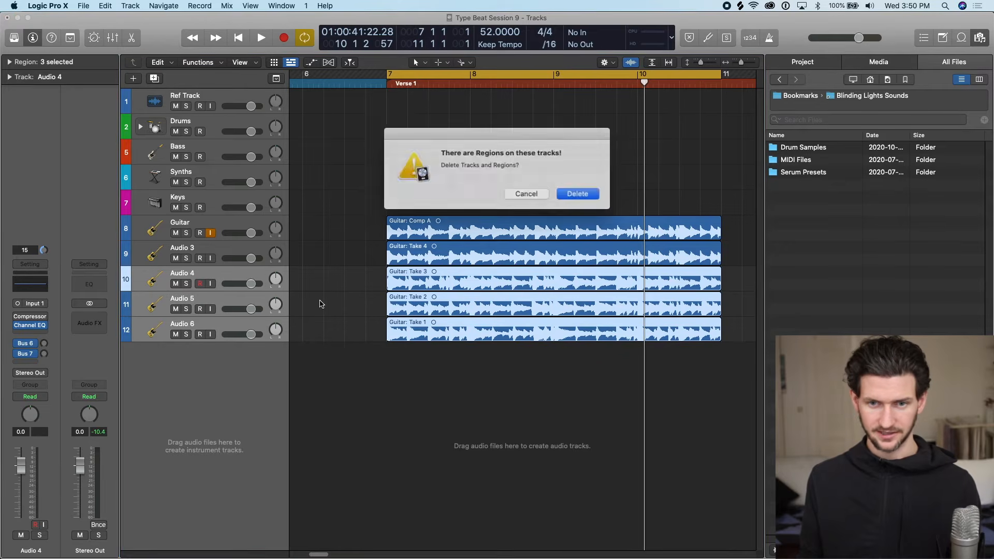
left_click(524, 193)
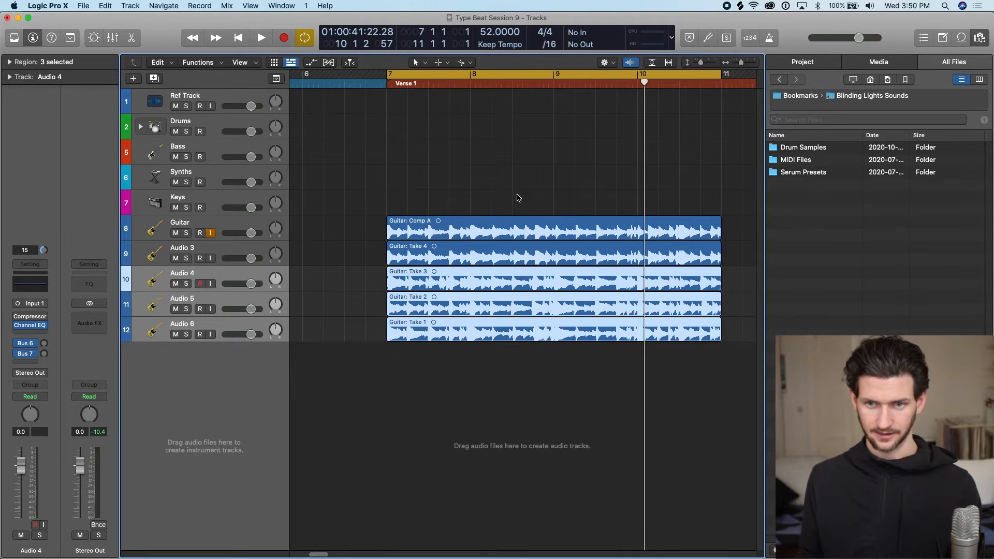
Undo the unpacking of the guitar takes, and flatten and merge Comp A of the Guitar take folder into one region.
key("super+z")
key("super+z")
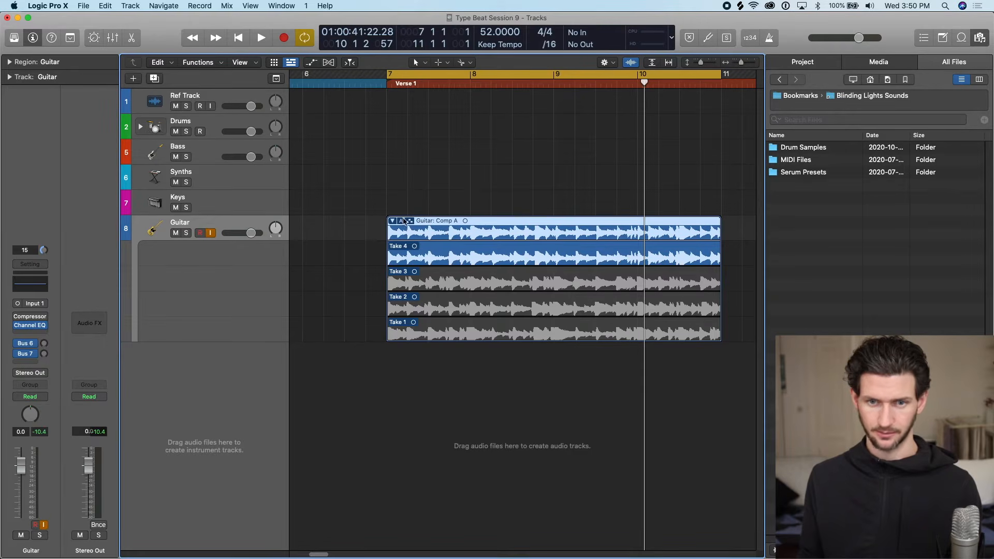
left_click(402, 221)
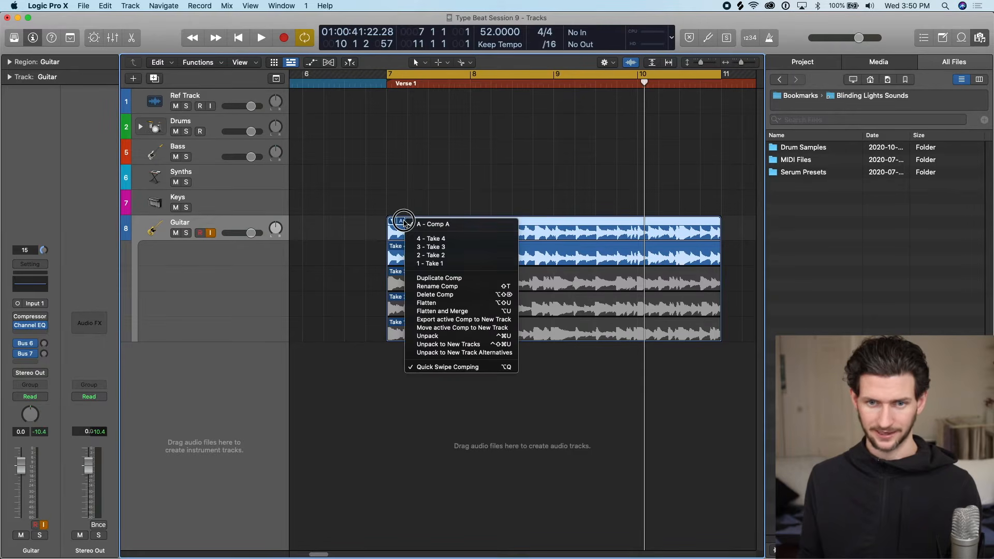
left_click(458, 312)
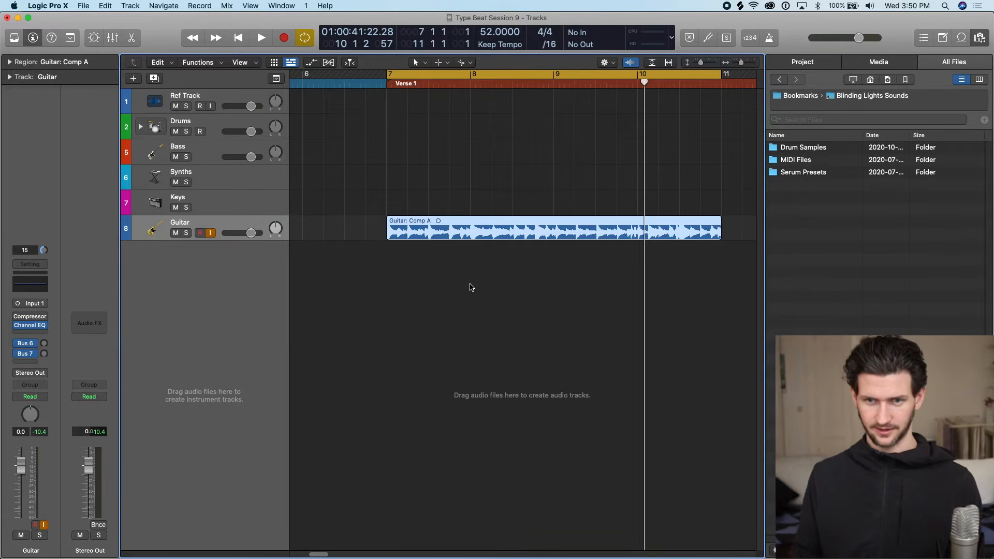
Set the cycle range to bars 6 to 12 around the merged guitar region.
key("super+Right")
key("super+Right")
key("super+Right")
key("super+Left")
key("super+Left")
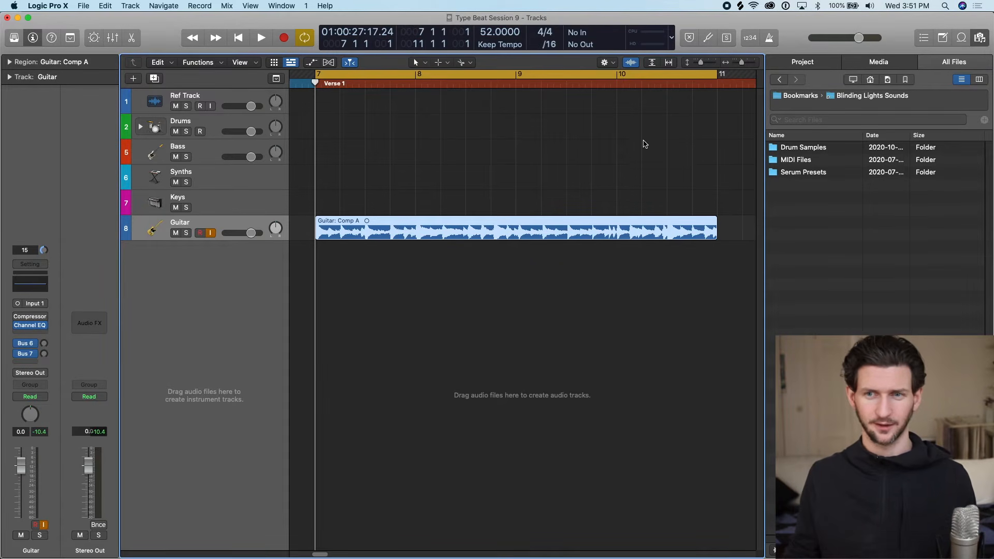
key("super+Left")
key("super+Left")
key("super+Left")
key("super+Left")
scroll(401, 97, "left", 2)
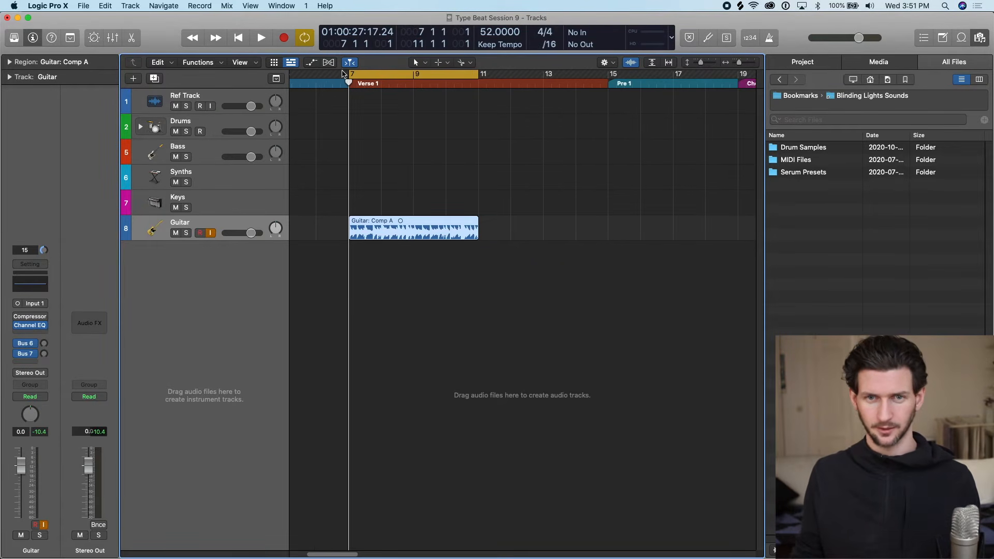
left_click_drag(322, 77, 511, 84)
Rename the Guitar track as Acoustic Guitar and give it an acoustic guitar icon.
double_click(241, 218)
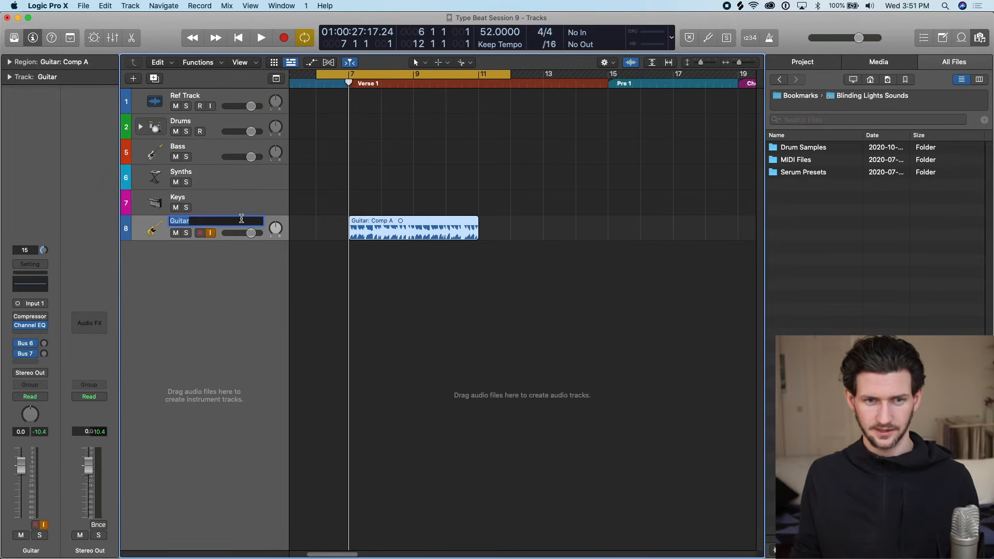
type("Acoustic")
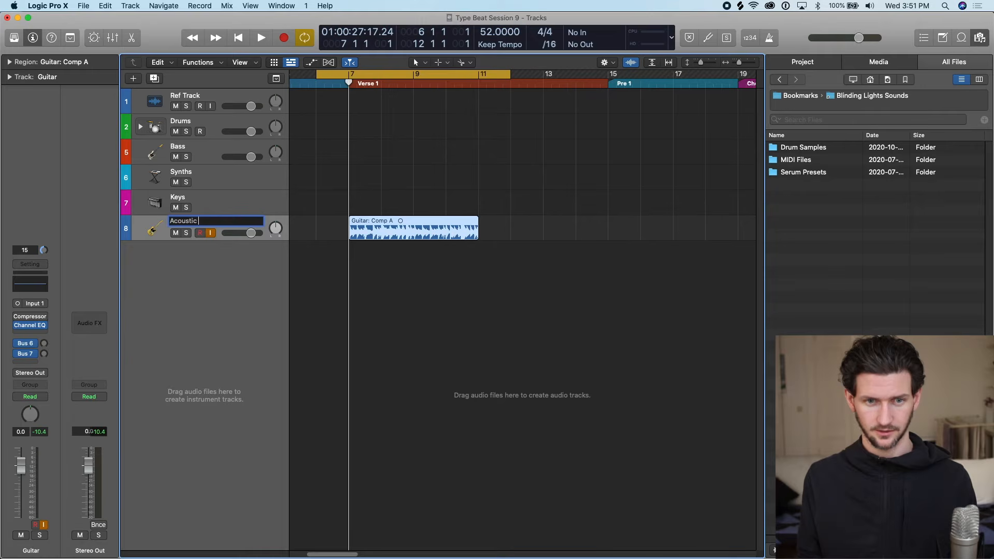
type(" Guit")
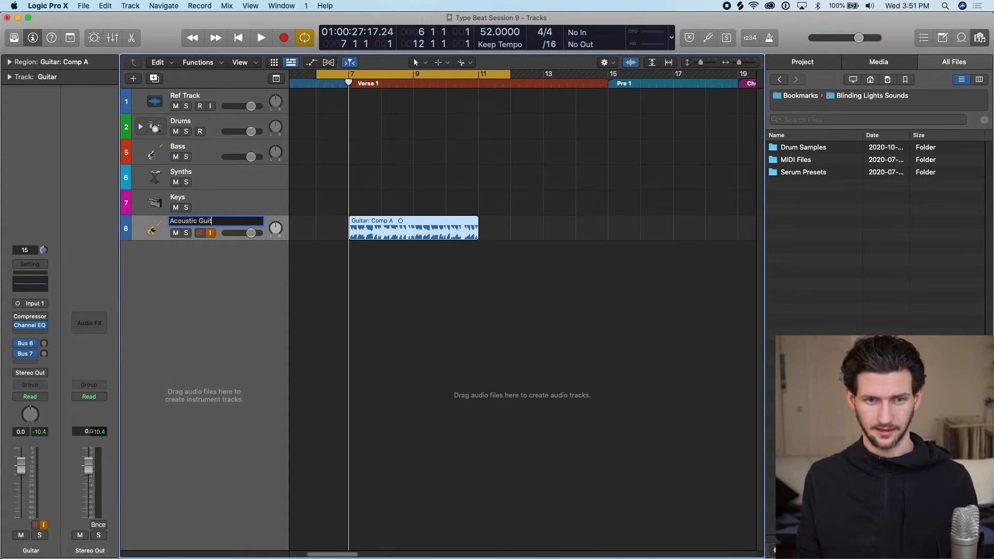
type("ar")
key("Return")
left_click(154, 231)
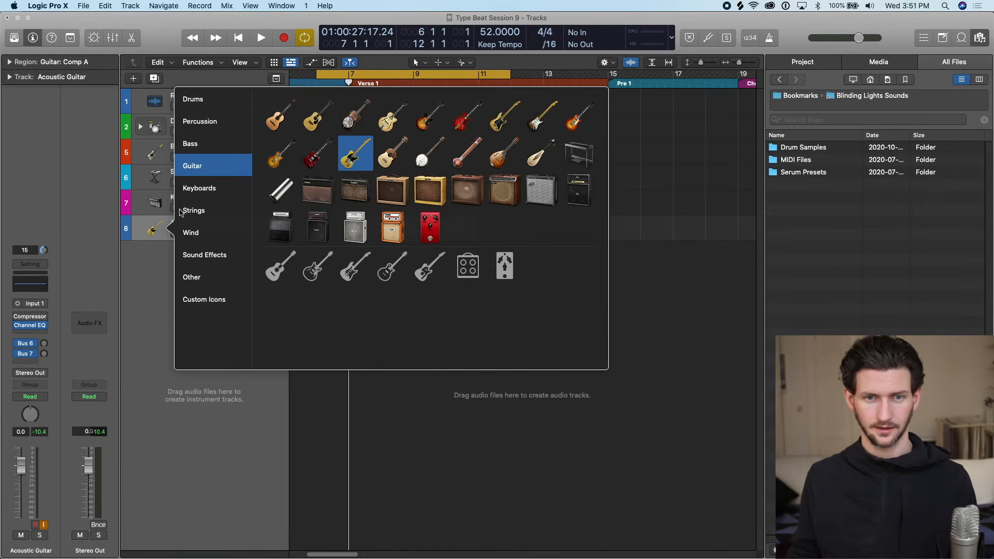
left_click(274, 115)
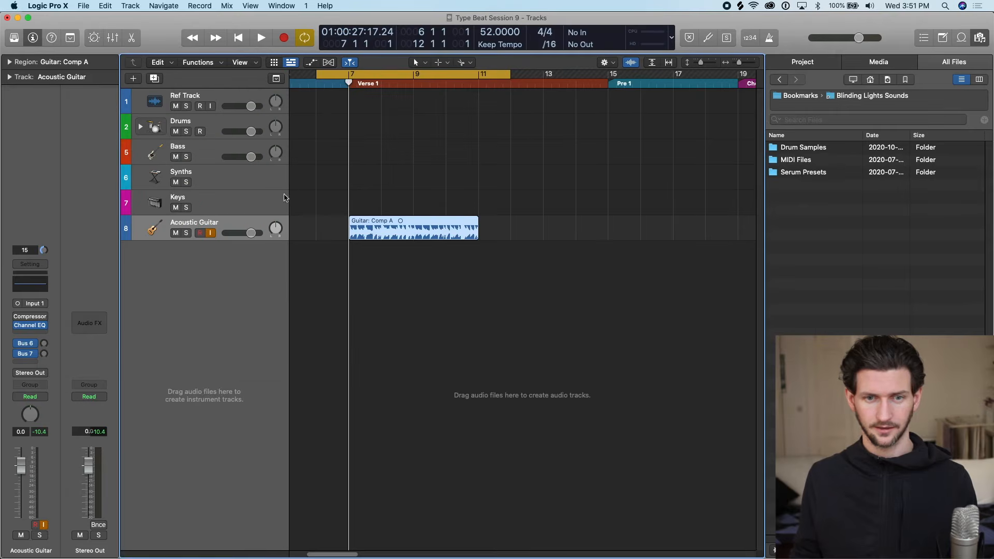
Set the cycle range to bars 7 to 11 and turn off Waveform Zoom.
left_click_drag(360, 78, 478, 78)
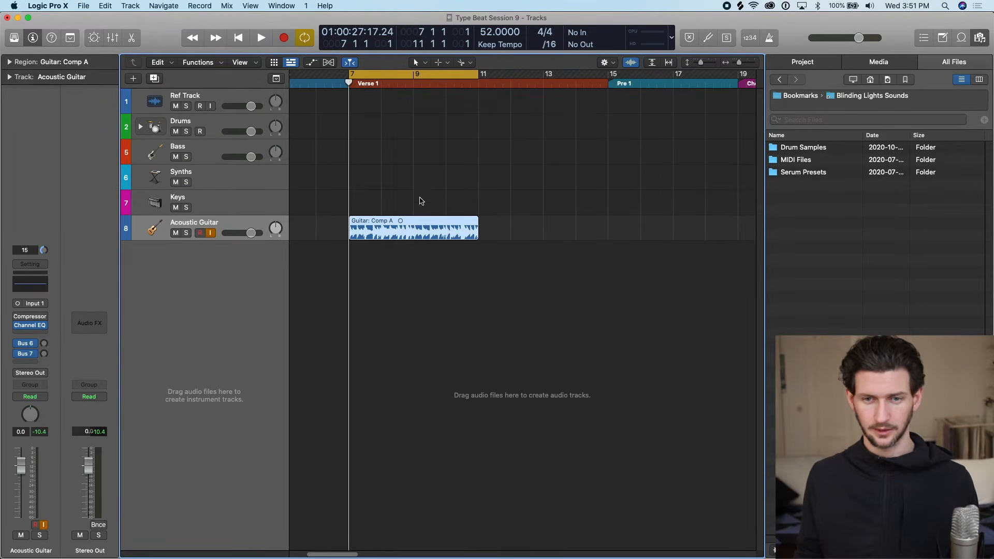
left_click(630, 63)
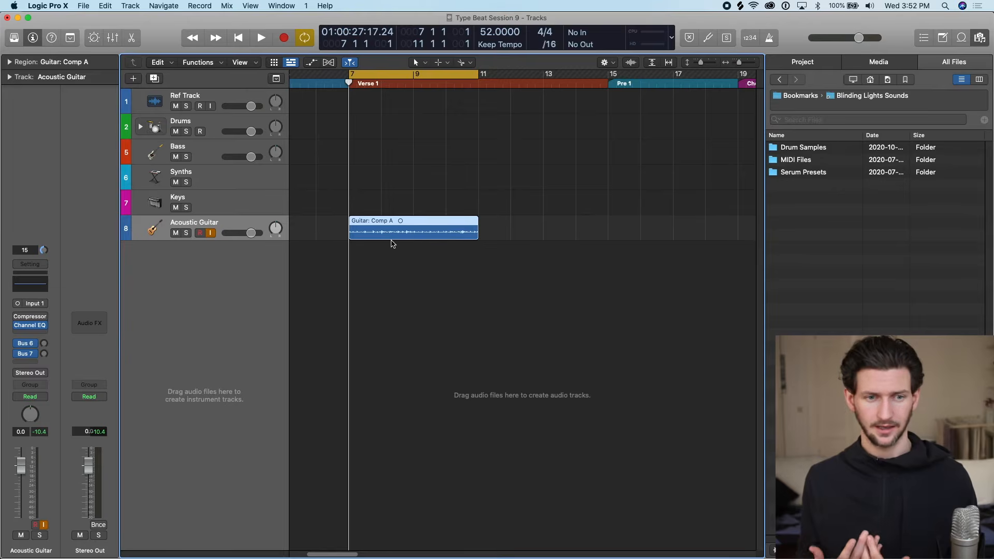
Insert FabFilter's FF Pro-Q 2 as Mono->Stereo after the Channel EQ on the Acoustic Guitar track.
left_click(30, 333)
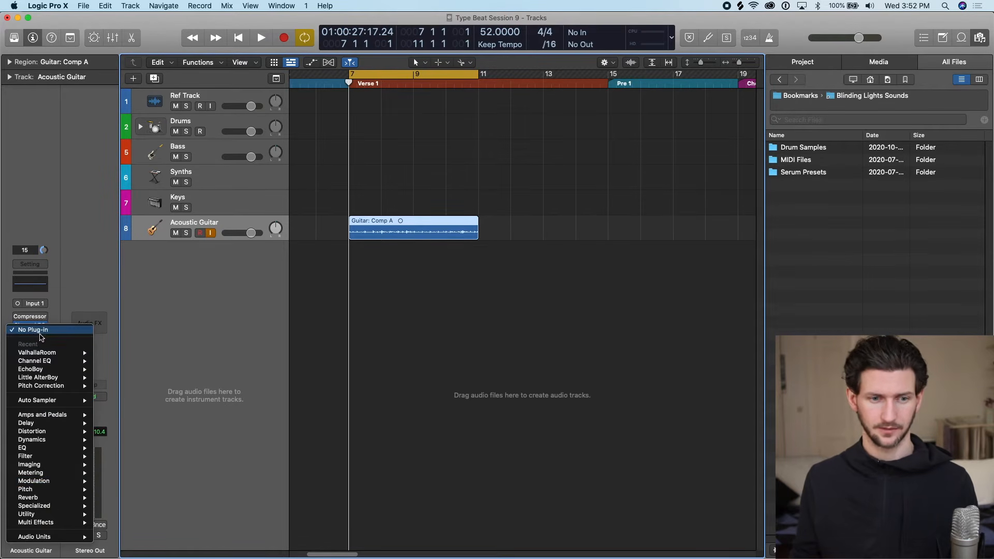
mouse_move(66, 539)
mouse_move(156, 517)
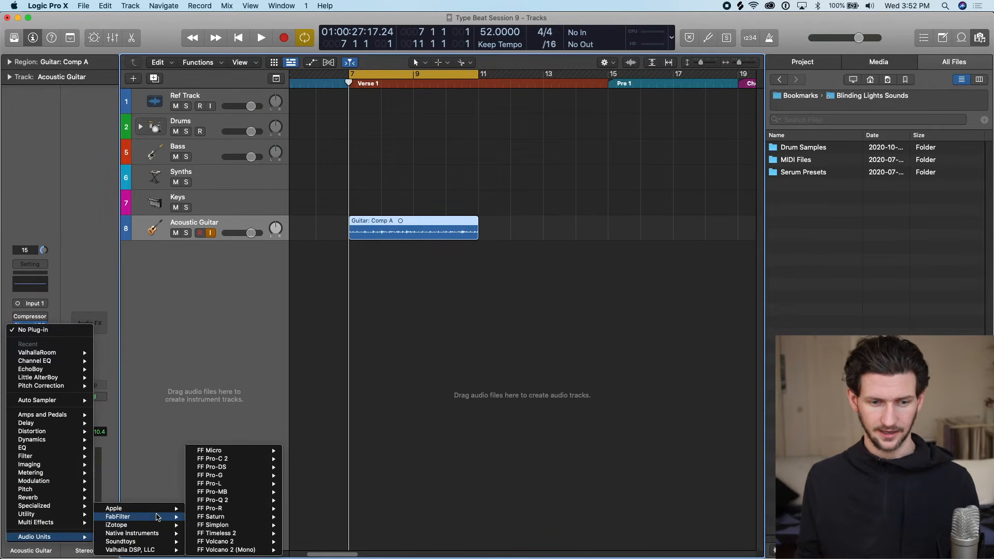
mouse_move(251, 495)
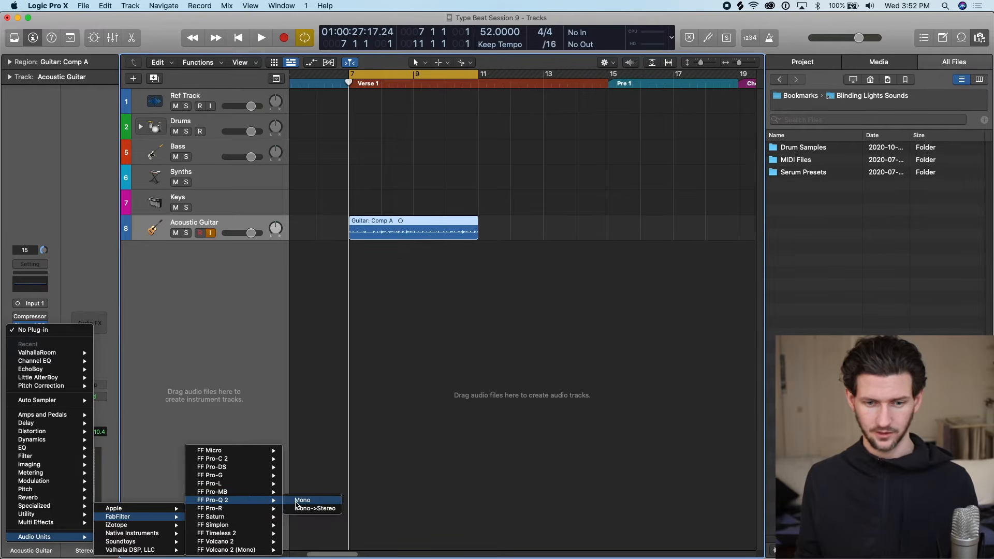
left_click(311, 508)
left_click_drag(533, 145, 724, 77)
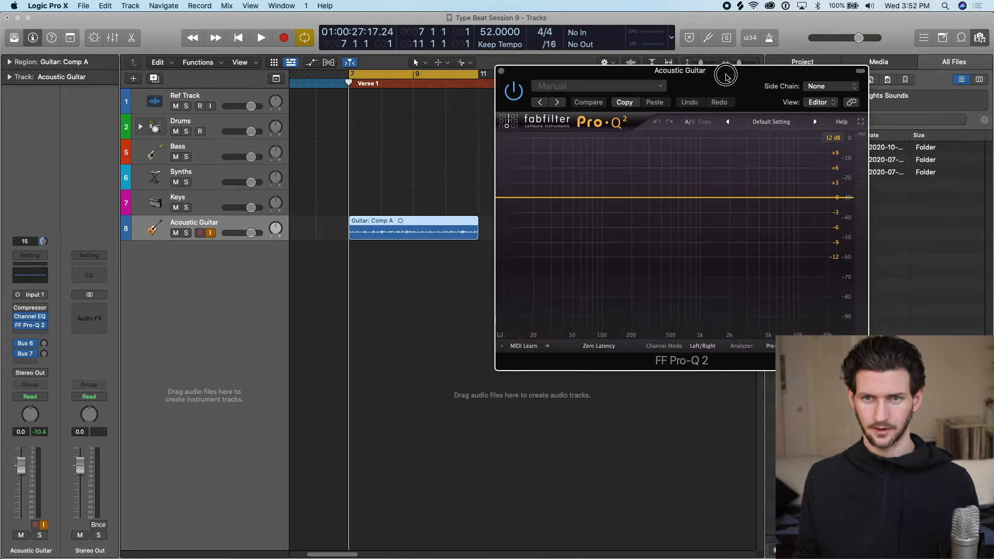
Open the Acoustic Guitar track's Channel EQ, close the Pro-Q 2 window, and place the Channel EQ below the guitar region.
left_click(44, 277)
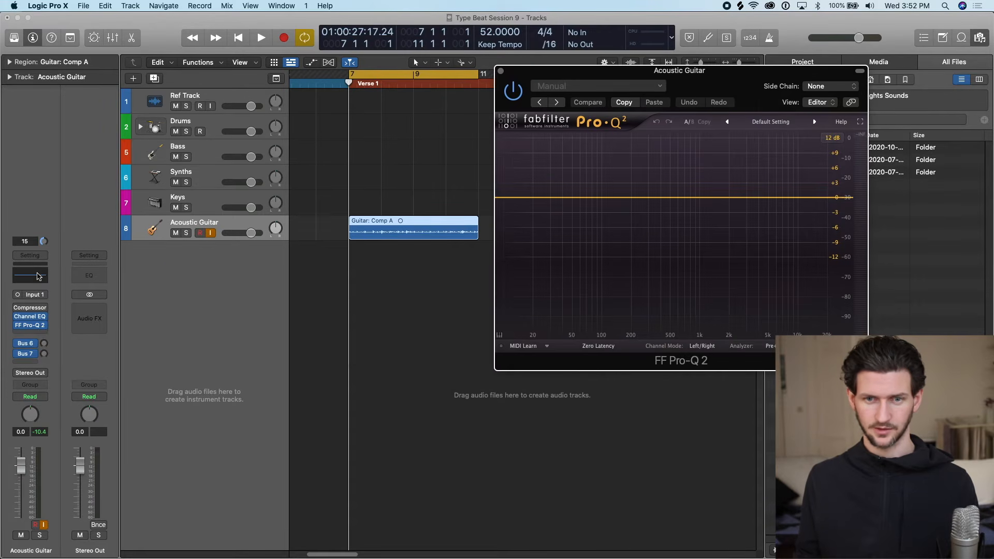
left_click_drag(434, 149, 574, 113)
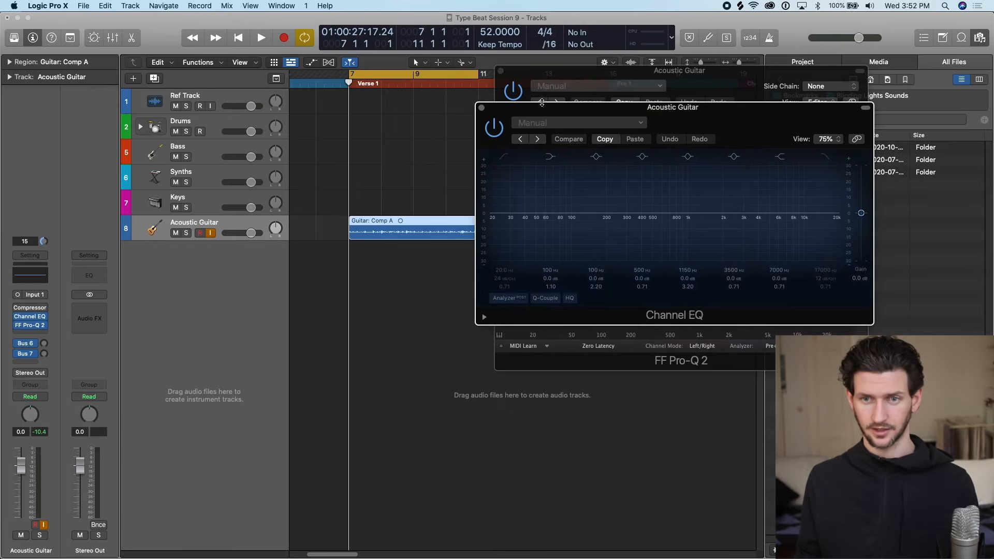
left_click(501, 72)
left_click_drag(548, 111, 226, 266)
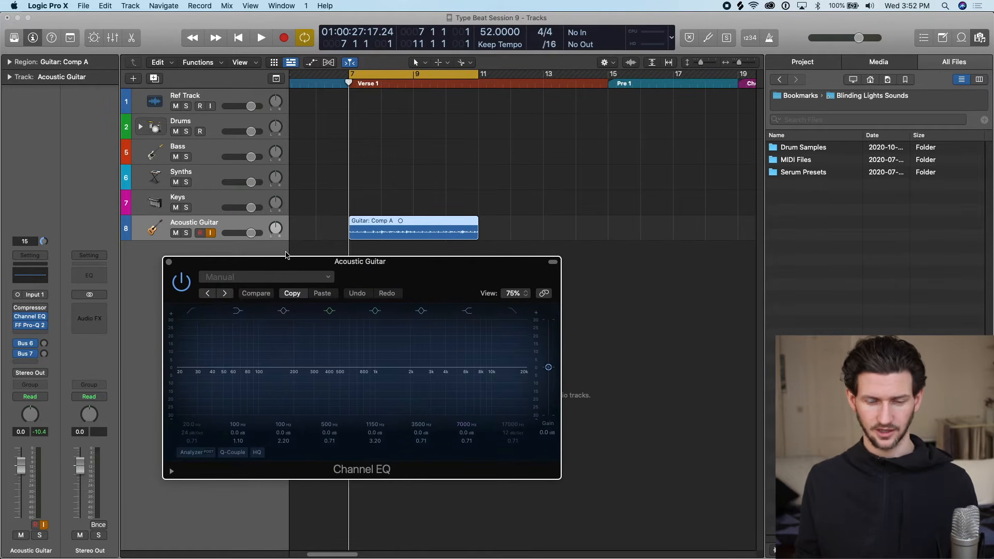
left_click_drag(424, 269, 383, 262)
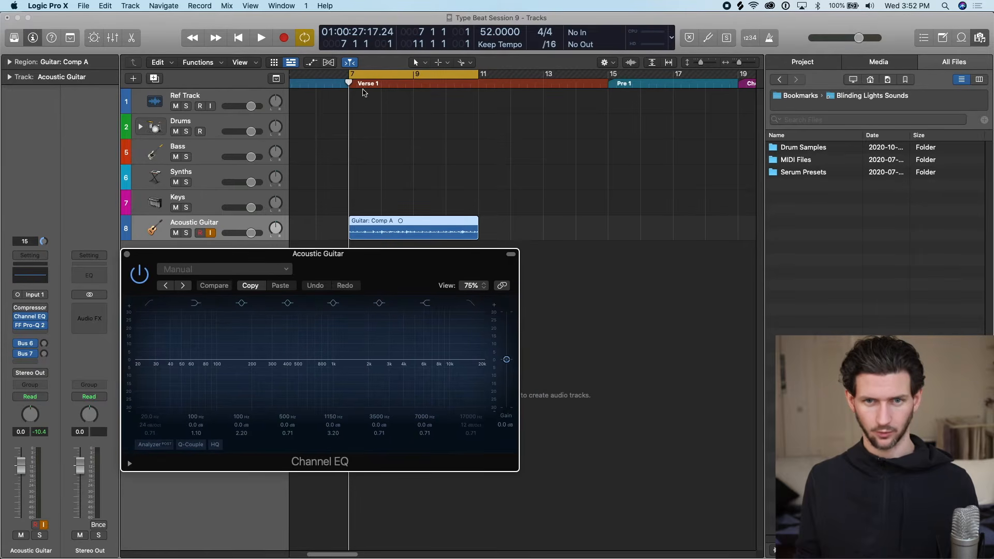
mouse_move(351, 85)
left_mouse_down()
mouse_move(443, 88)
mouse_move(351, 88)
left_mouse_up()
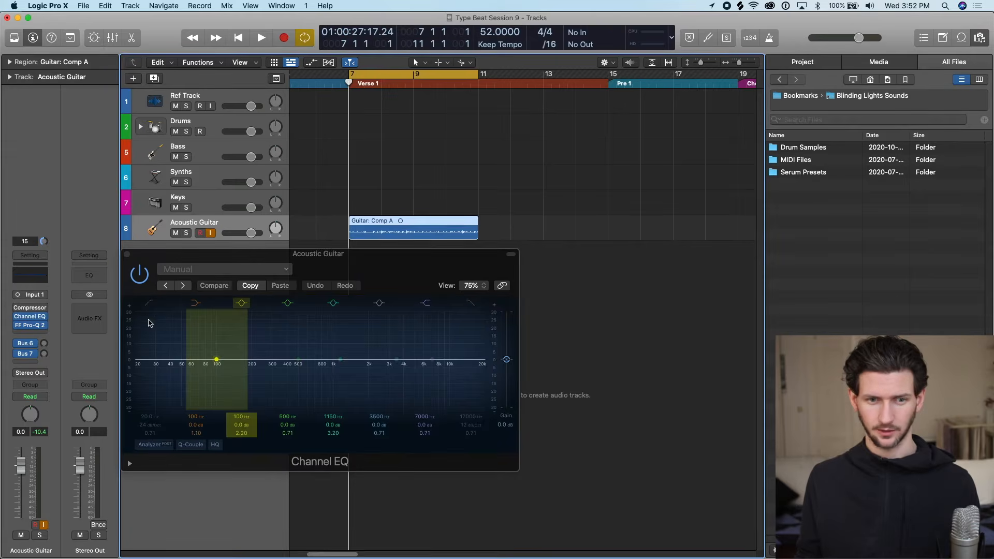
Enable the Channel EQ's low cut at about 160 Hz and boost the 1150 Hz band by +9.0 dB at 695 Hz.
left_click(144, 371)
left_click_drag(143, 371, 241, 362)
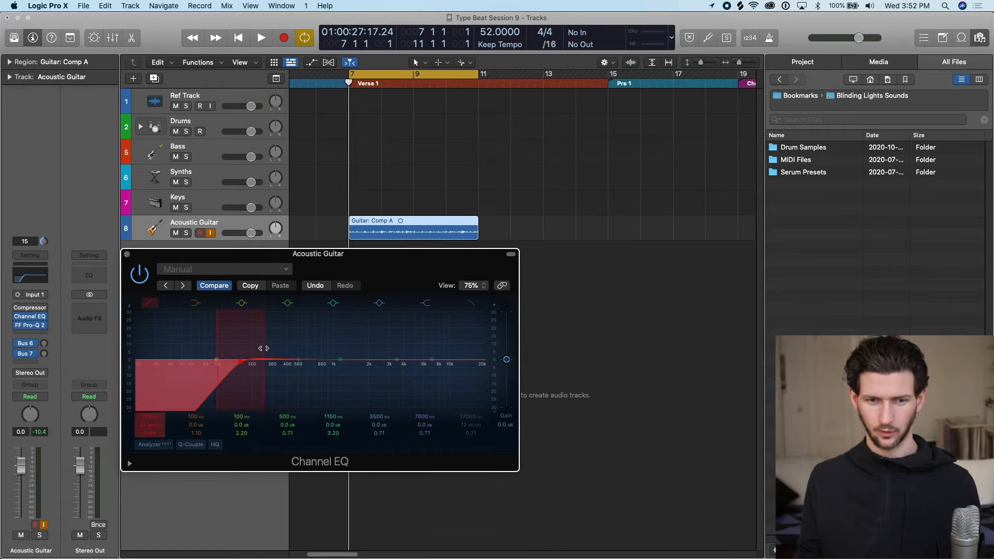
left_click(342, 359)
left_click_drag(343, 361, 314, 345)
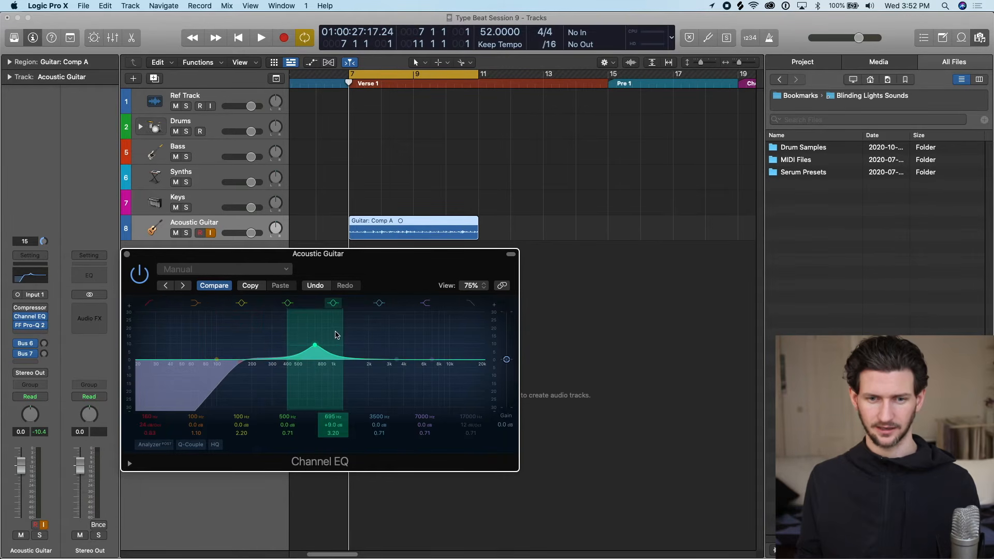
Audition the guitar over the cycle range with the Channel EQ bypassed, and re-enable the EQ.
left_click(142, 279)
left_click(143, 280)
key("space")
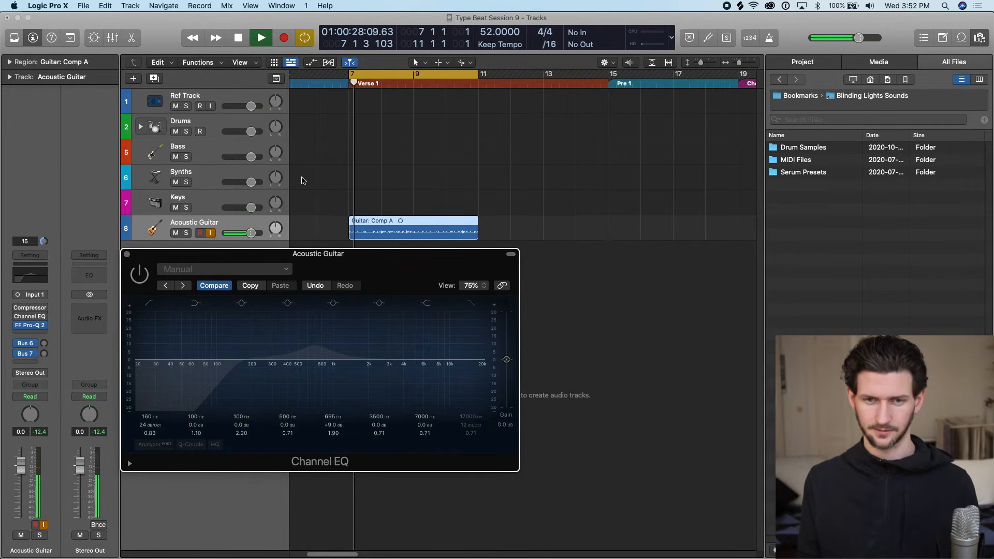
key("XF86AudioRaiseVolume")
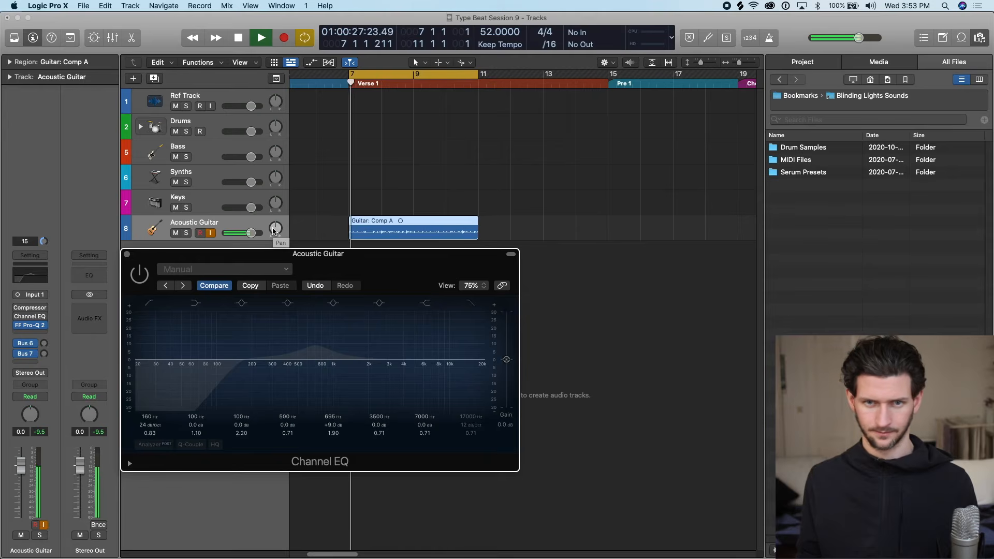
key("space")
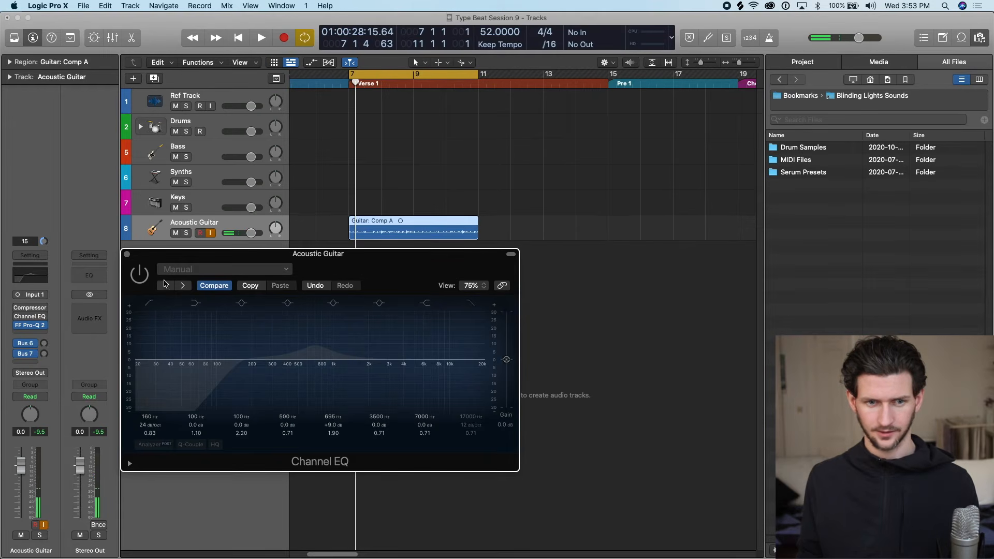
left_click(140, 274)
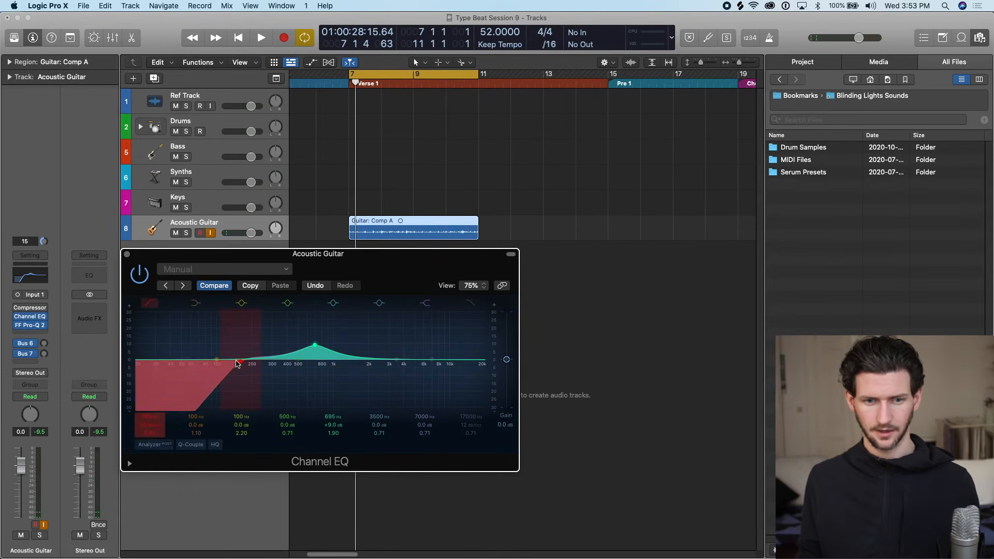
Steepen the Channel EQ's low cut and lower its frequency to about 80 Hz, auditioning the guitar during the adjustment.
left_click_drag(236, 364, 231, 367)
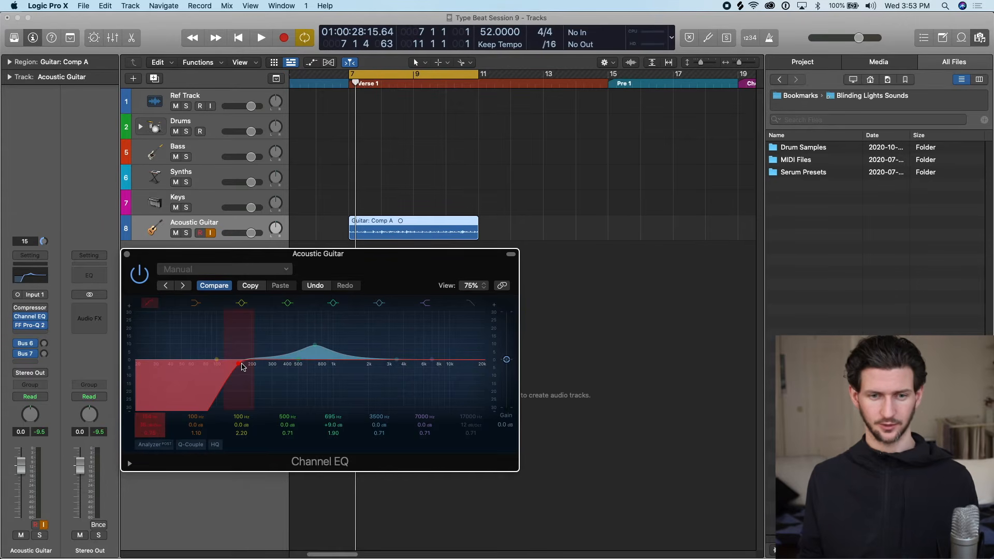
mouse_move(241, 367)
left_mouse_down()
mouse_move(255, 363)
mouse_move(233, 368)
left_mouse_up()
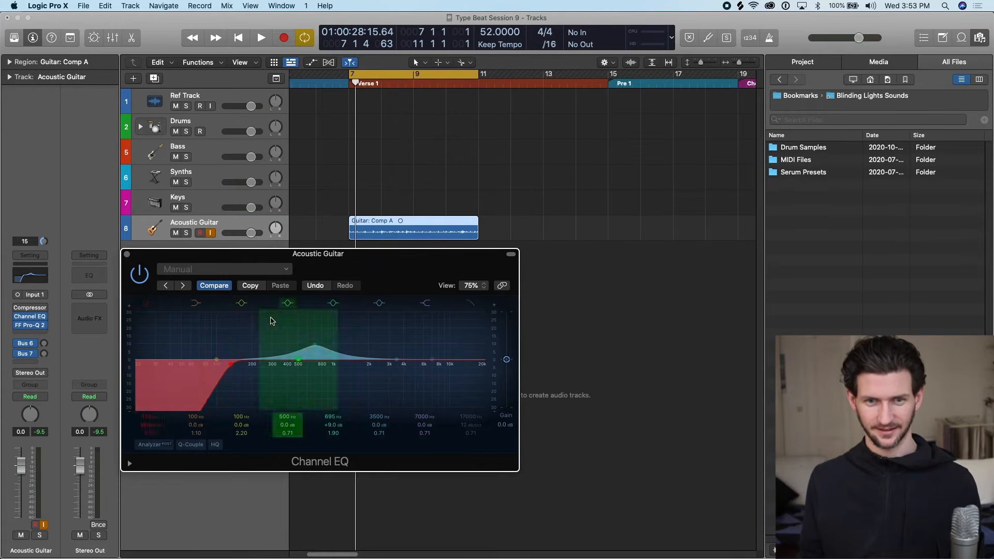
key("space")
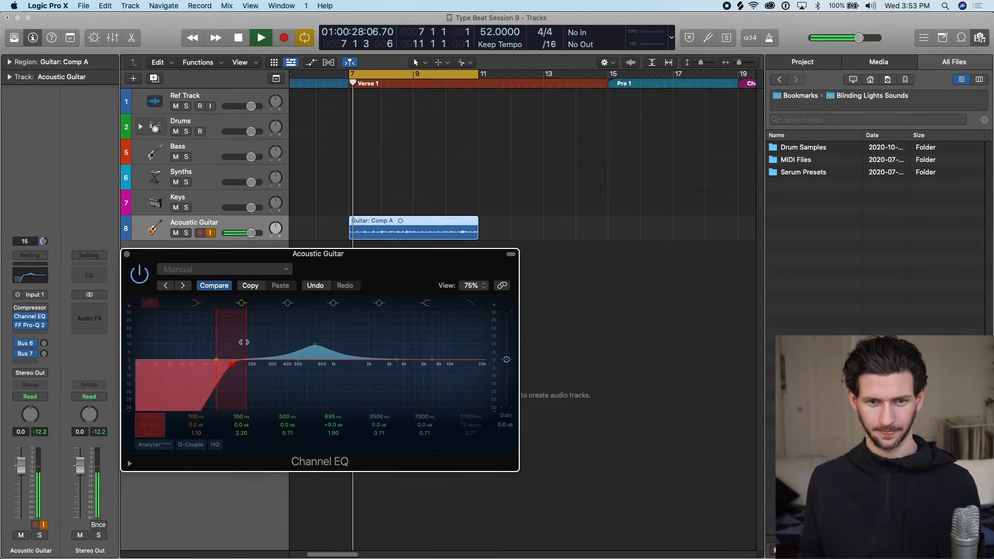
mouse_move(232, 366)
left_mouse_down()
mouse_move(410, 362)
mouse_move(195, 362)
mouse_move(221, 365)
mouse_move(243, 350)
mouse_move(228, 360)
mouse_move(255, 364)
mouse_move(216, 360)
left_mouse_up()
key("space")
key("space")
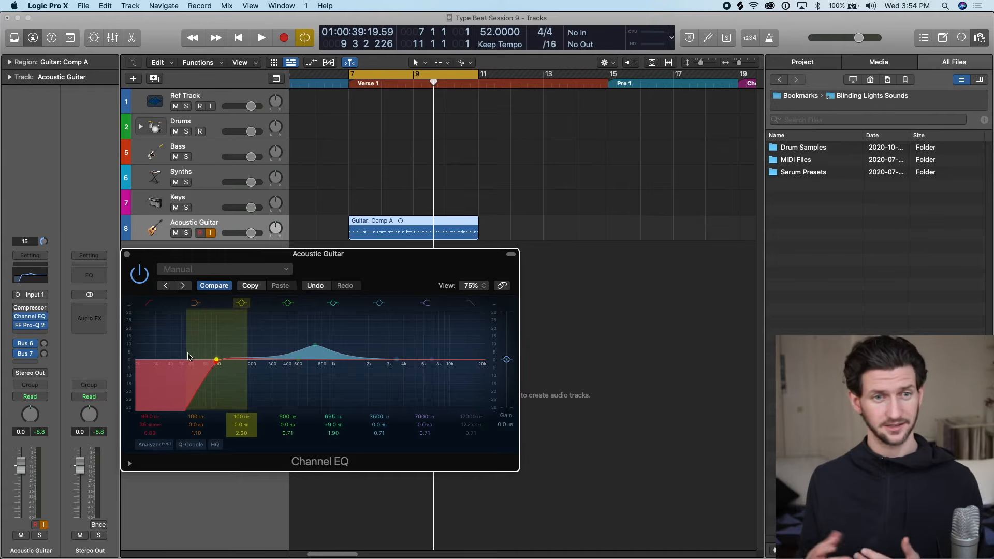
mouse_move(216, 366)
left_mouse_down()
mouse_move(245, 364)
mouse_move(182, 365)
left_mouse_up()
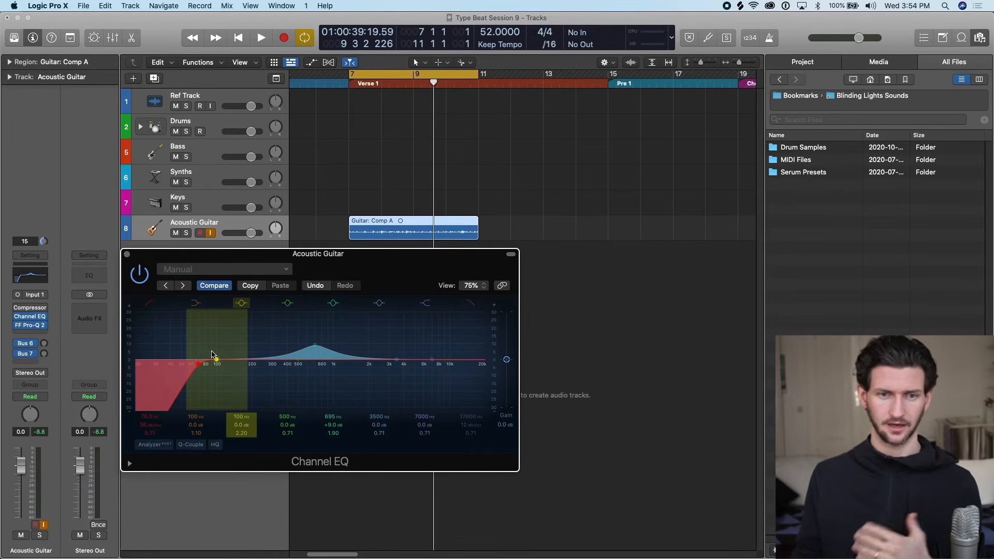
Sweep the Channel EQ's boosted mid band at Q 10.0 while auditioning the guitar, and settle it at 675 Hz, +4.8 dB, Q 2.10.
key("space")
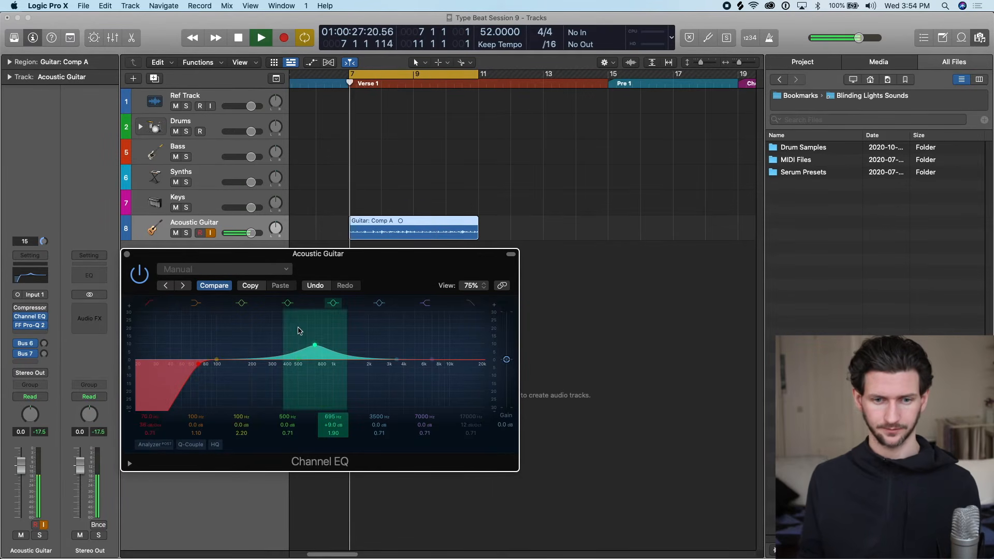
left_click_drag(314, 345, 301, 313)
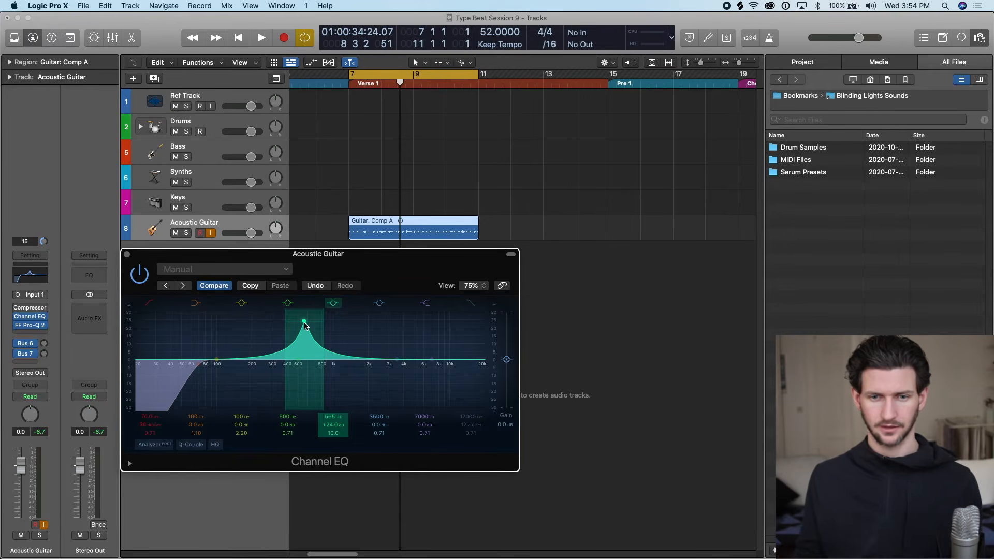
mouse_move(305, 323)
left_mouse_down()
mouse_move(371, 318)
mouse_move(316, 315)
left_mouse_up()
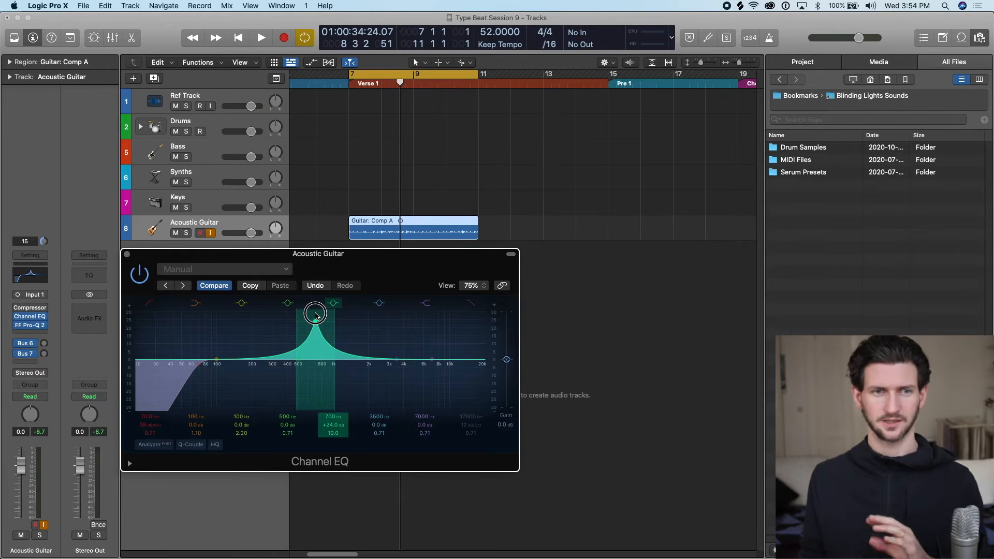
mouse_move(316, 314)
left_mouse_down()
mouse_move(295, 332)
mouse_move(299, 318)
mouse_move(317, 317)
mouse_move(221, 310)
mouse_move(307, 313)
left_mouse_up()
key("space")
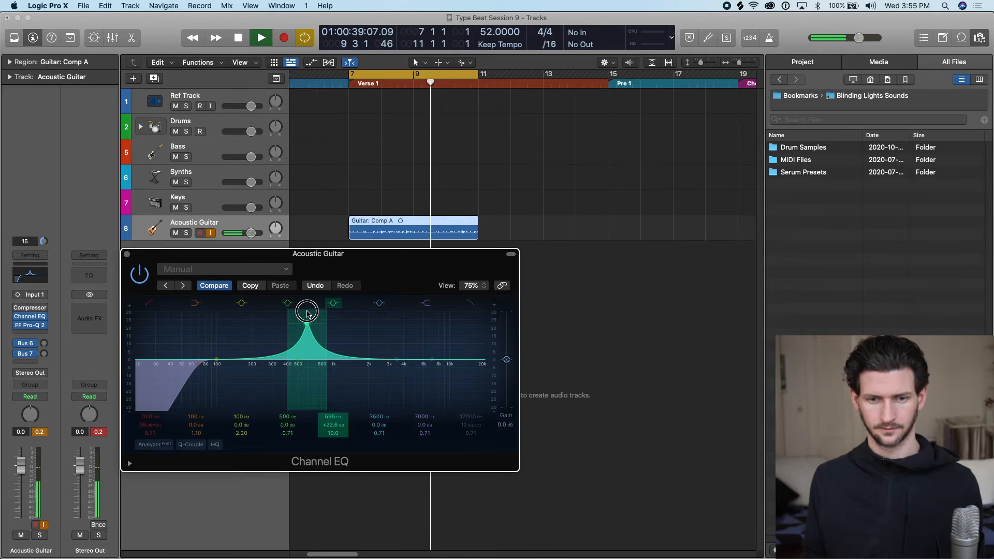
left_click_drag(326, 315, 314, 357)
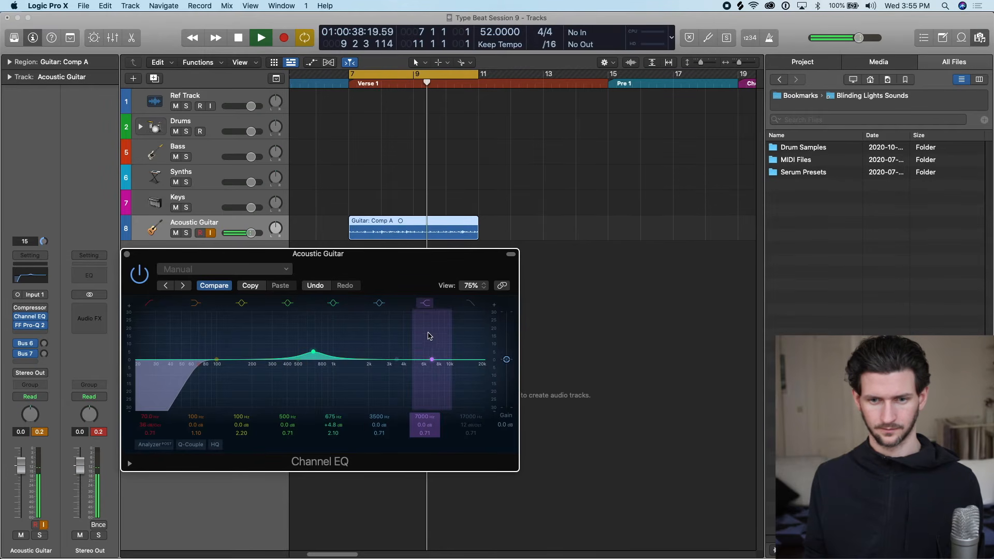
Boost the Channel EQ's high shelf by +16.6 dB at 5100 Hz and enable a 12 dB/Oct high cut at about 5550 Hz during playback.
left_click_drag(433, 369, 416, 344)
left_click(470, 305)
left_click_drag(474, 366, 418, 366)
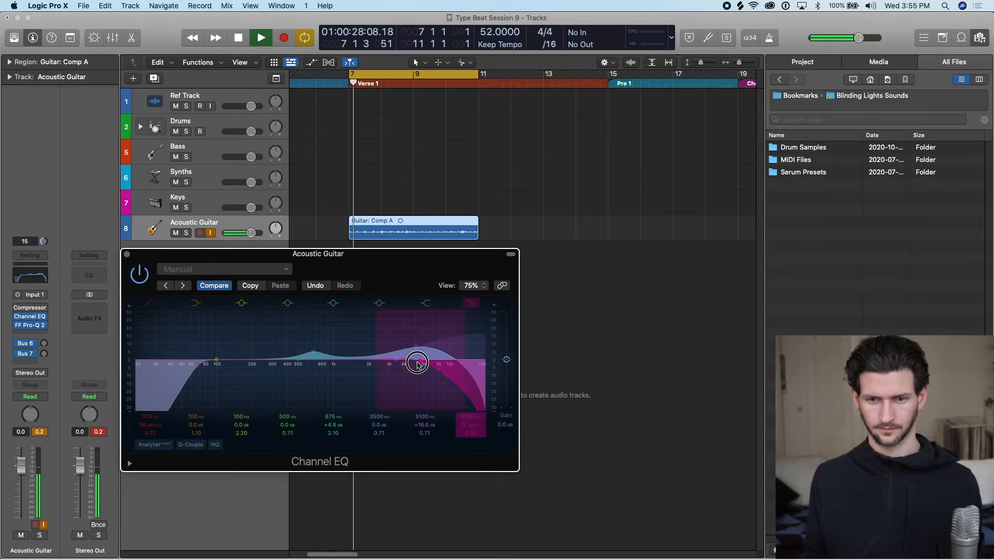
key("space")
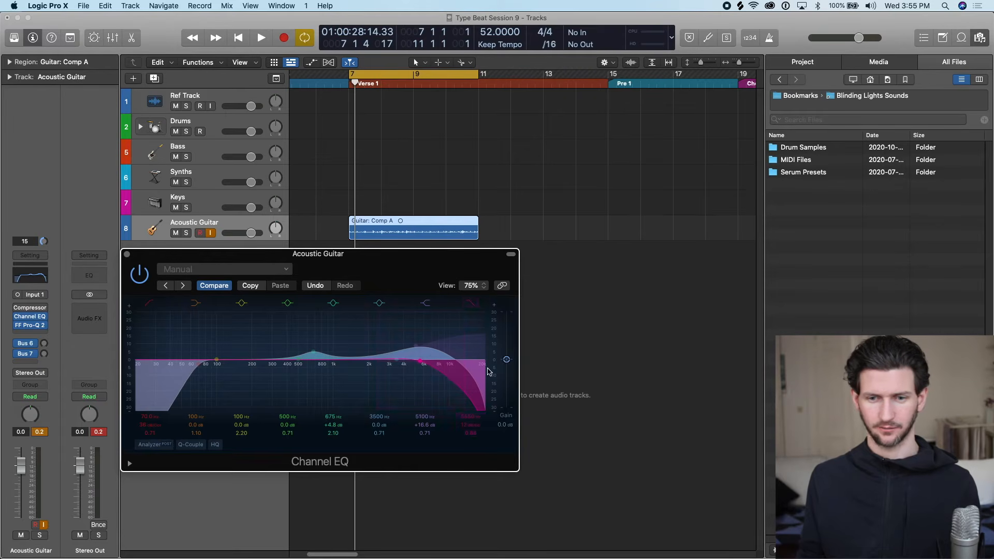
Compare the guitar's sound with the Channel EQ's high shelf and high cut disabled and re-enabled.
left_click(425, 303)
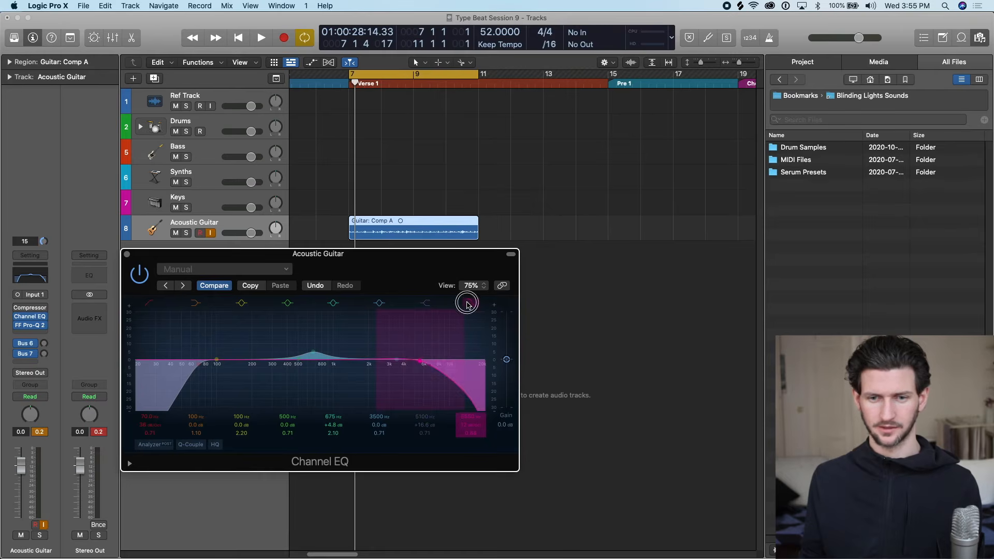
left_click(471, 303)
key("space")
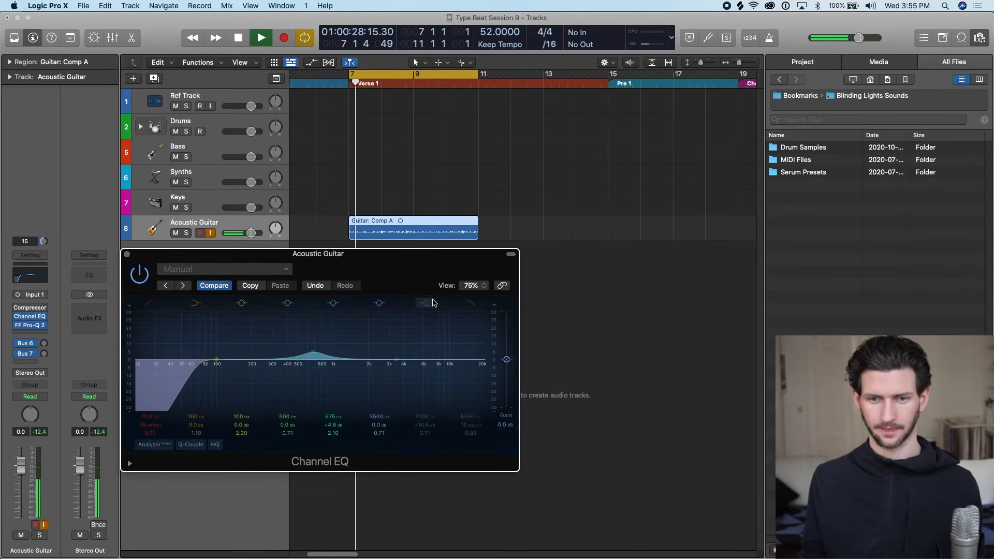
key("space")
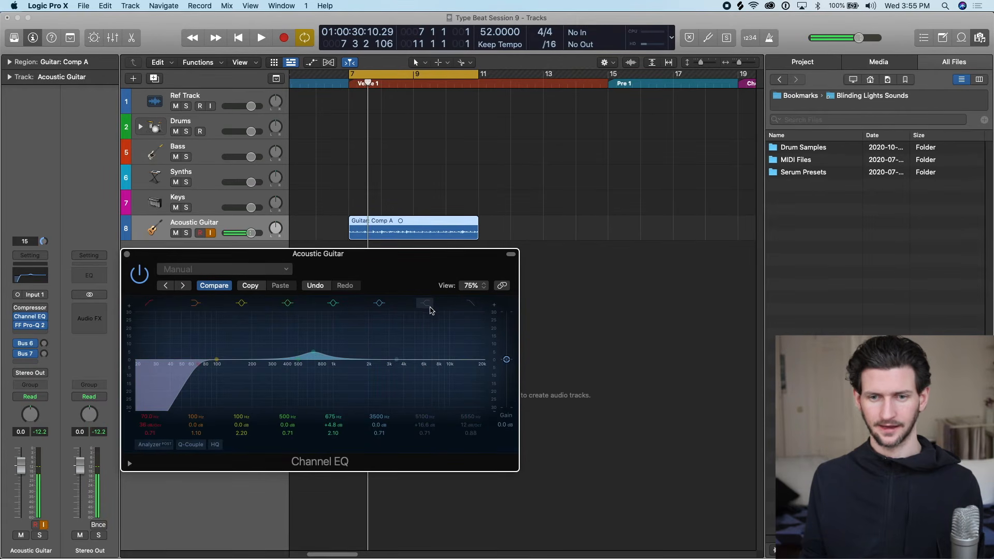
left_click(429, 306)
left_click(471, 302)
key("space")
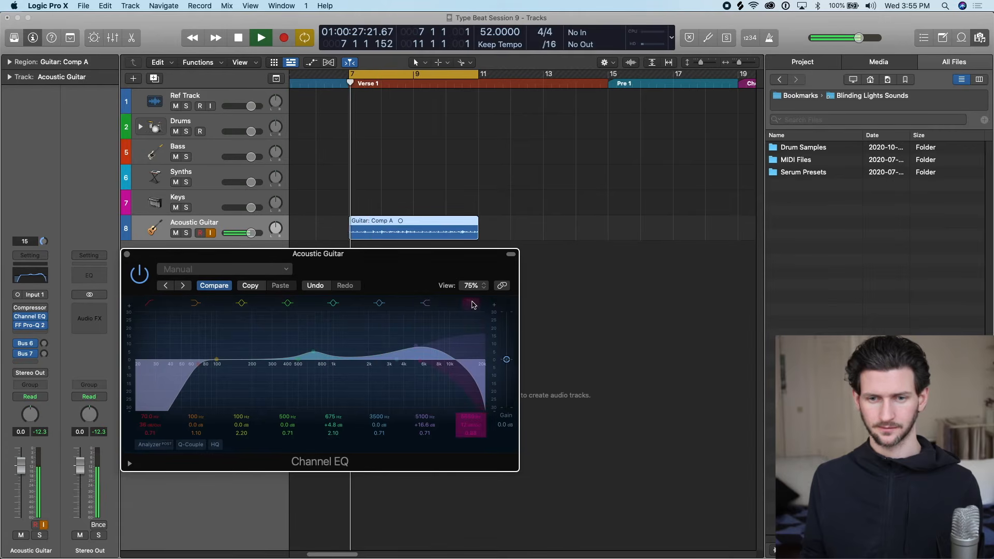
left_click(426, 305)
left_click(429, 306)
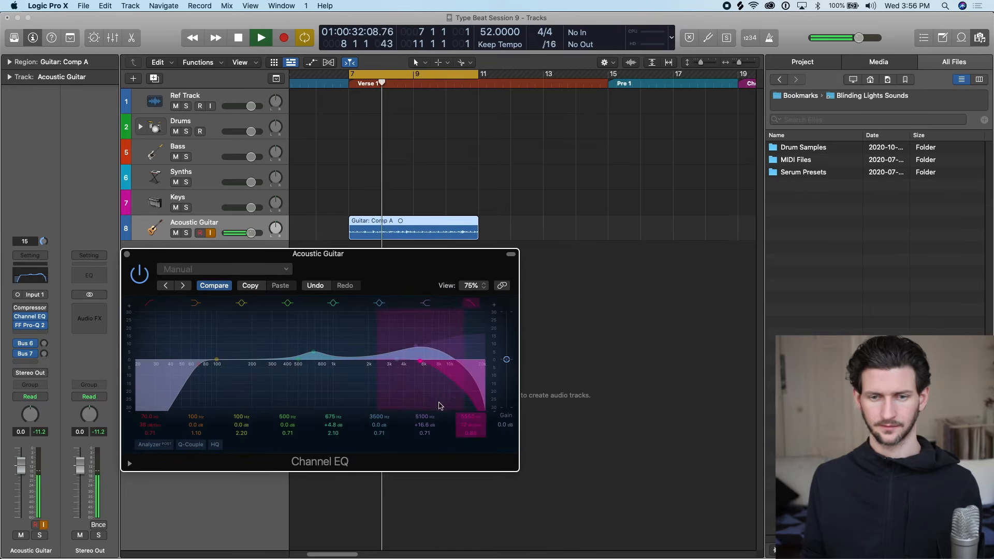
Reduce the Channel EQ's high shelf to +8.8 dB at 5200 Hz, audition the guitar, and close the EQ window.
left_click_drag(422, 357, 417, 349)
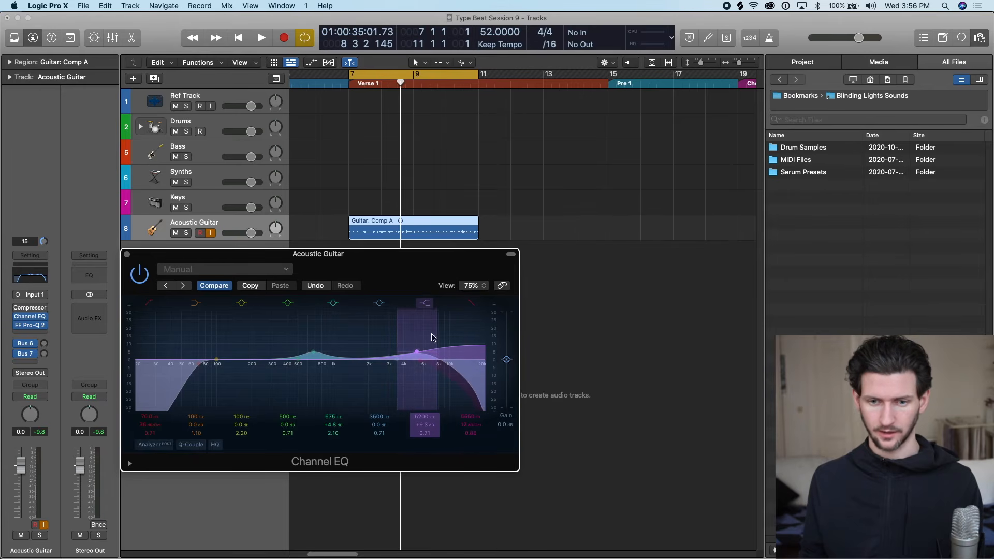
key("space")
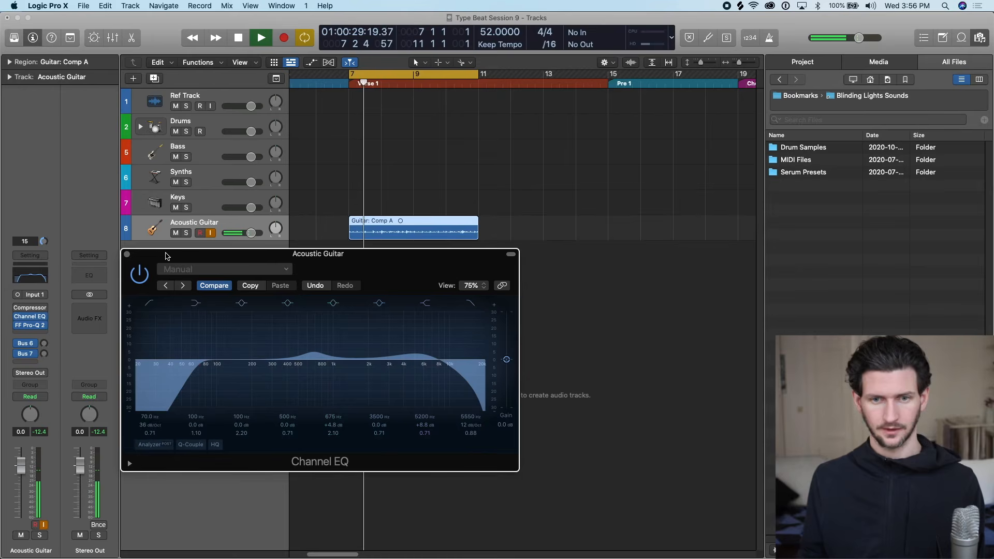
key("space")
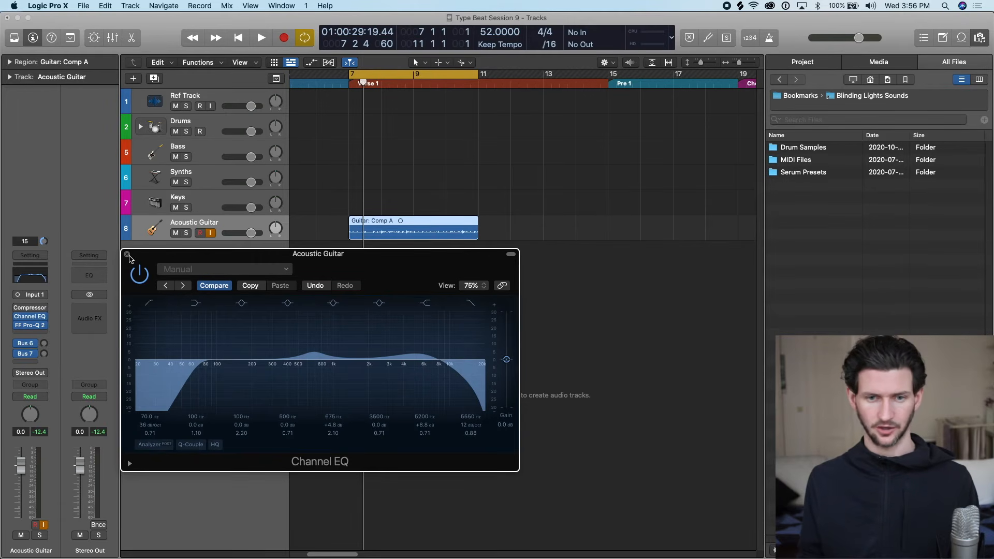
left_click(127, 255)
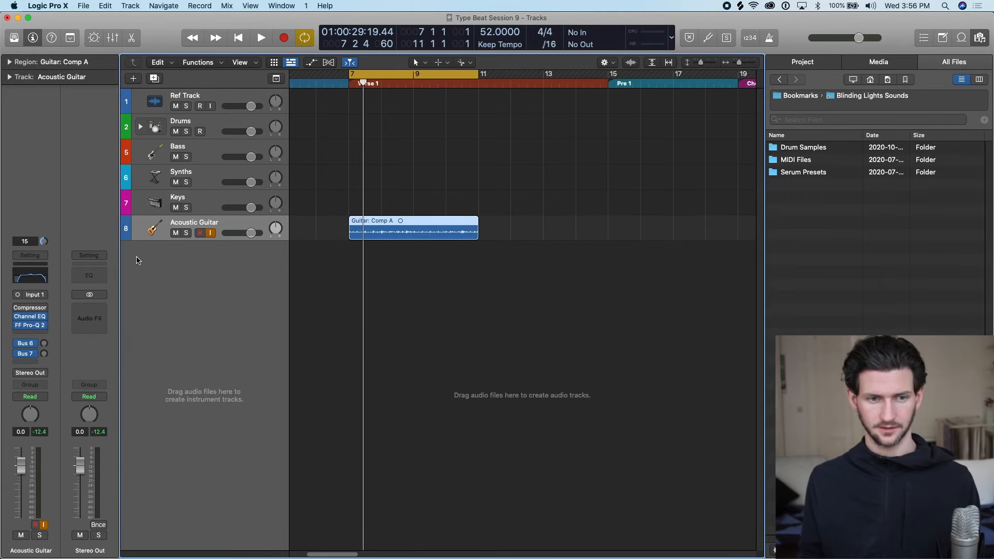
Remove the Compressor and FF Pro-Q 2 from the Acoustic Guitar track, keeping the Channel EQ.
left_click(43, 318)
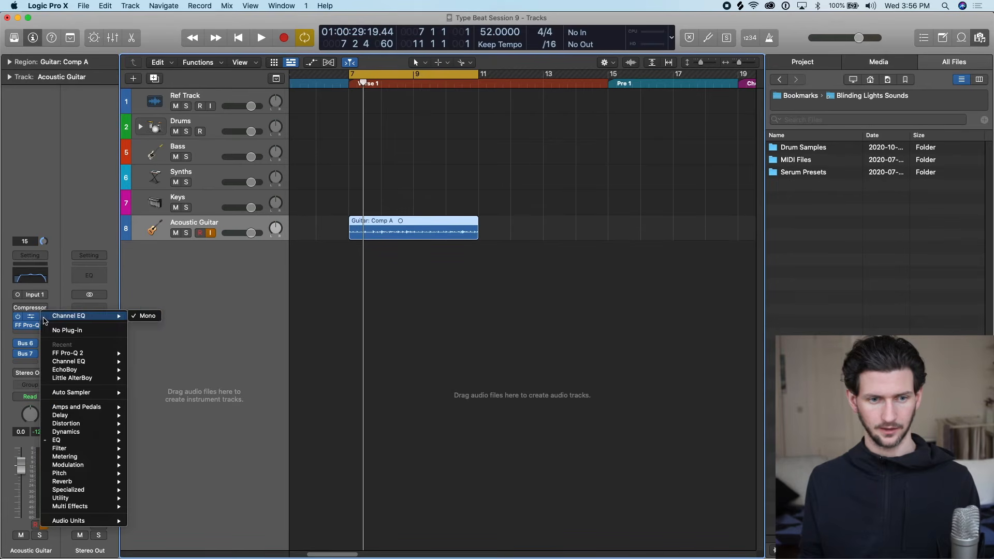
left_click(44, 318)
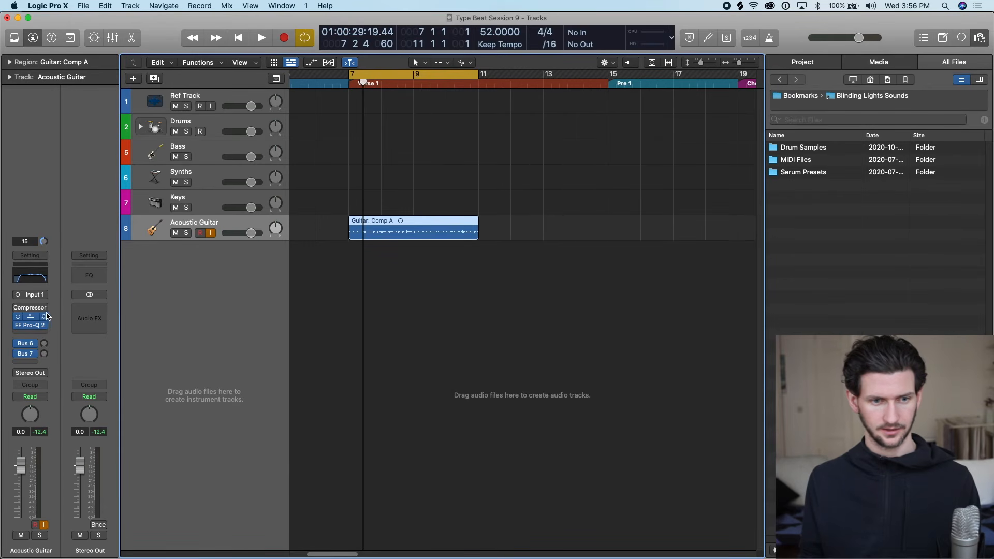
left_click(44, 308)
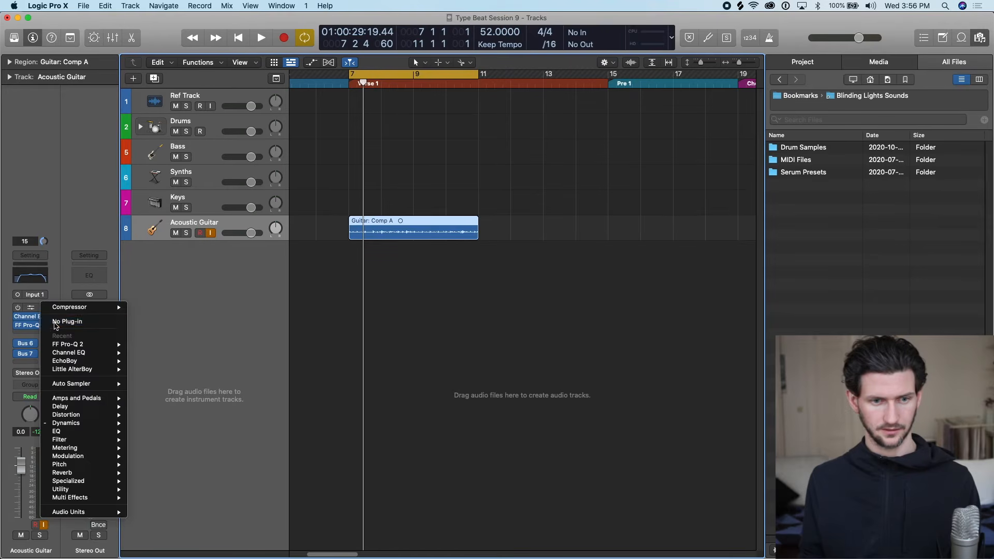
left_click(48, 325)
left_click(45, 327)
left_click(50, 339)
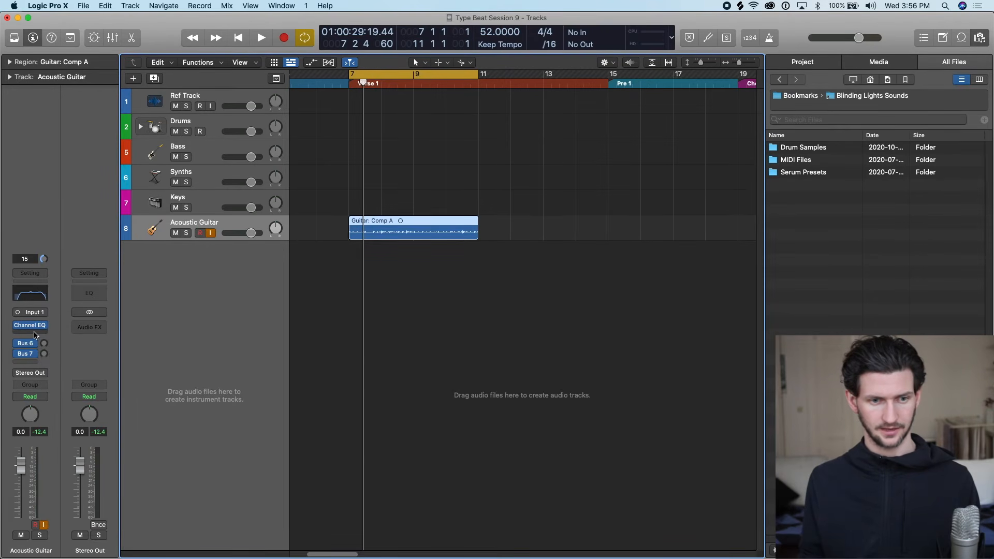
Insert a mono Amp Designer after the Channel EQ on the Acoustic Guitar track and reposition its window.
left_click(34, 334)
left_click(57, 305)
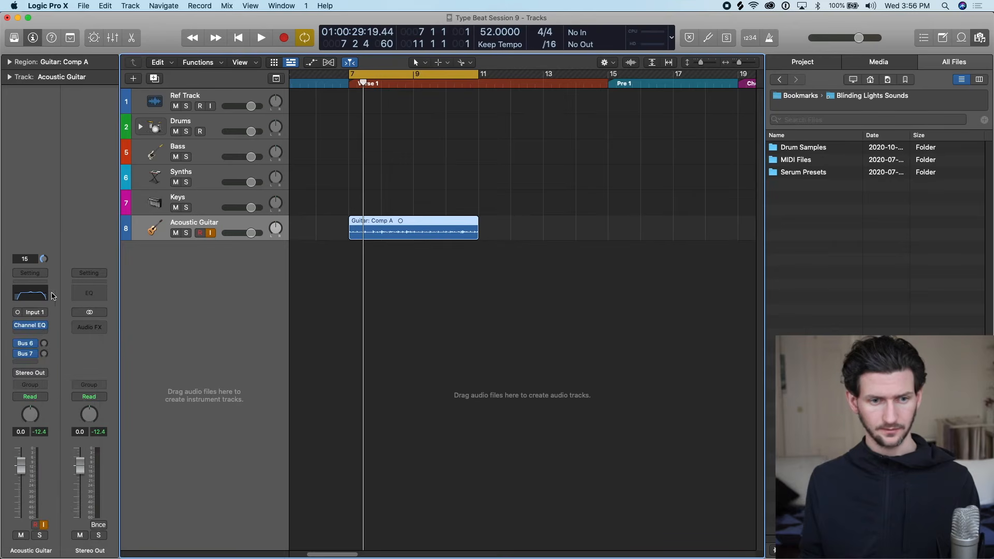
left_click(39, 336)
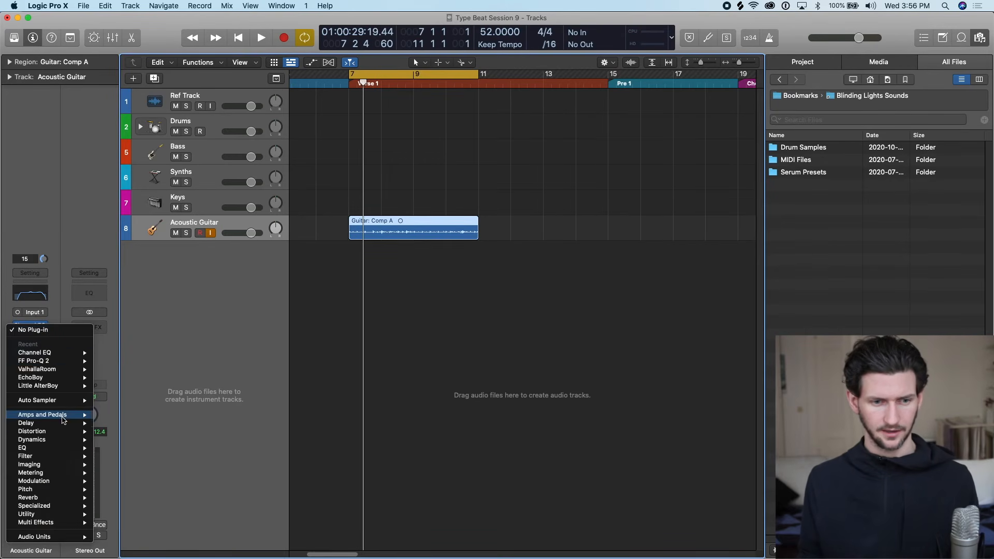
mouse_move(64, 419)
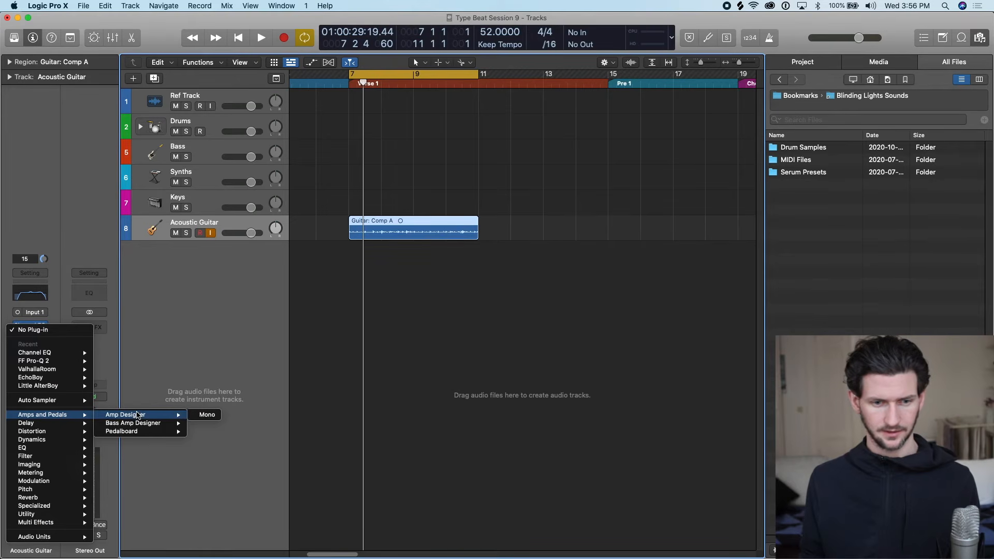
left_click(206, 415)
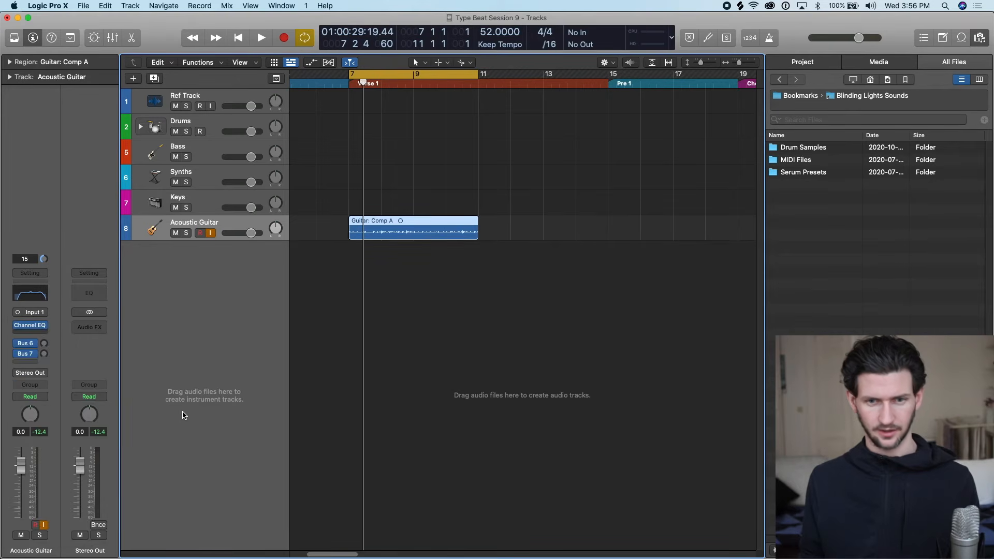
left_click_drag(509, 169, 360, 124)
Load the clean preset Brit Reverb in Amp Designer and close its window.
left_click(327, 129)
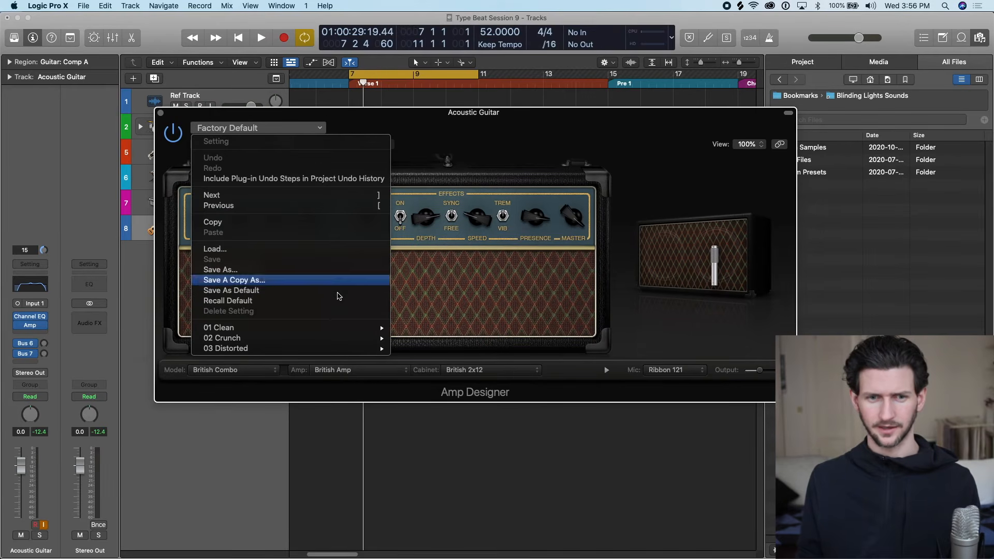
mouse_move(336, 327)
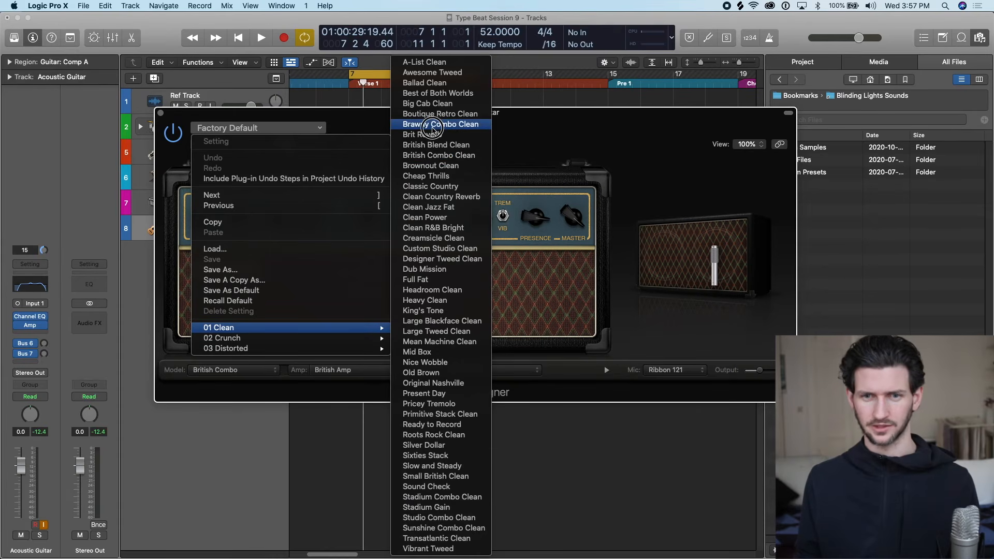
left_click(433, 134)
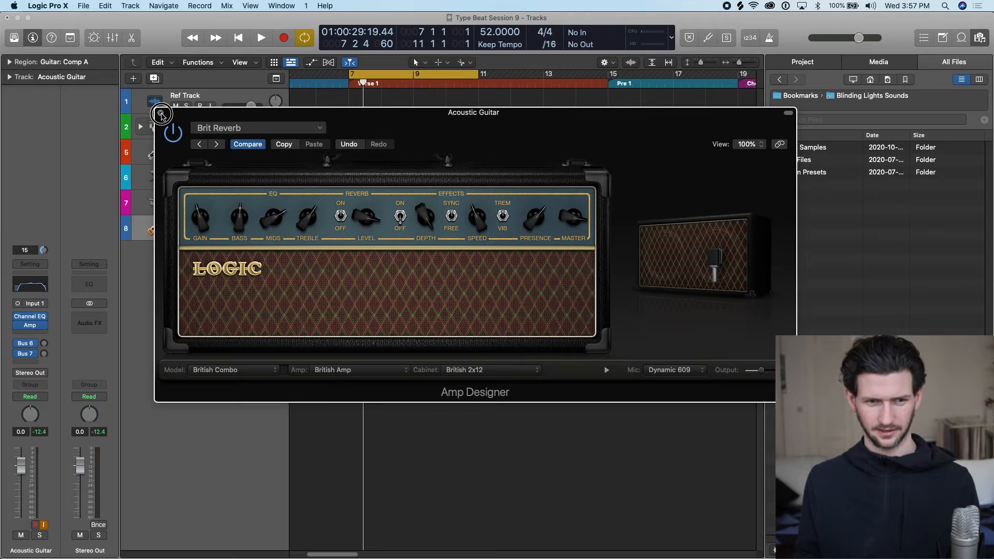
left_click(161, 113)
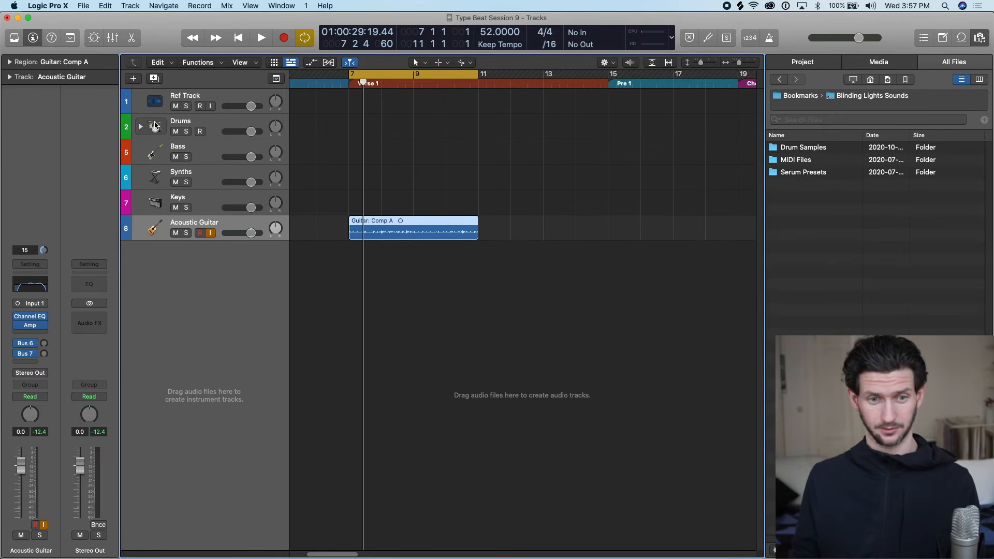
Raise the system volume, audition the guitar through the amp, and remove Amp Designer from the Acoustic Guitar track.
key("XF86AudioRaiseVolume")
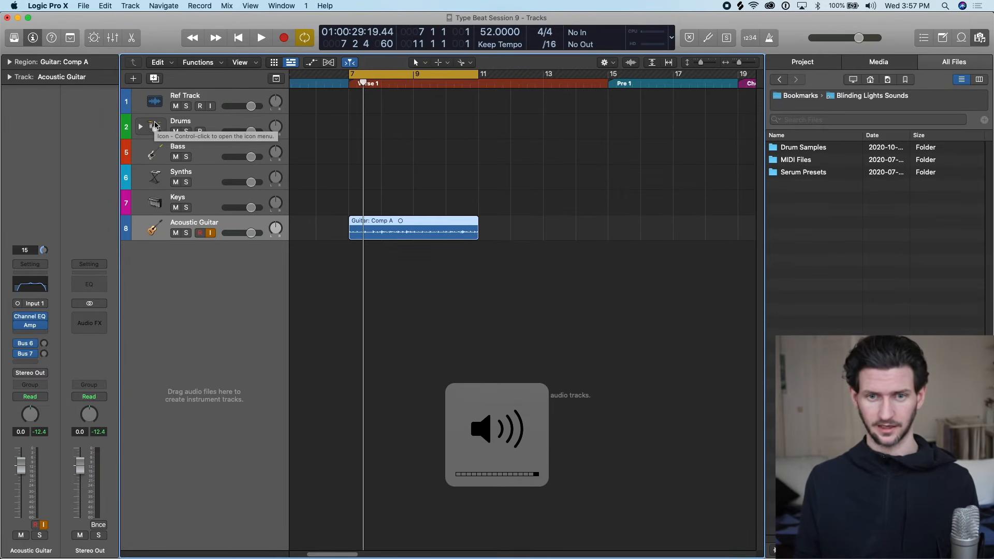
key("space")
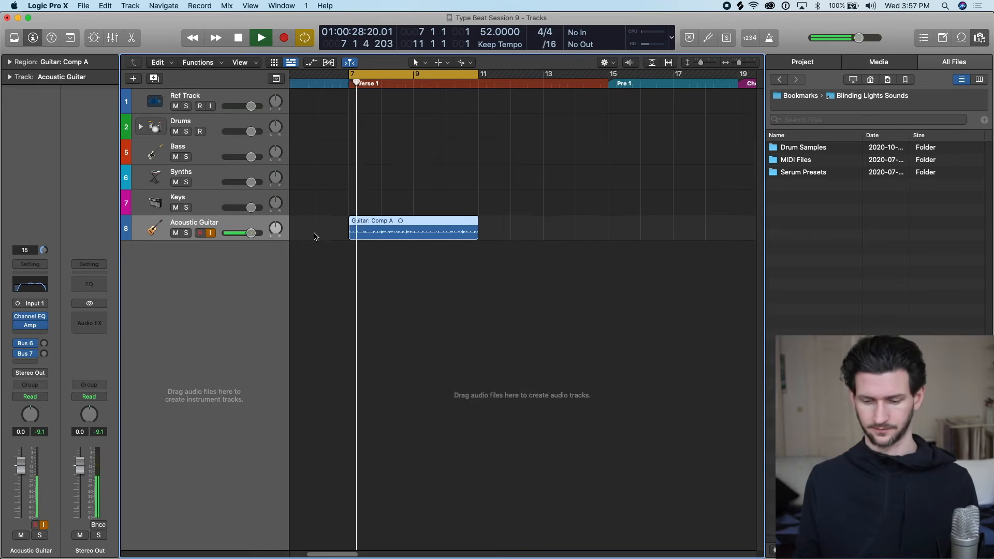
key("XF86AudioRaiseVolume")
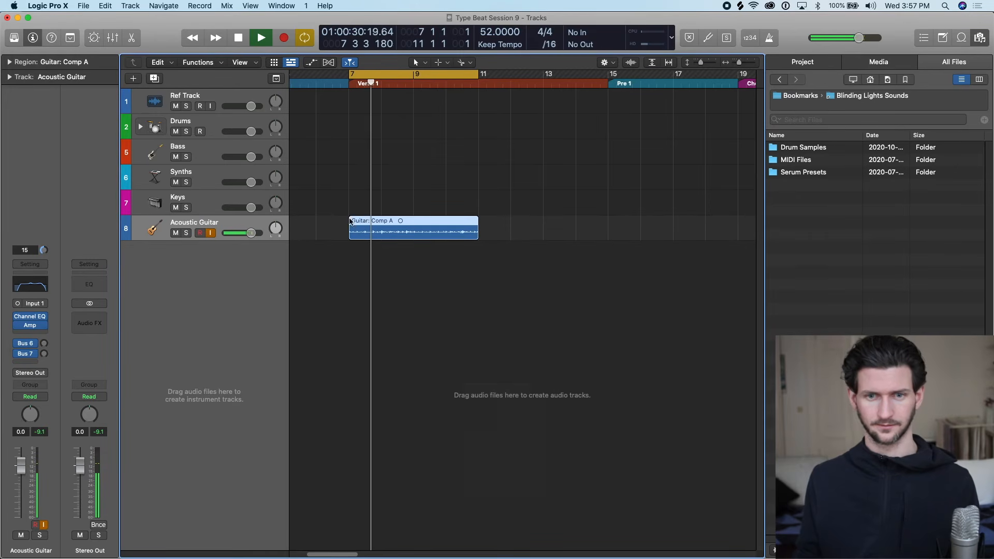
key("space")
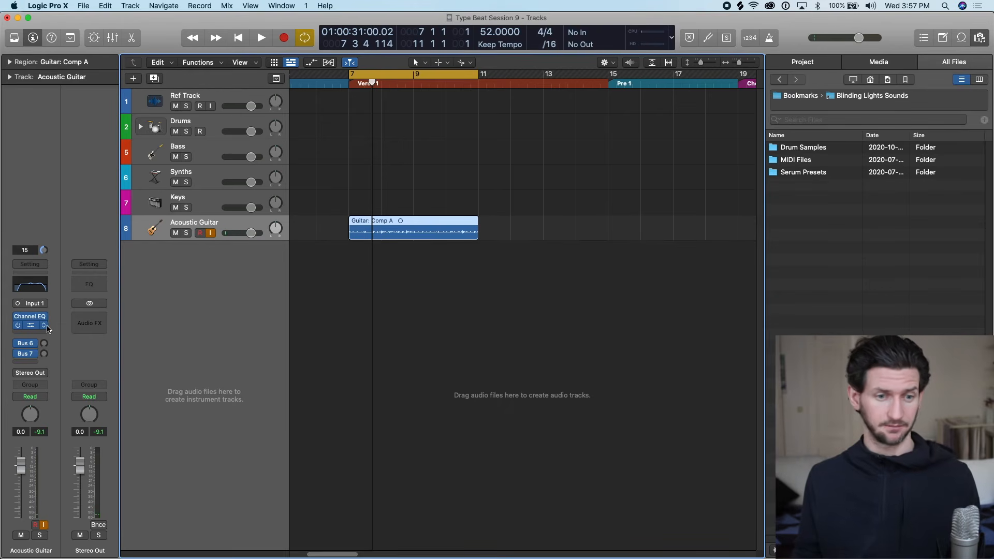
left_click(44, 326)
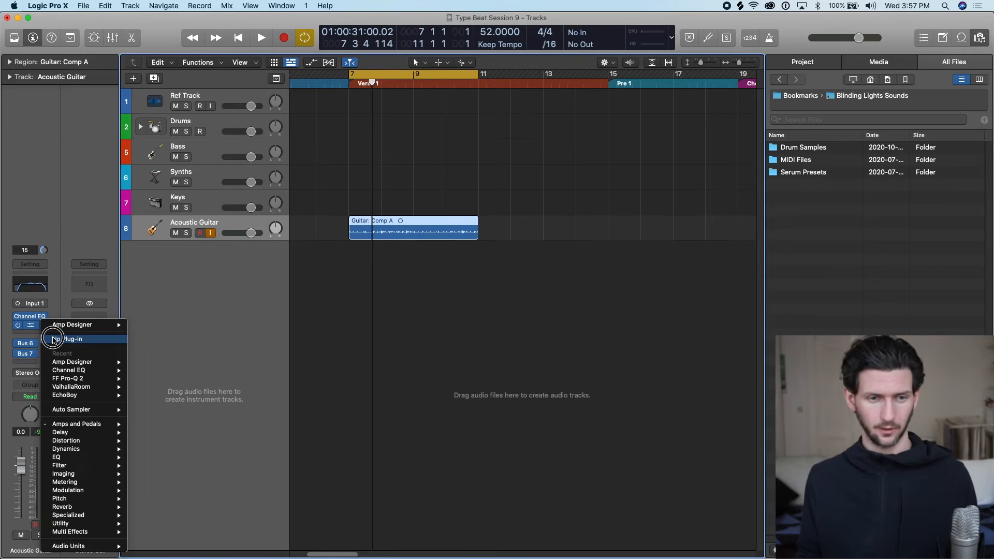
left_click(53, 339)
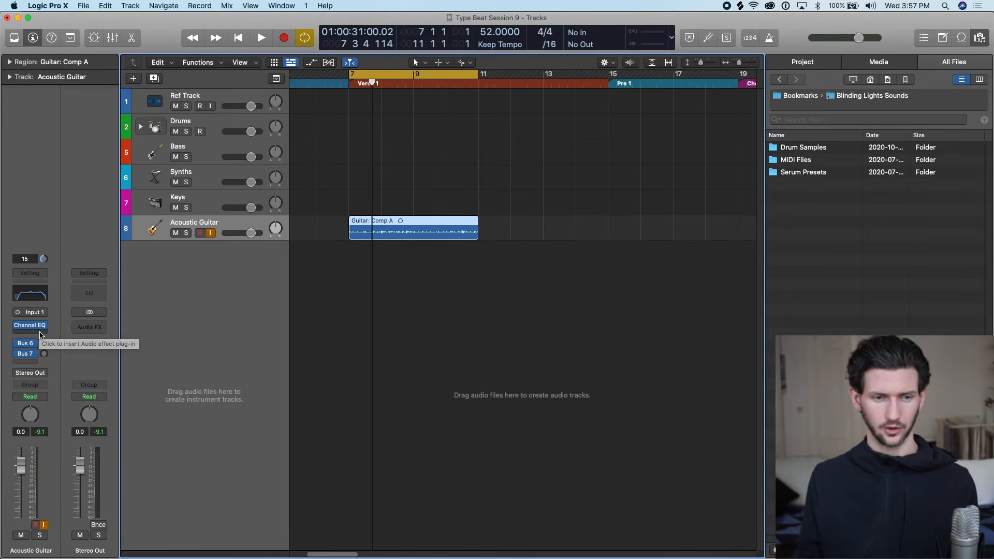
Insert a mono Compressor after the Channel EQ on the Acoustic Guitar track and reposition its window.
left_click(40, 335)
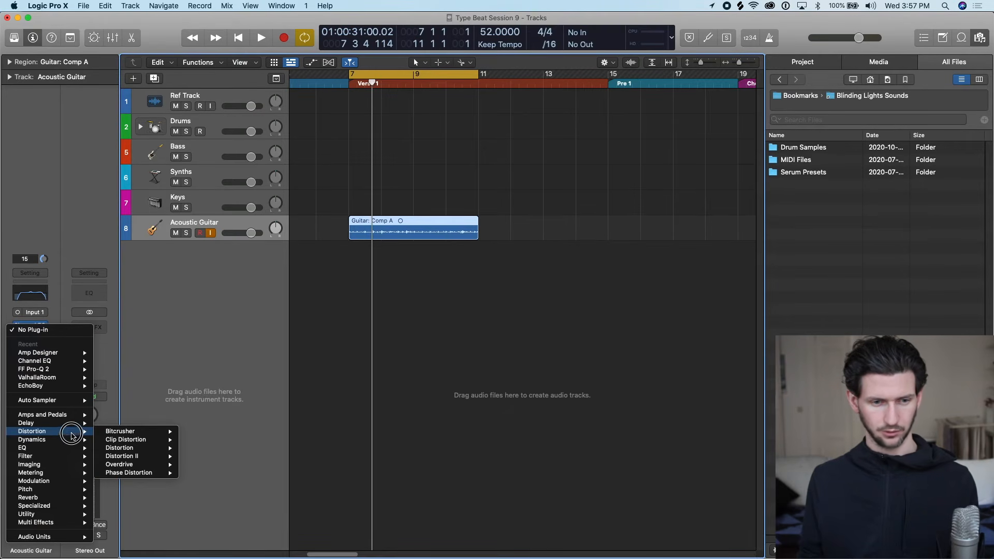
mouse_move(67, 439)
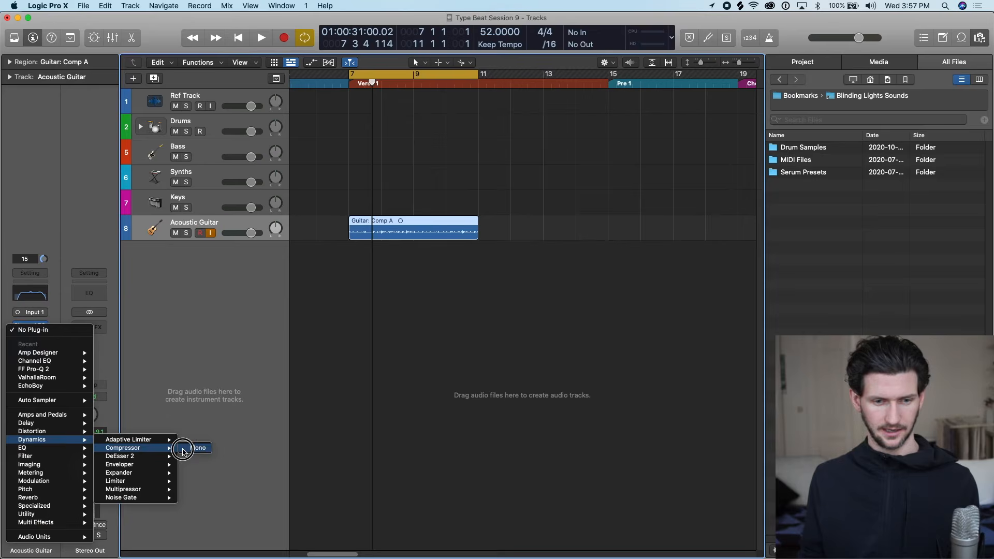
left_click(186, 449)
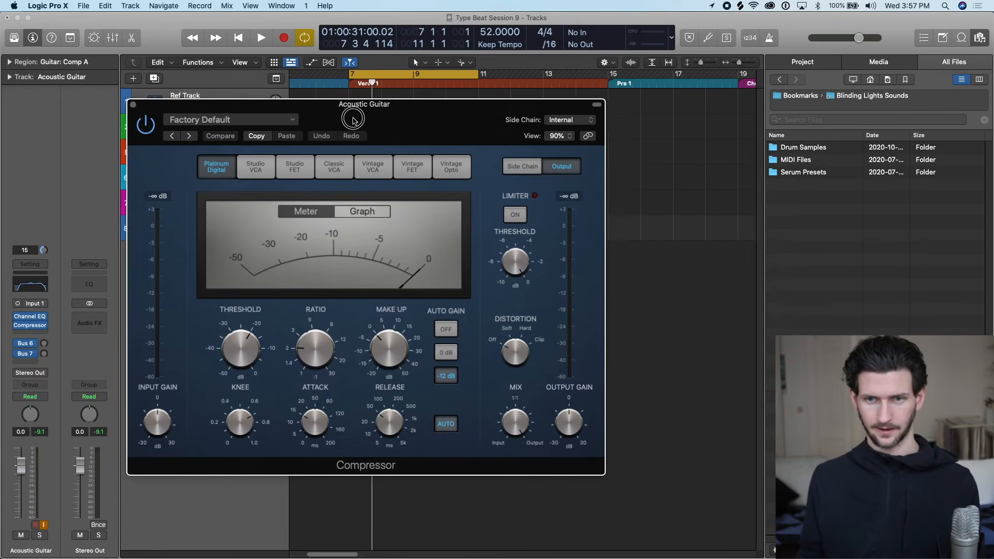
left_click_drag(352, 120, 343, 108)
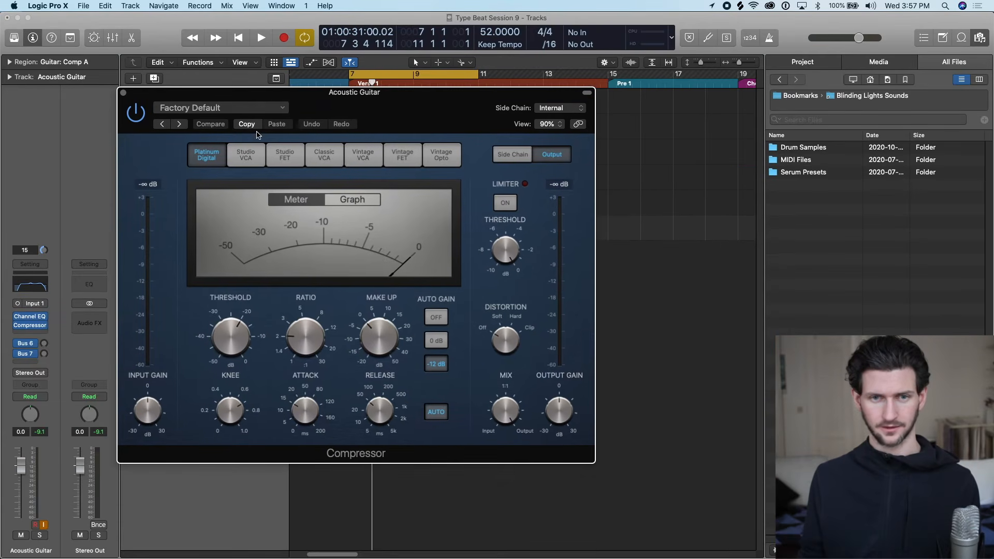
Load the Compressor's Acoustic Guitar preset from 03 Guitars, scale the plug-in window to 71% and move it clear of the guitar region.
left_click(283, 109)
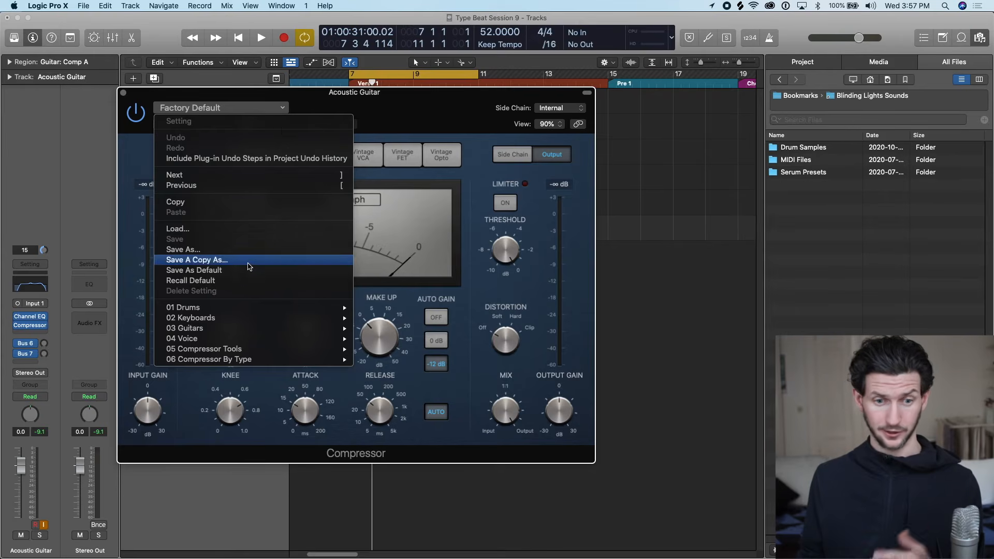
mouse_move(248, 331)
left_click(406, 301)
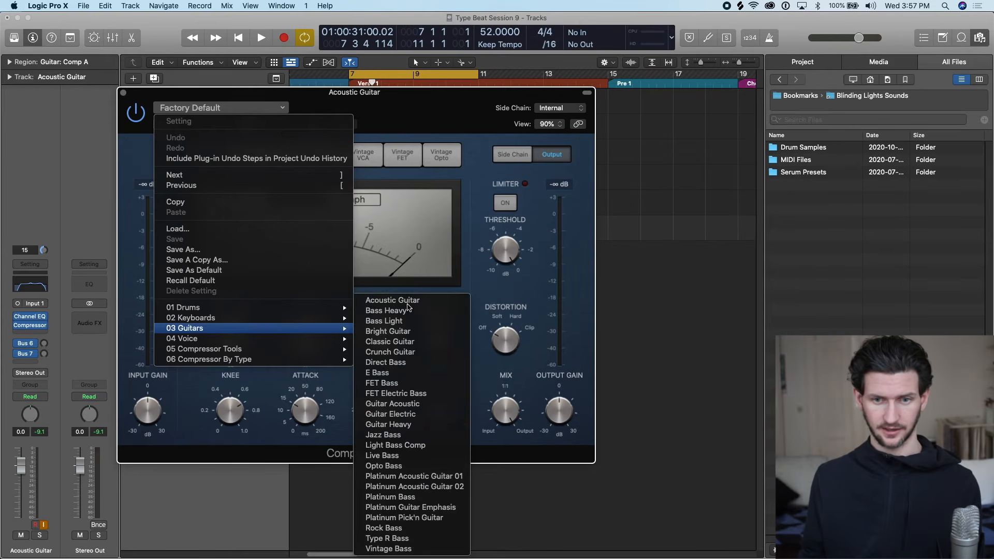
left_click_drag(421, 96, 424, 134)
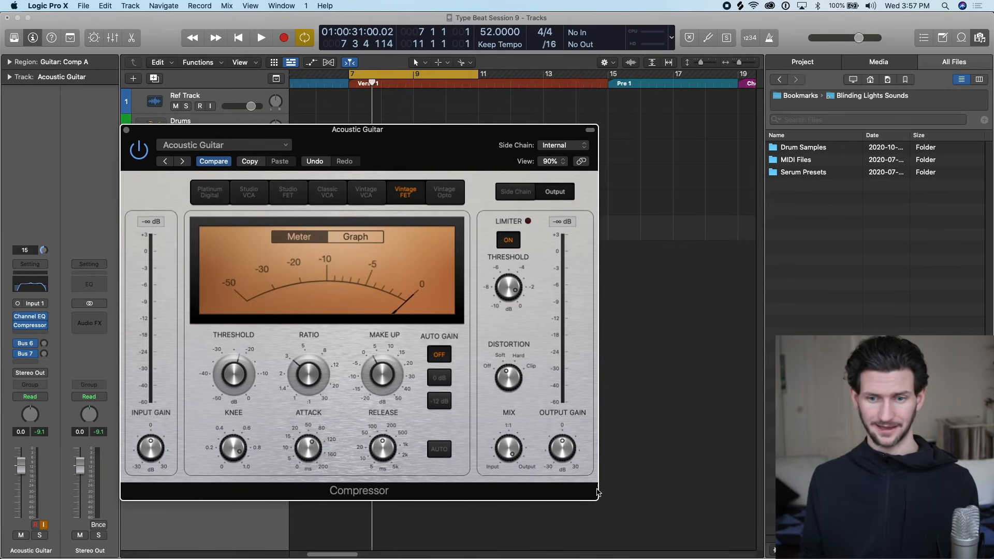
left_click_drag(596, 505, 499, 433)
left_click_drag(145, 177, 510, 125)
Play the guitar with the Compressor engaged and bypassed to compare the two sounds.
key("space")
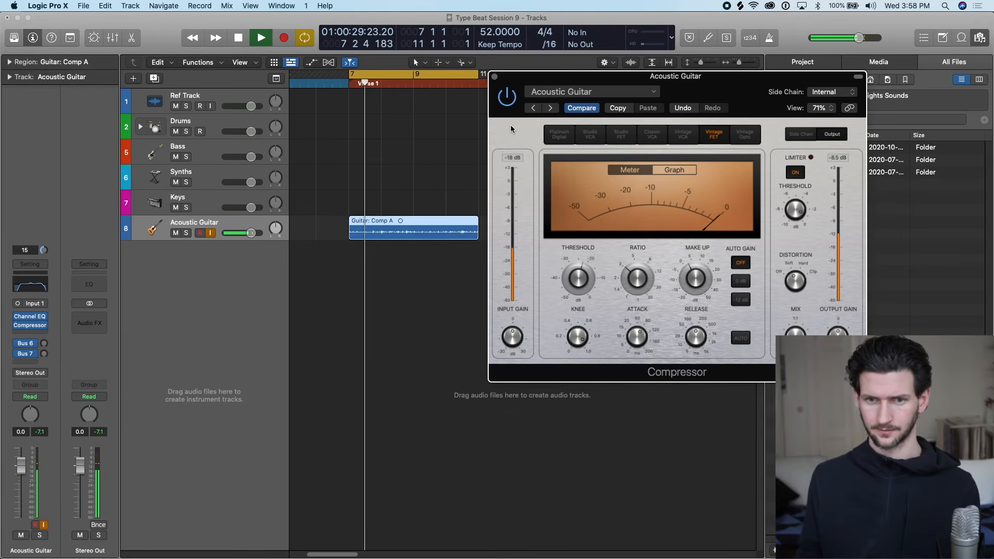
left_click(507, 102)
key("space")
key("space")
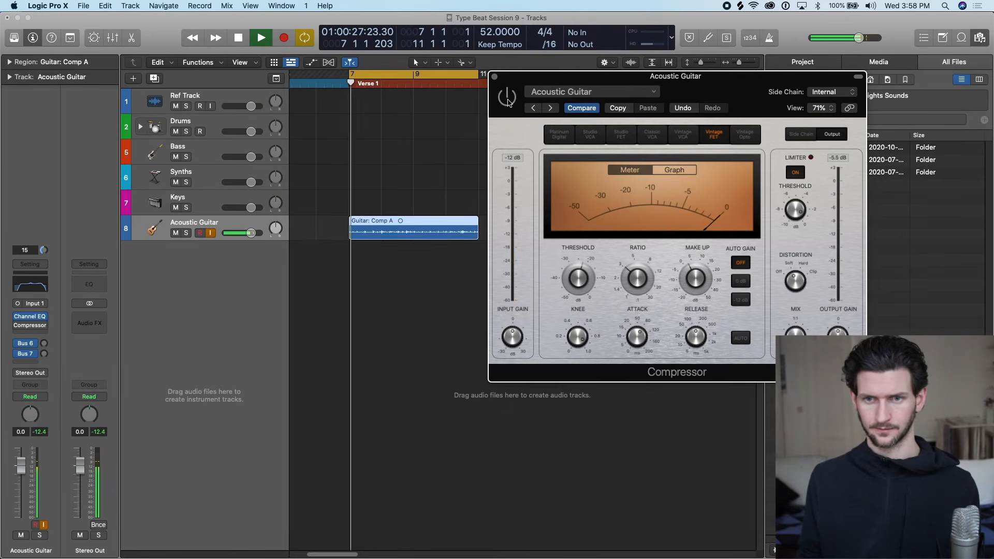
key("space")
left_click(508, 101)
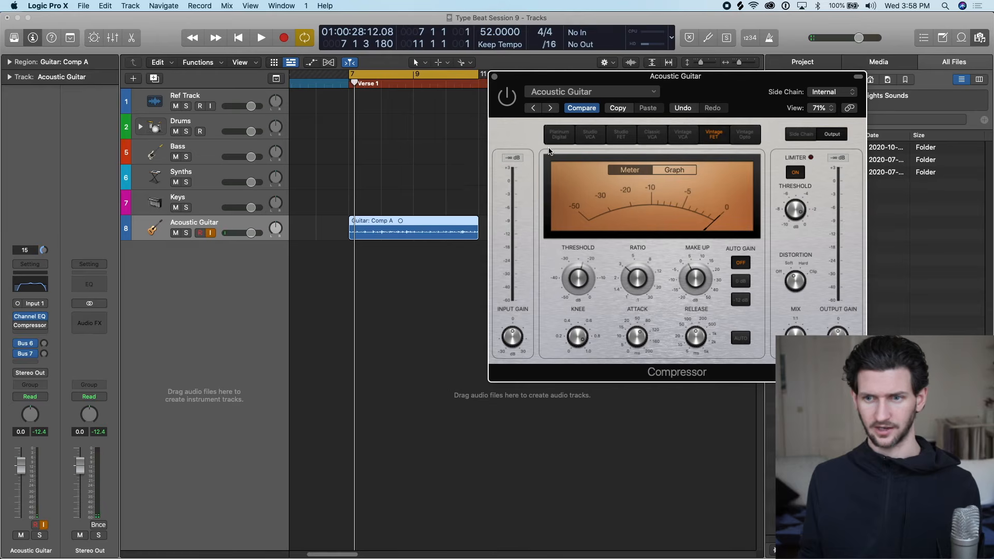
key("space")
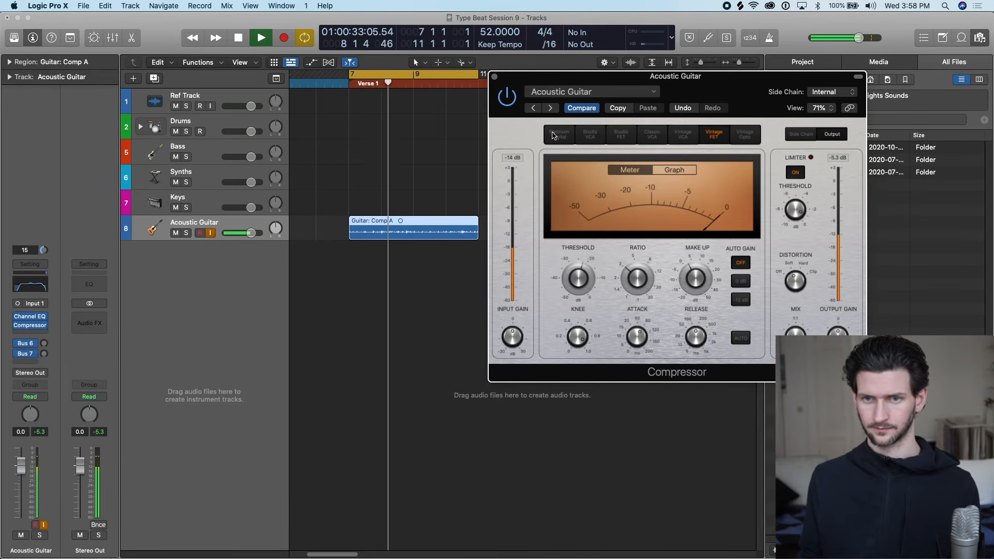
Set the Compressor's auto gain to 0 dB and audition the guitar.
left_click_drag(506, 82, 474, 98)
key("space")
left_click(475, 114)
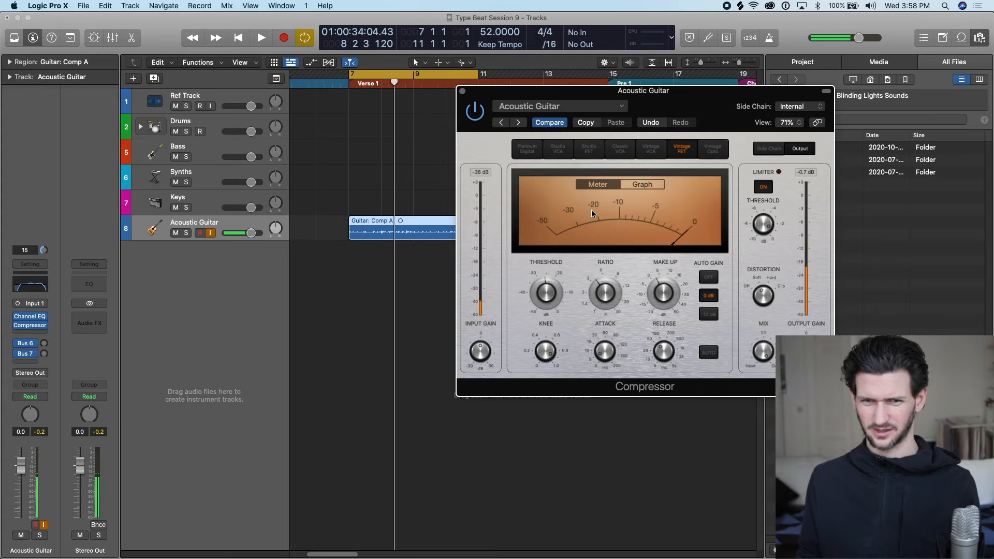
key("space")
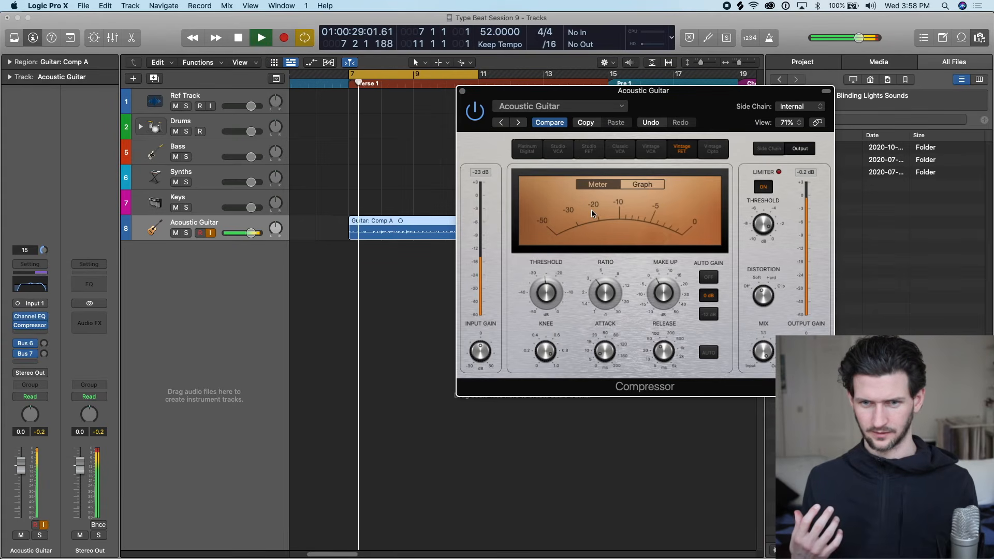
key("space")
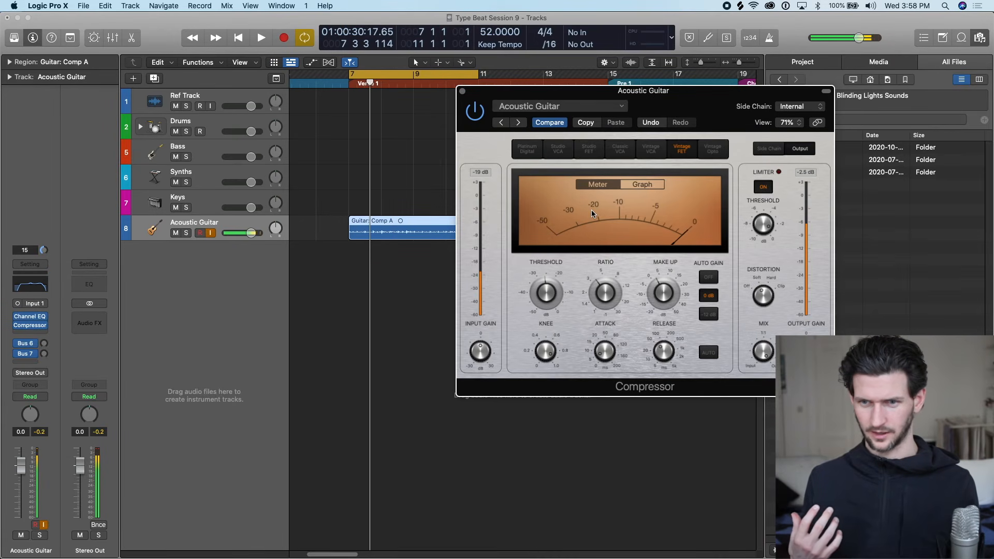
Set the Compressor's threshold to -19.0 dB, adjust its make-up gain and play the guitar back.
left_click_drag(546, 297, 550, 289)
left_click_drag(593, 286, 541, 290)
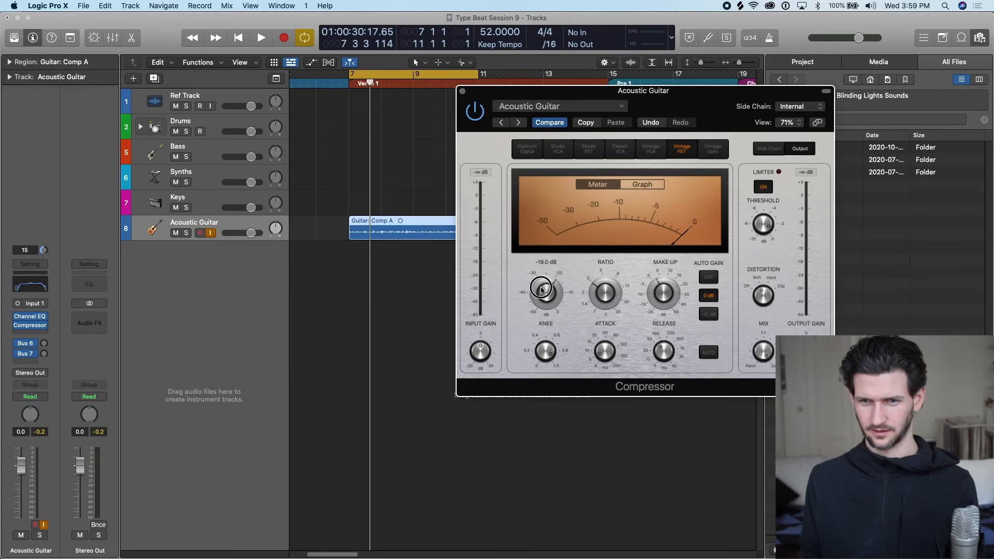
left_click(660, 290)
mouse_move(601, 350)
left_mouse_down()
mouse_move(604, 324)
mouse_move(601, 351)
mouse_move(655, 341)
left_mouse_up()
left_click_drag(664, 298, 661, 295)
key("space")
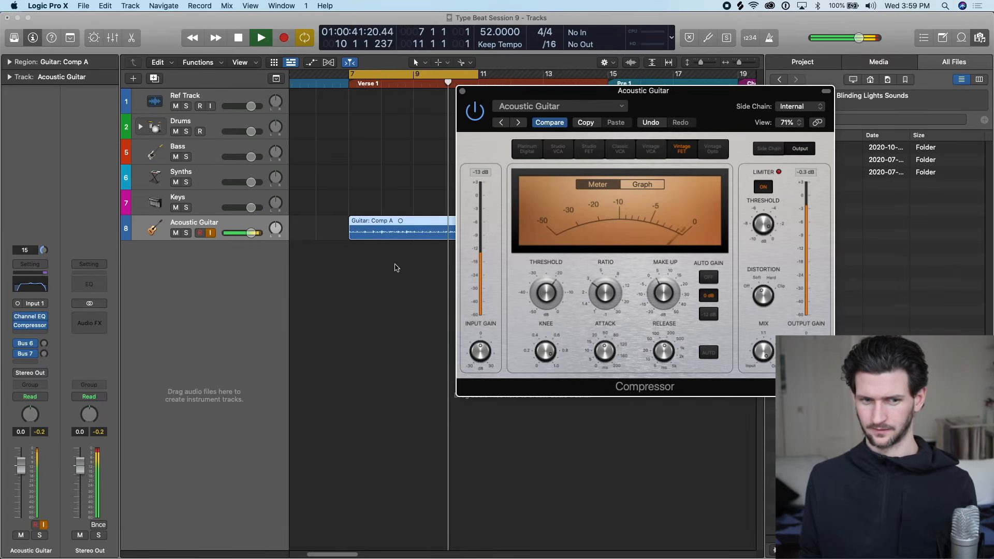
Reset the channel peak meters and replay the guitar to check the compressed output level.
key("space")
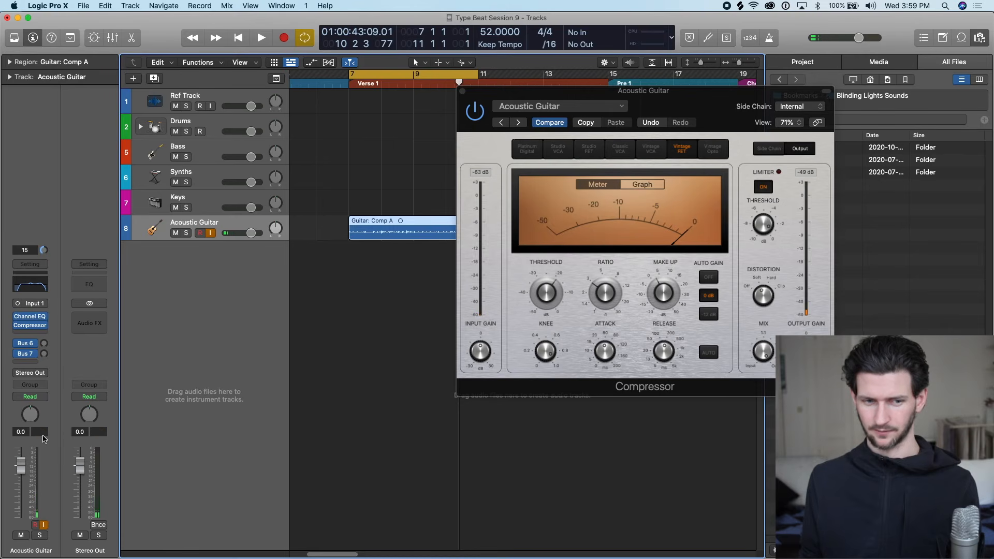
key("space")
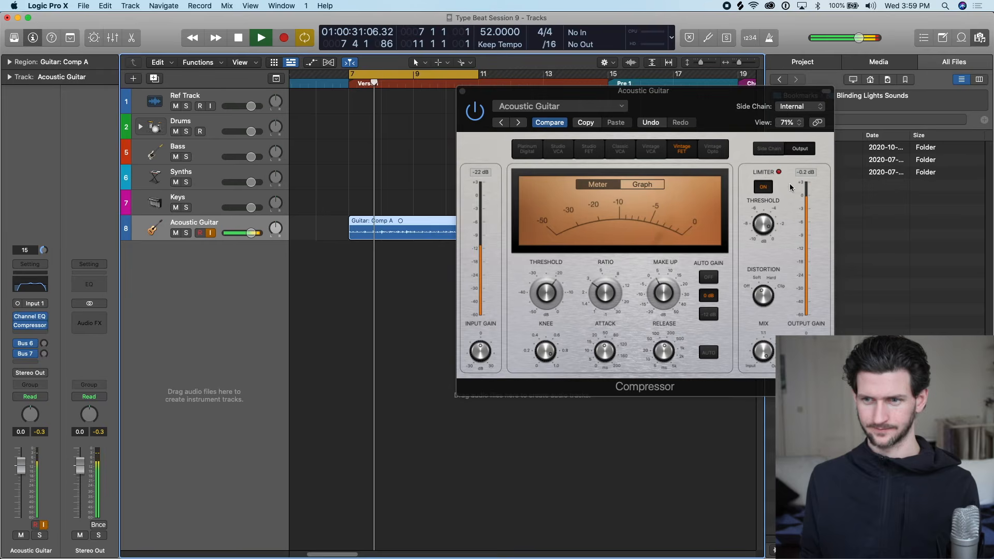
key("space")
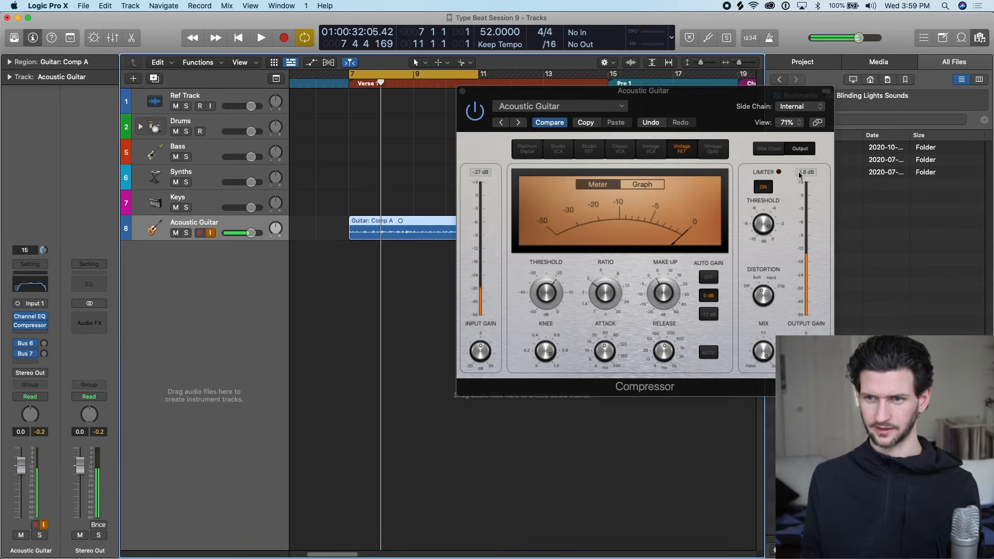
left_click(805, 176)
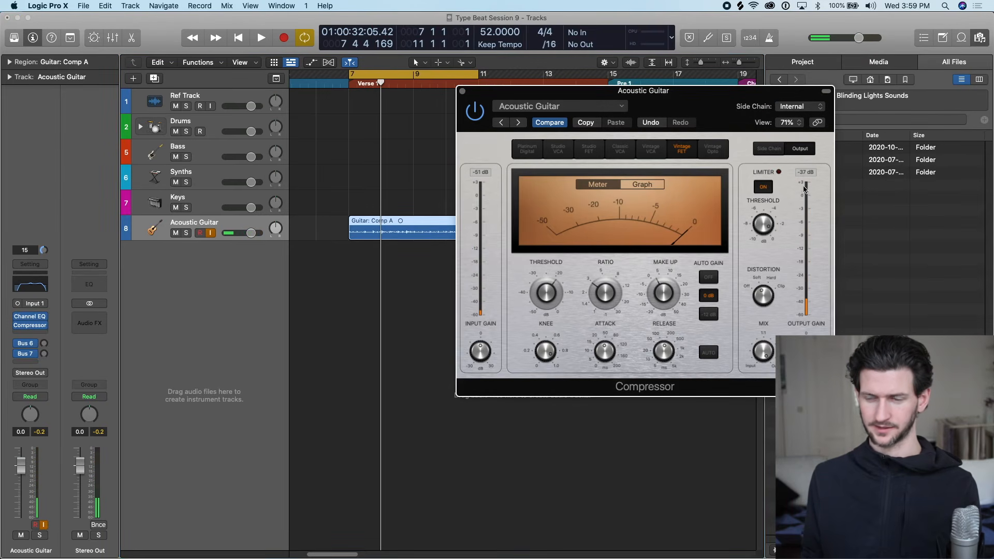
During playback, set the Compressor's make-up gain to 2.5 dB, adjust its ratio and set the threshold to -15.5 dB.
key("space")
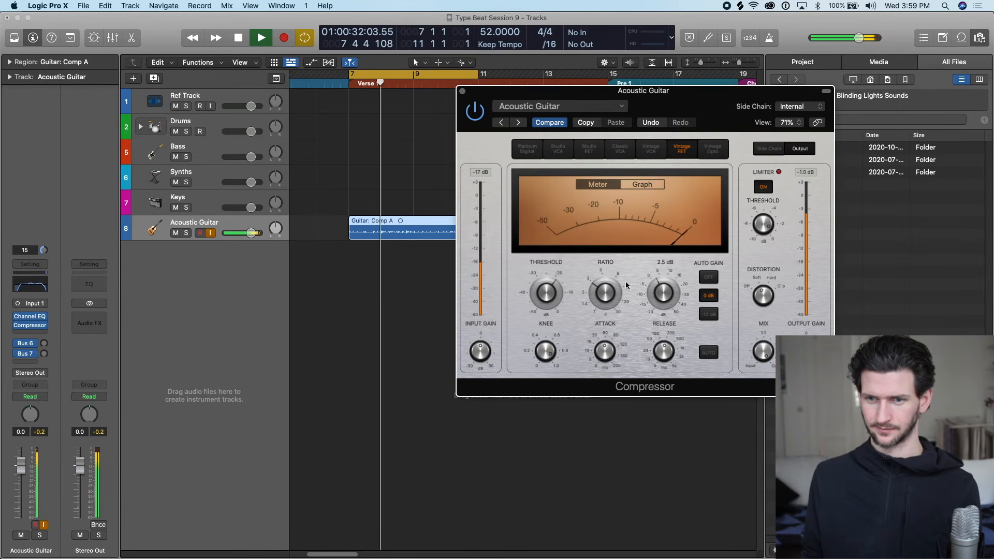
left_click_drag(595, 289, 598, 294)
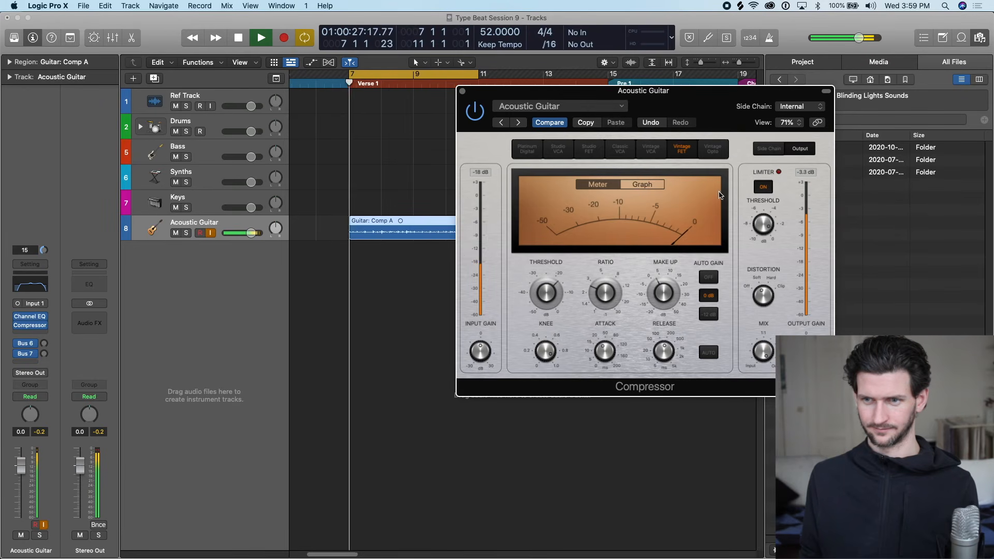
left_click_drag(550, 294, 549, 288)
left_click_drag(664, 291, 660, 365)
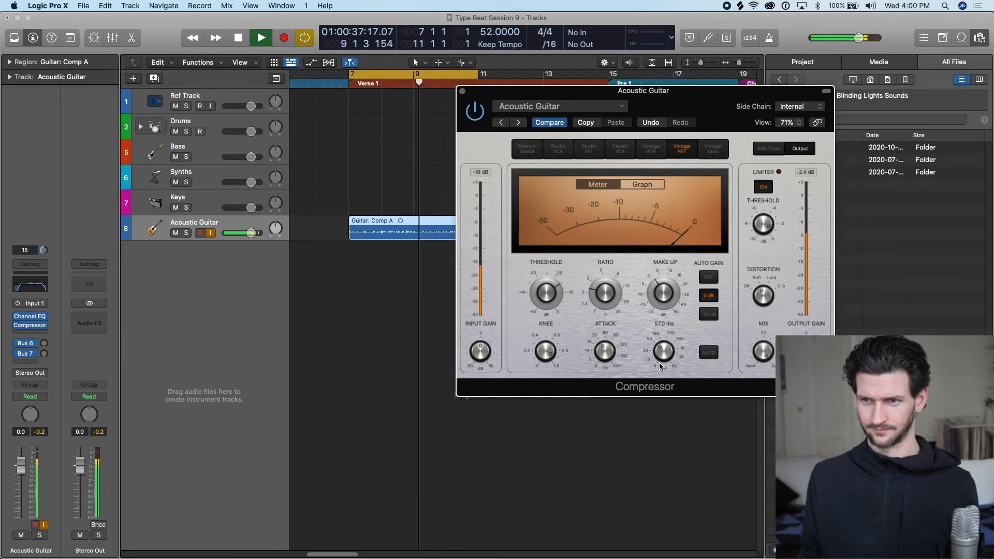
key("space")
Reset the Acoustic Guitar peak meter, set the track's fader to -0.2 dB and close the Compressor window.
mouse_move(546, 263)
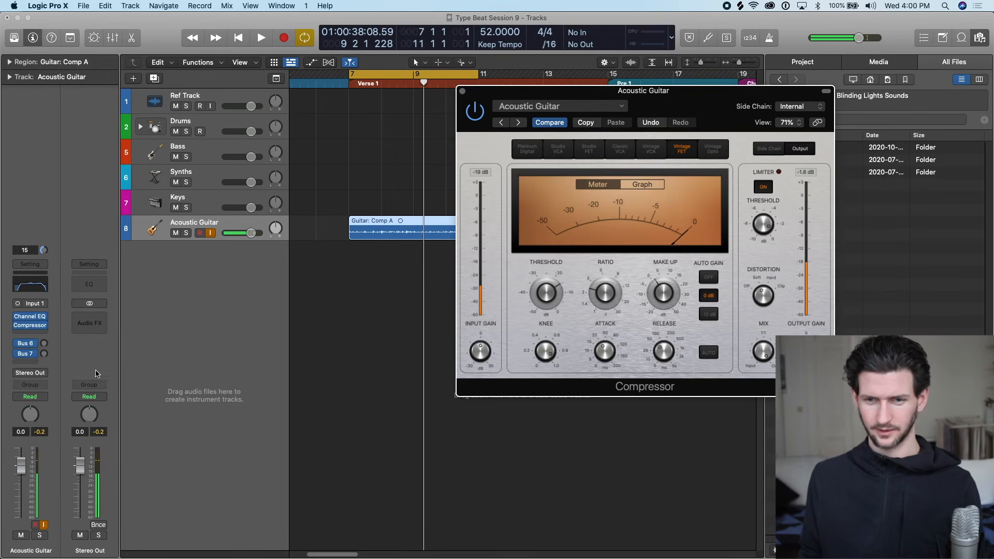
left_click(40, 433)
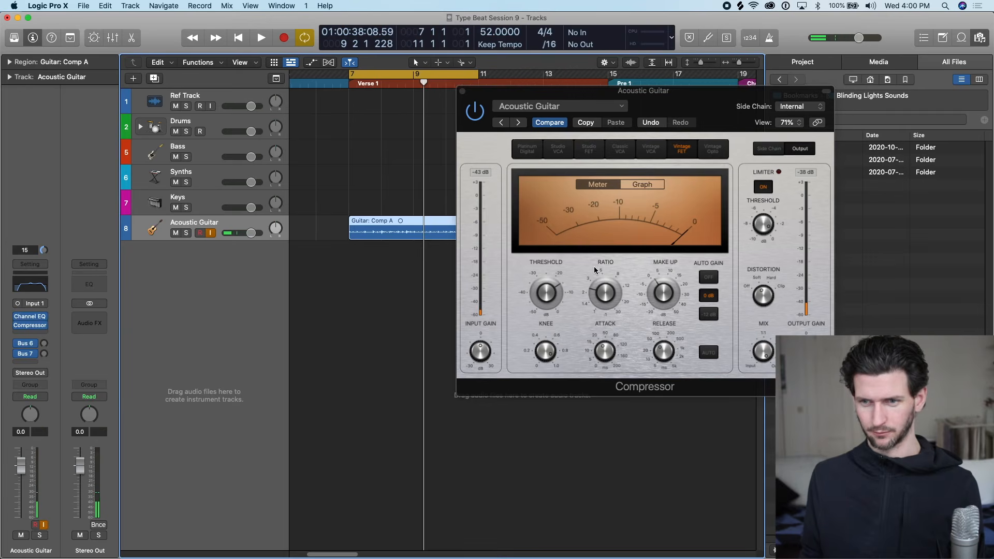
mouse_move(587, 297)
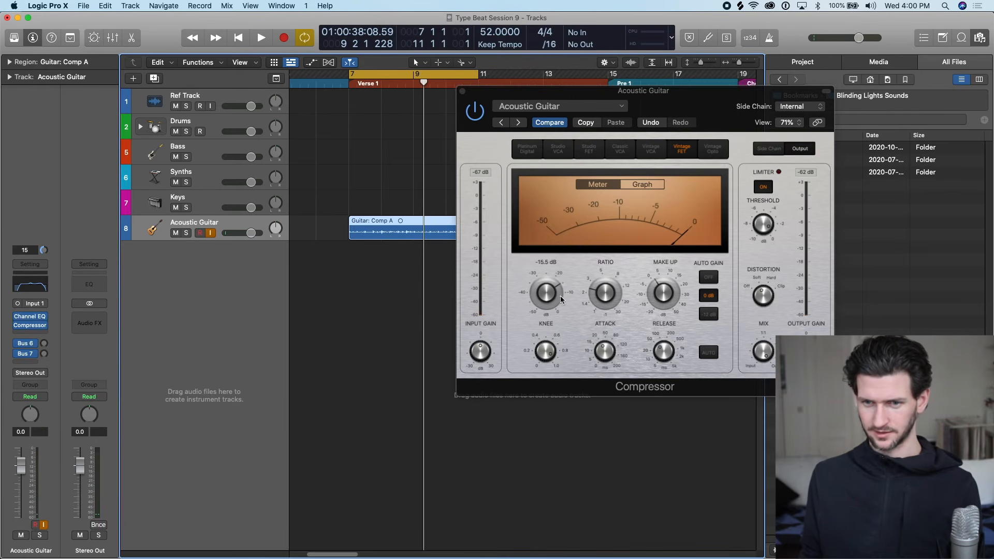
mouse_move(680, 303)
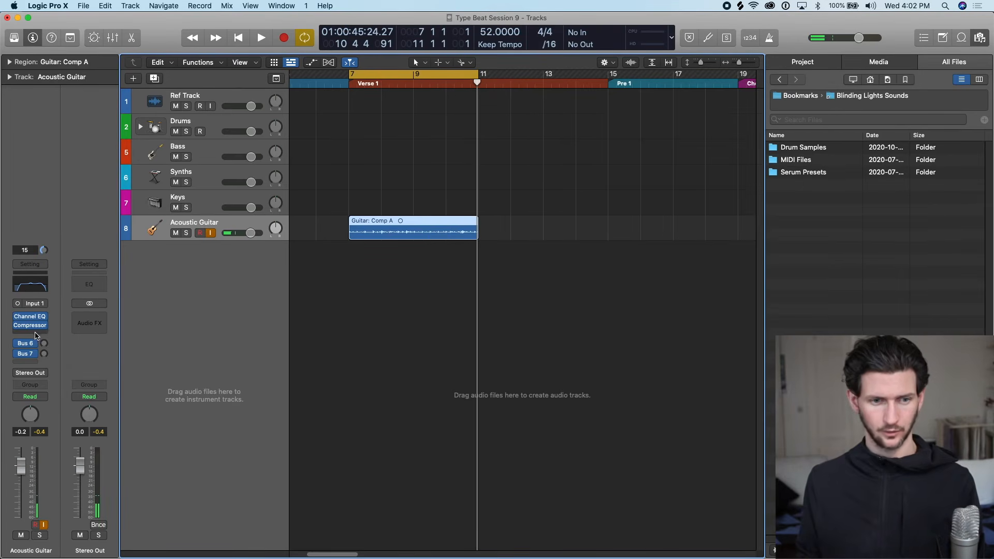
Add a send from the Acoustic Guitar track to Bus 2.
left_click(31, 362)
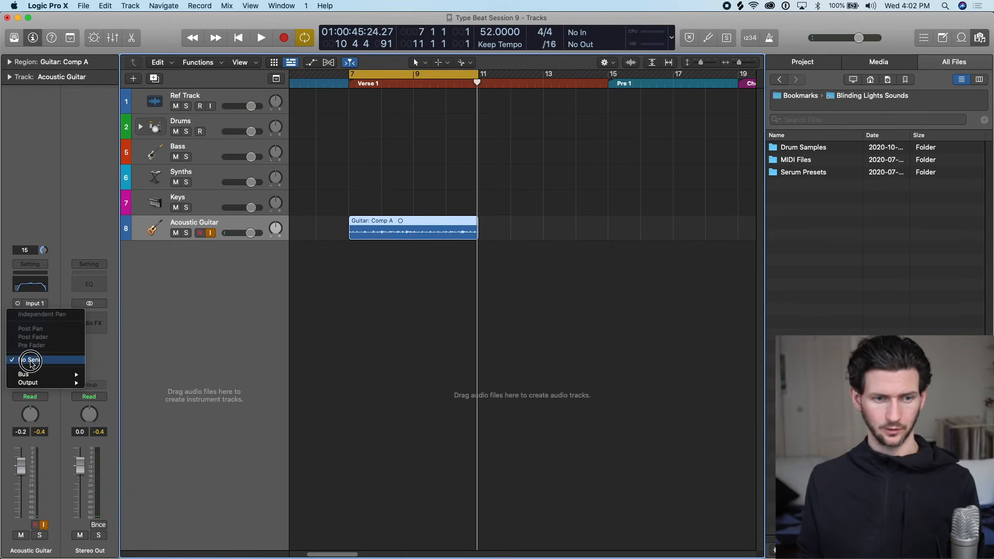
mouse_move(31, 375)
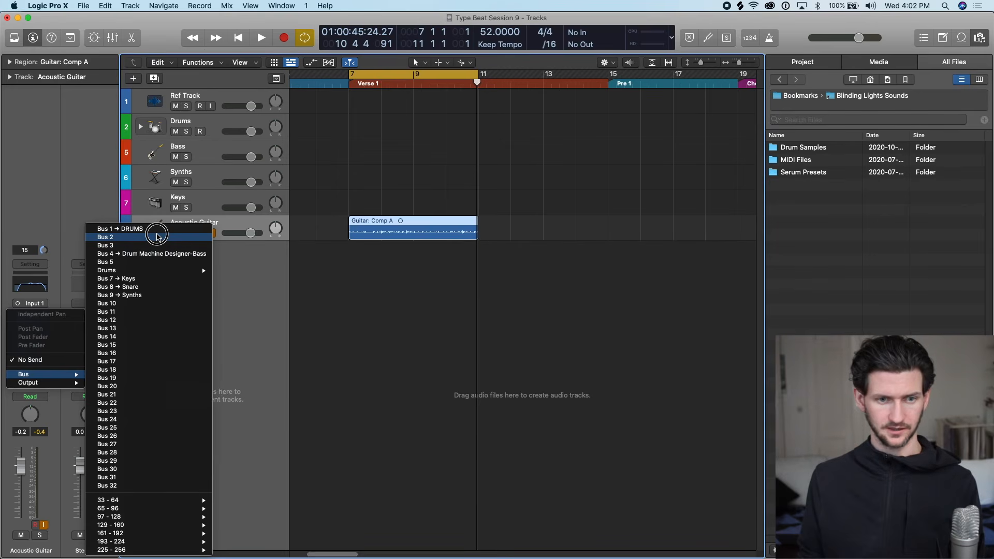
left_click(157, 236)
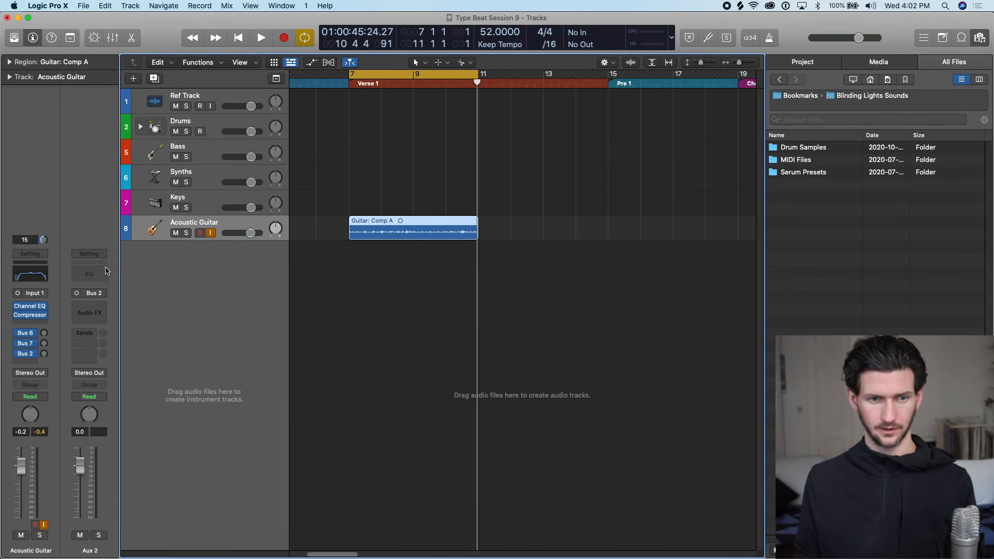
Insert a Mono->Stereo Space Designer reverb on Aux 2 and reposition its window.
left_click(89, 313)
mouse_move(134, 337)
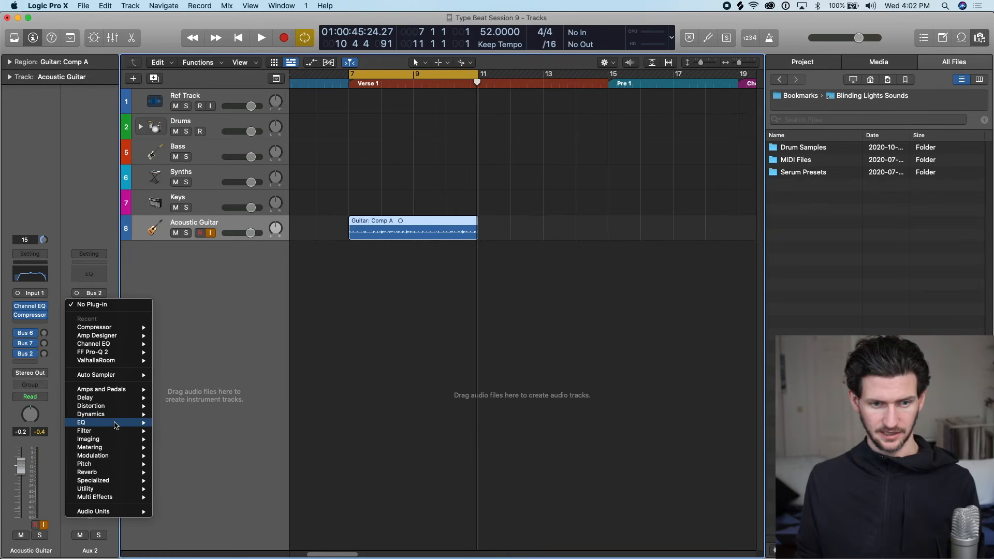
mouse_move(105, 473)
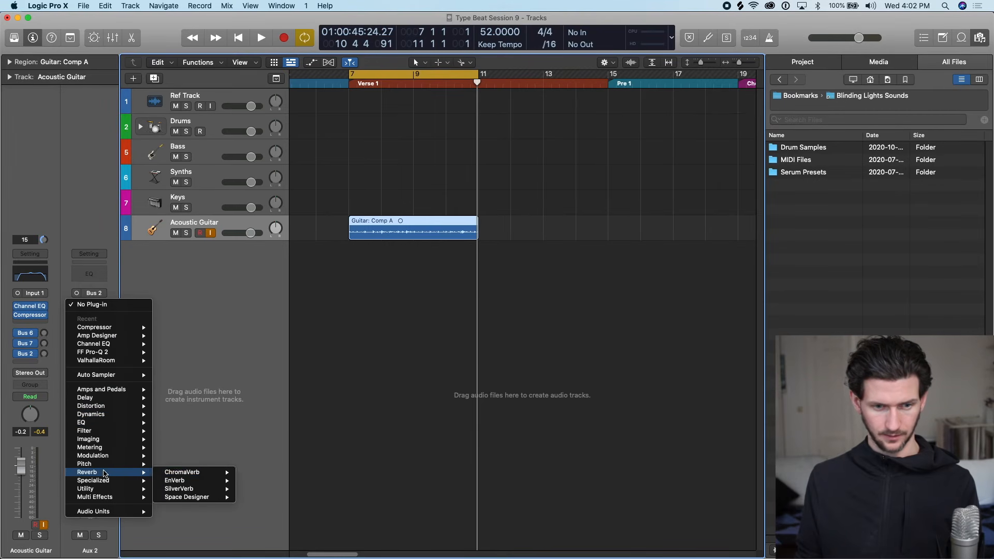
mouse_move(215, 497)
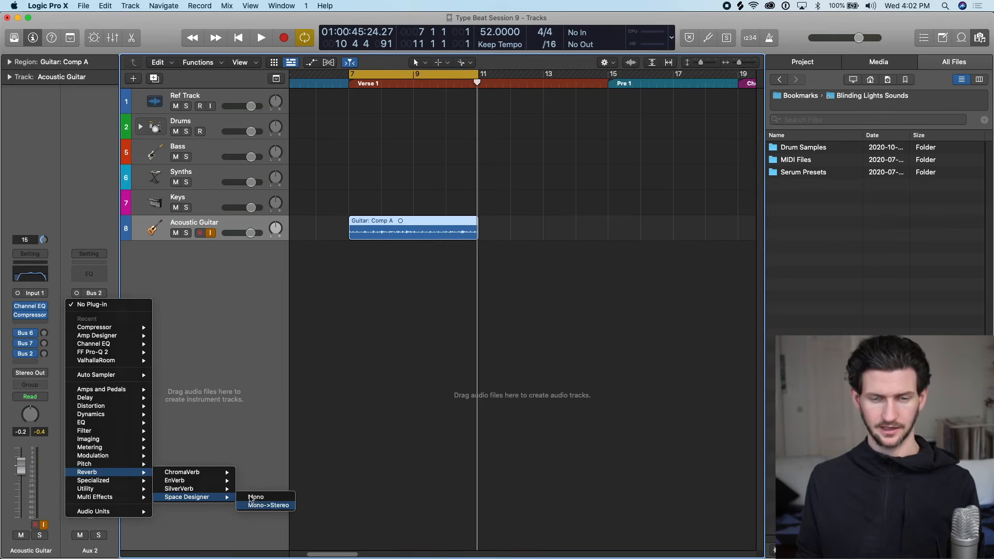
left_click(253, 498)
left_click_drag(559, 161, 446, 105)
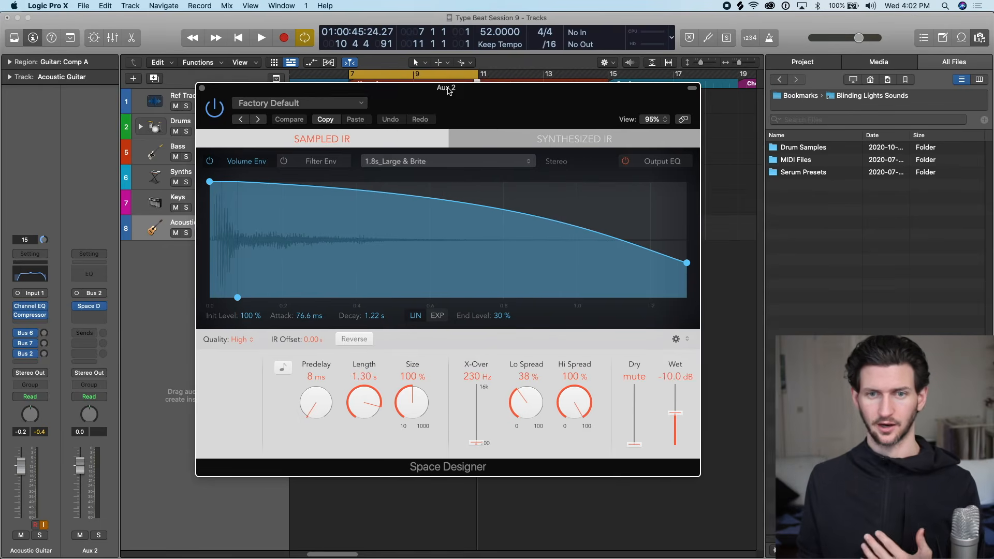
Load the 2.6s Hansa Studio preset from the medium room spaces in Space Designer and move its window clear of the track headers.
left_click(357, 103)
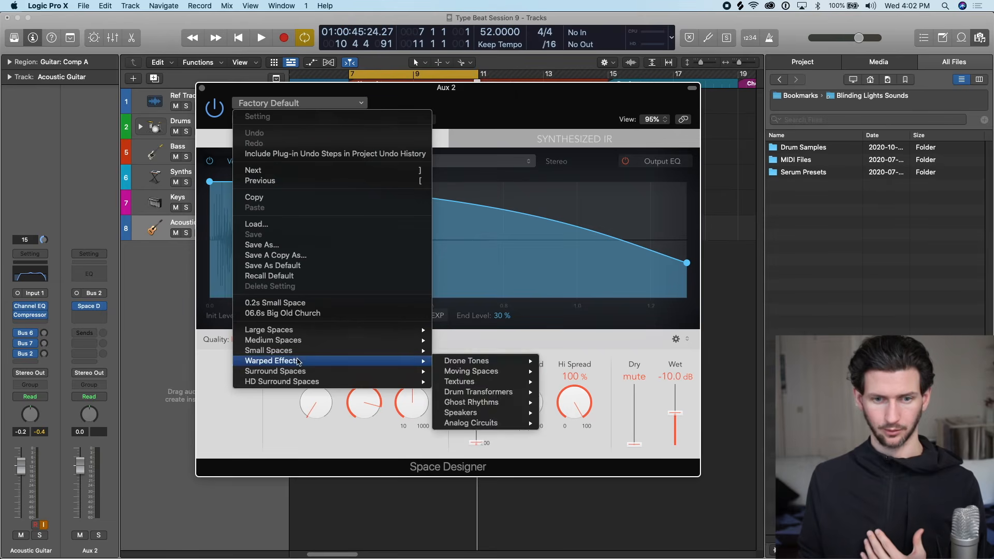
mouse_move(423, 343)
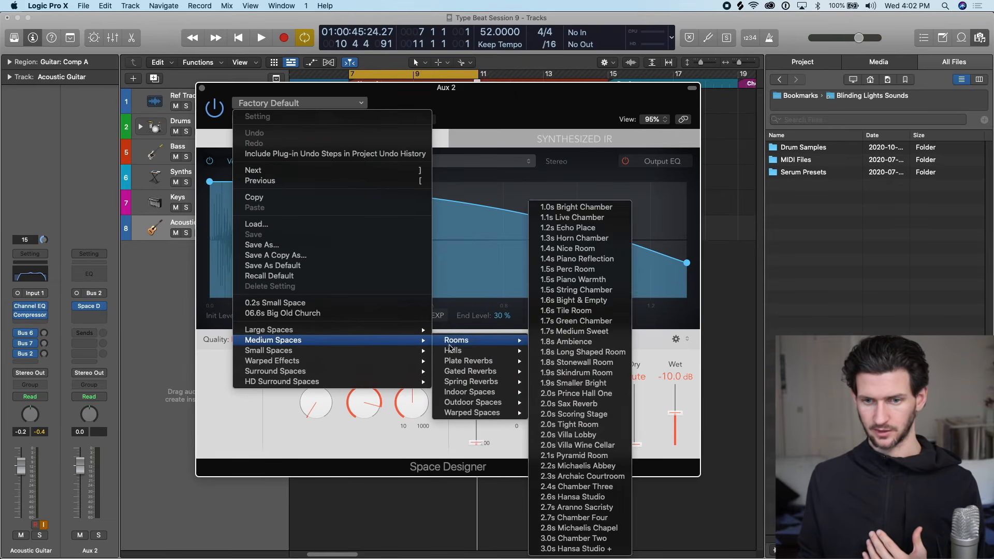
mouse_move(466, 340)
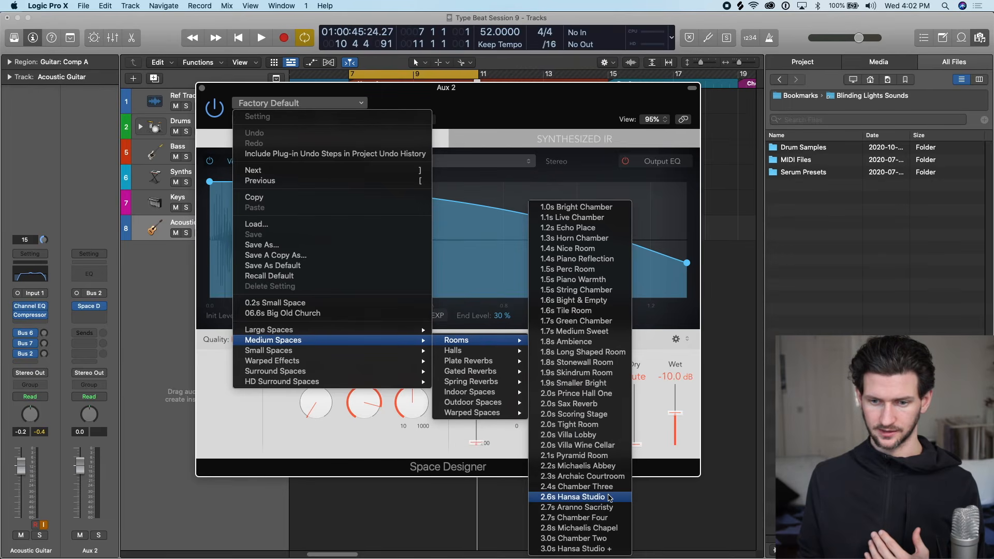
left_click(606, 496)
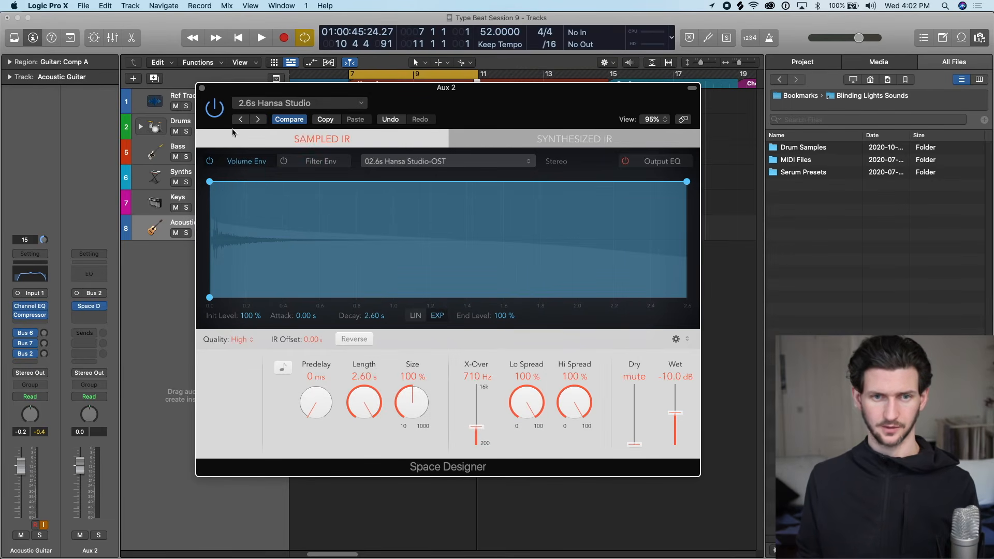
left_click_drag(272, 92, 348, 99)
Raise the Acoustic Guitar track's Bus 2 send level, audition the reverb during playback and lower the send again.
left_click_drag(46, 354, 55, 275)
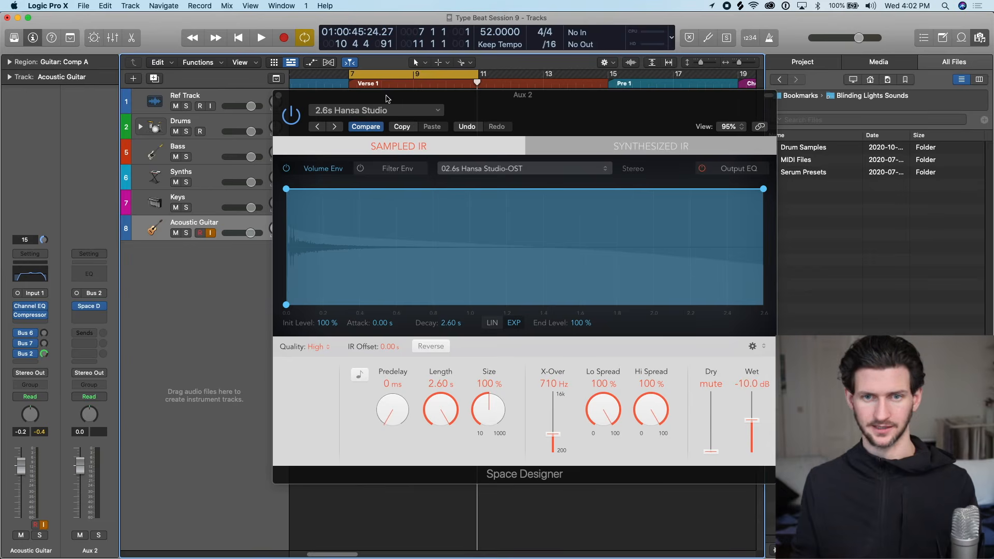
key("space")
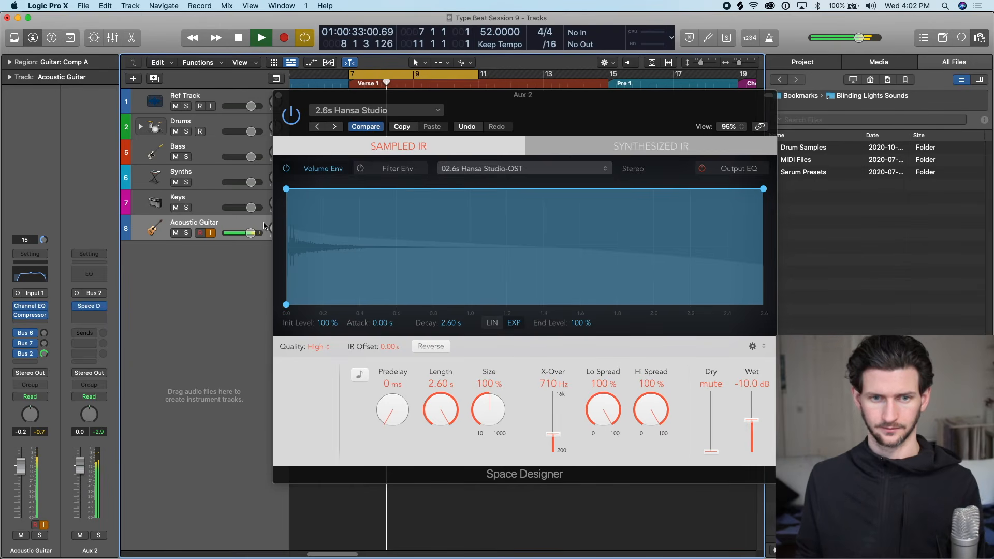
left_click(44, 356)
left_click_drag(44, 360, 54, 417)
key("space")
Switch Space Designer to the 2.7s Aranno Sacristy preset, fine-tune the Bus 2 send during playback and close the reverb window.
left_click(334, 127)
key("space")
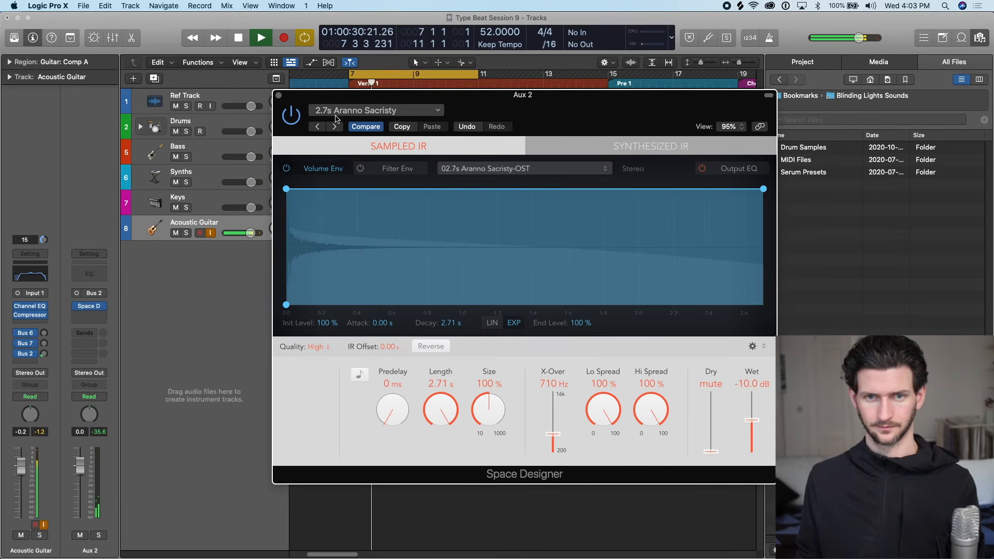
left_click_drag(44, 353, 45, 360)
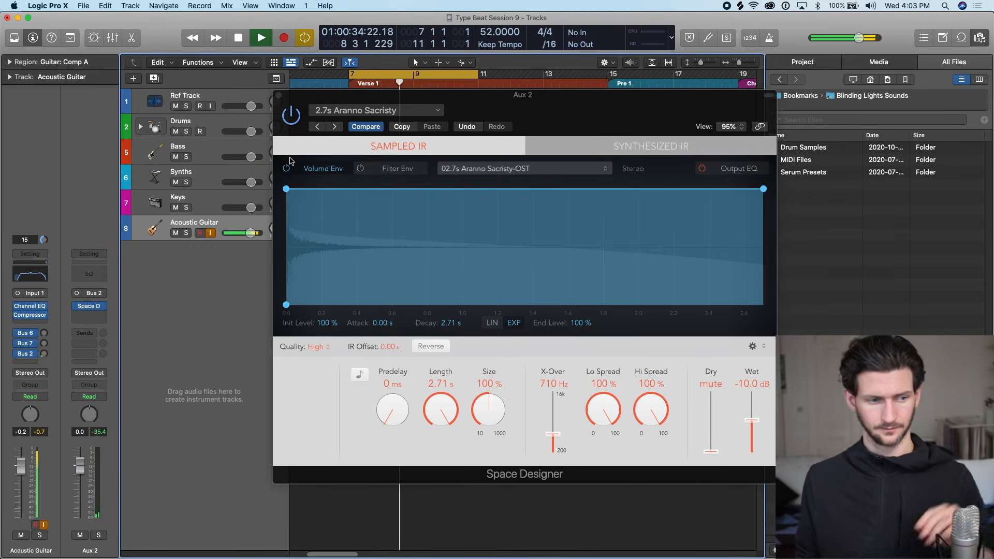
key("space")
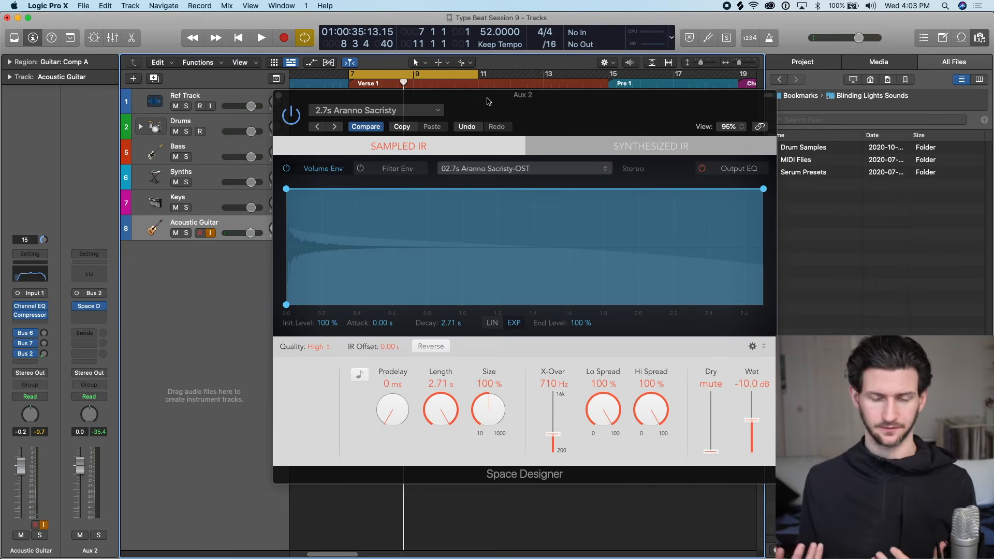
left_click_drag(475, 99, 505, 102)
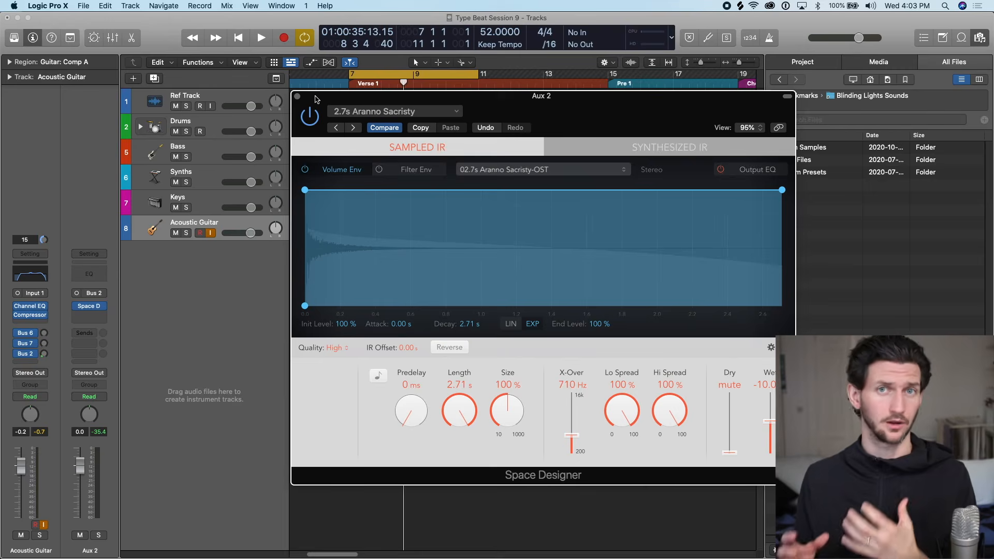
left_click(297, 96)
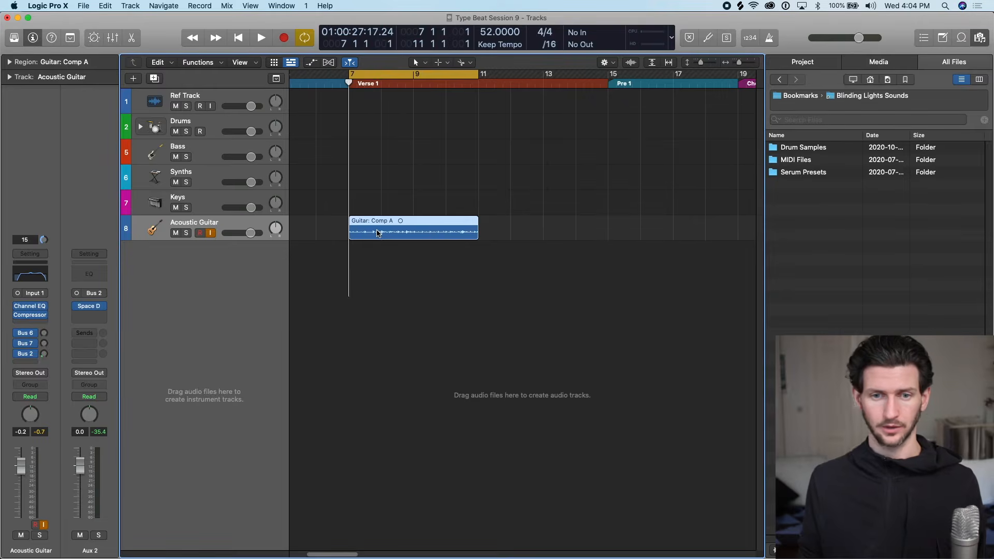
Open the Guitar: Comp A region in the audio track editor, enlarge the editor and place the playhead just before bar 7.
key("e")
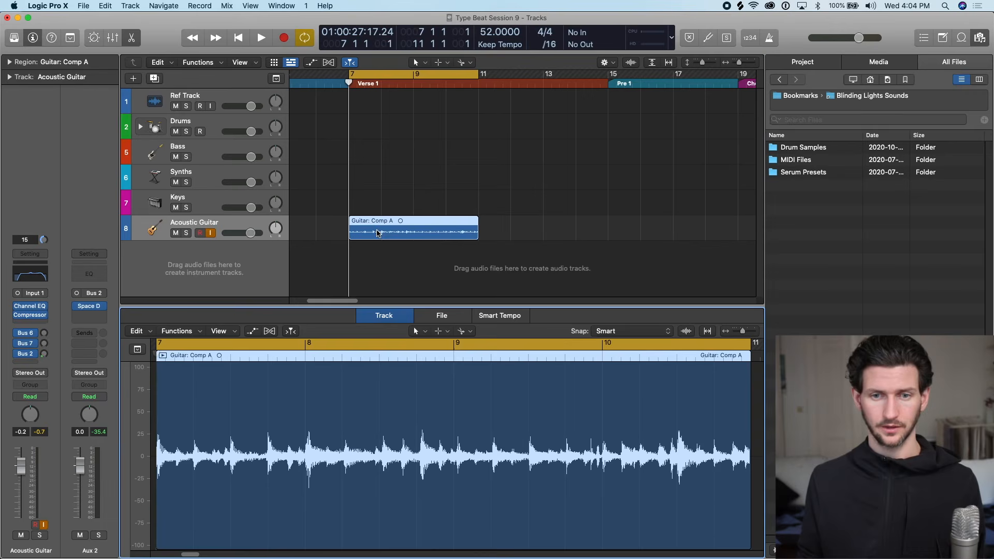
left_click_drag(343, 306, 326, 241)
left_click(305, 289)
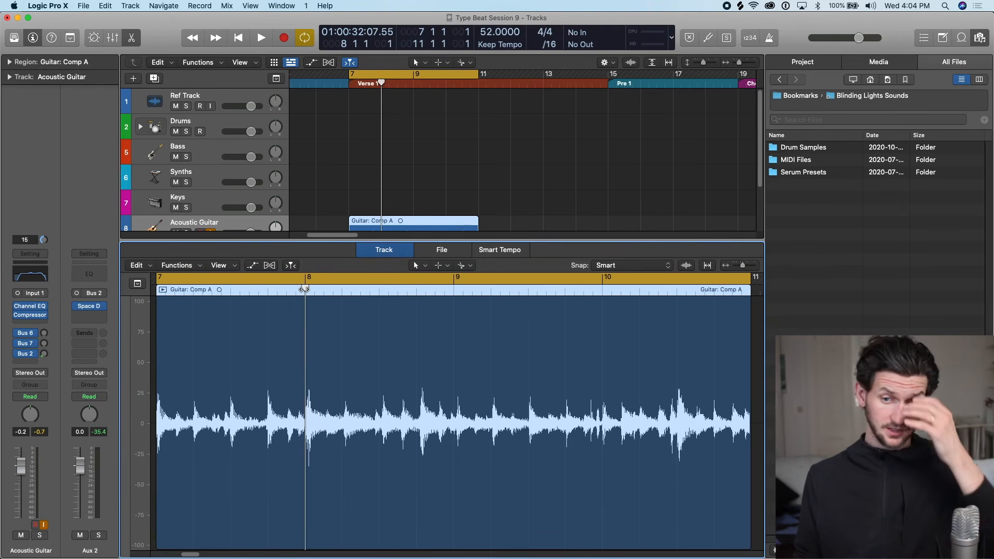
left_click_drag(304, 288, 454, 283)
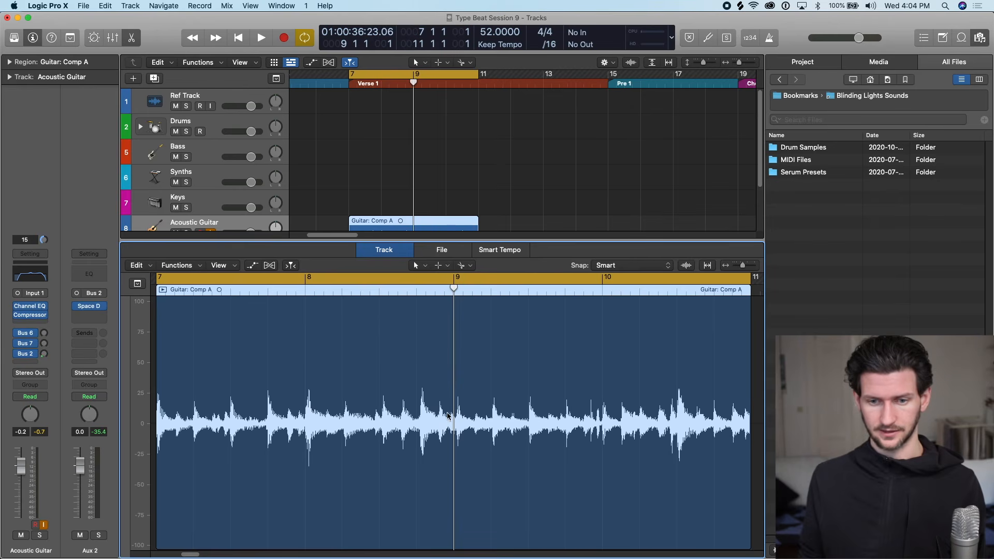
left_click(305, 288)
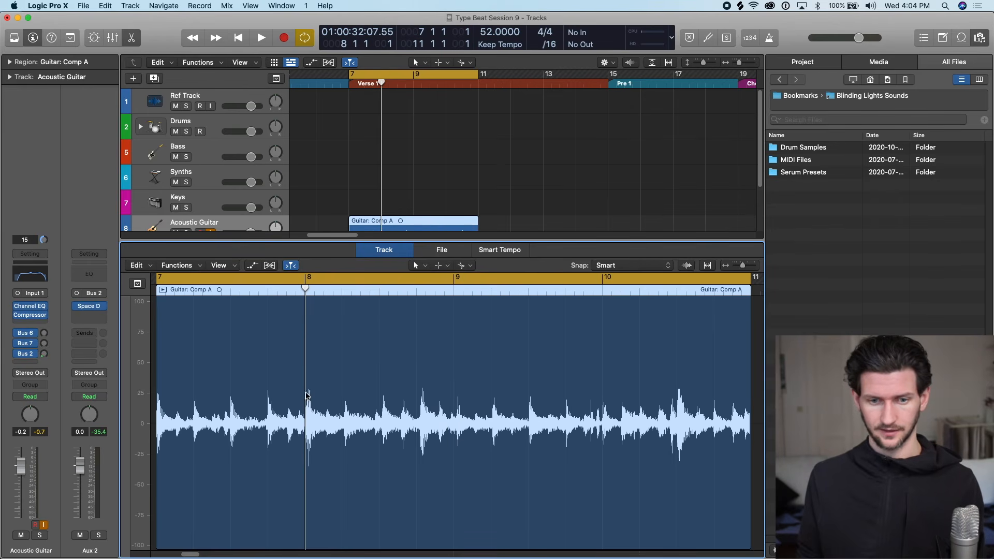
left_click_drag(312, 288, 251, 300)
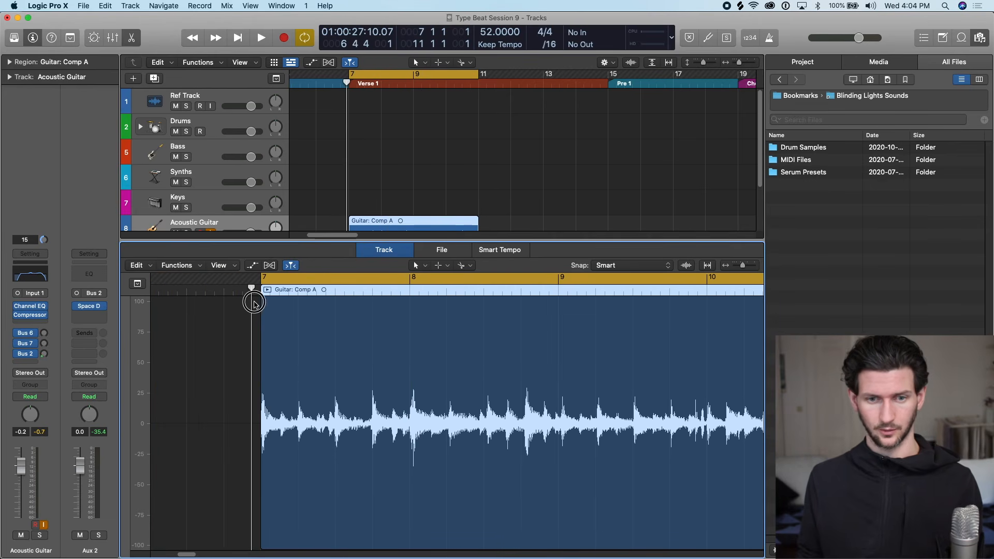
Turn on Flex for the Acoustic Guitar track and make more room for the editor by enlarging it and hiding the browser.
left_click(273, 265)
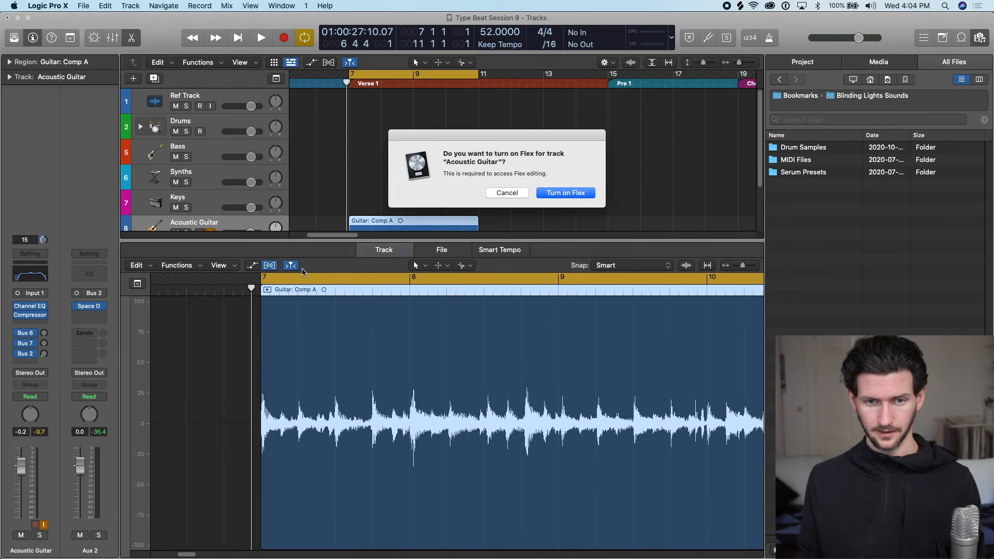
left_click(565, 194)
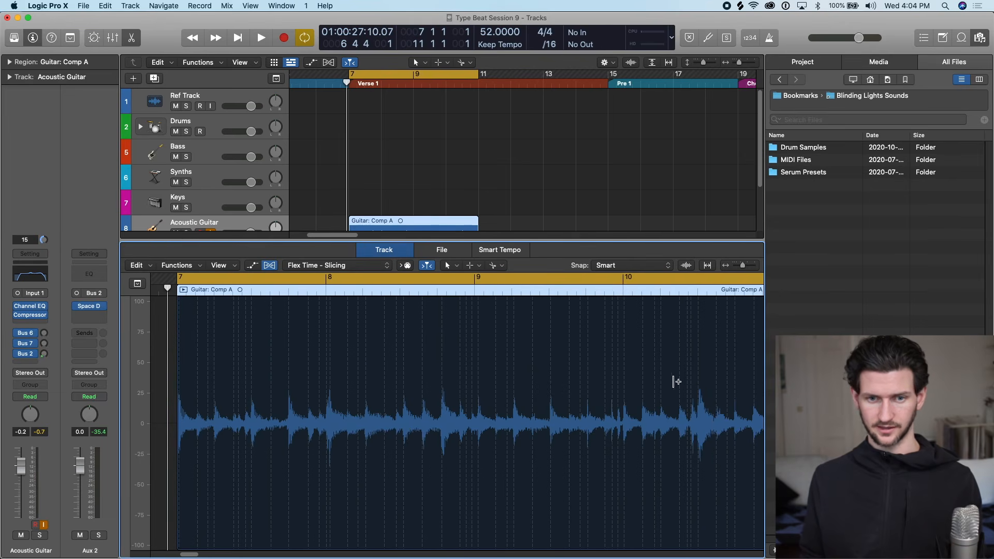
left_click_drag(282, 238, 282, 181)
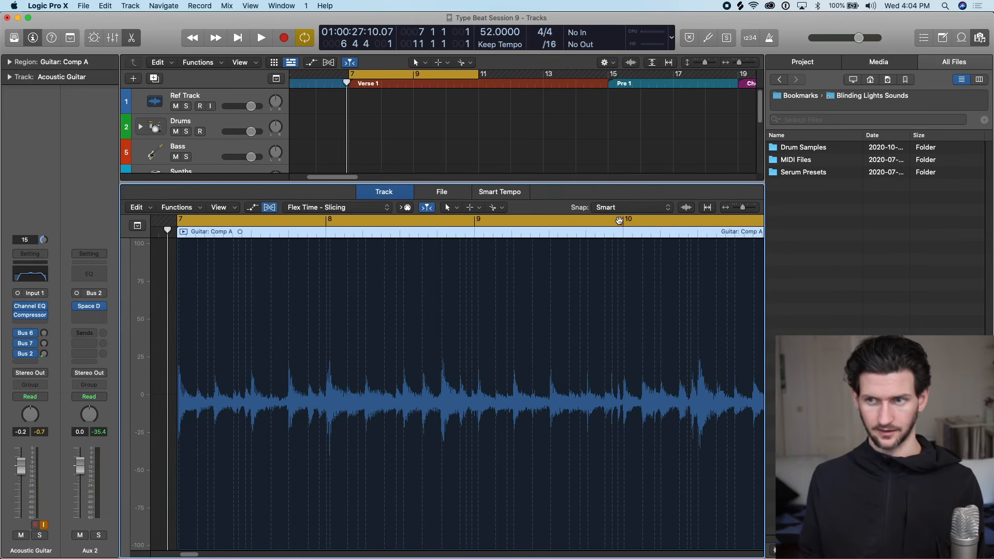
left_click(979, 38)
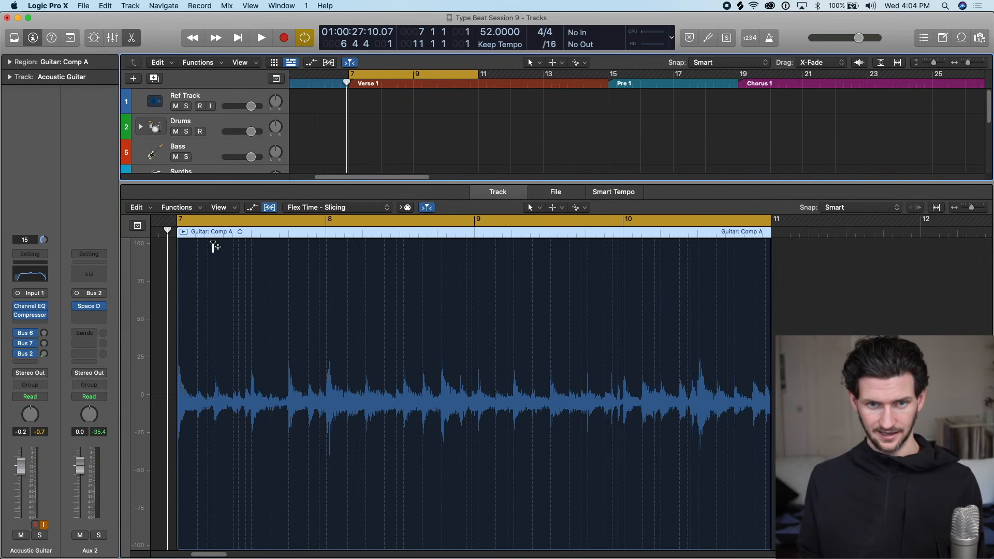
scroll(281, 249, "up", 3)
scroll(282, 249, "up", 1)
Set the Acoustic Guitar track's flex mode to Flex Time - Polyphonic.
left_click(341, 210)
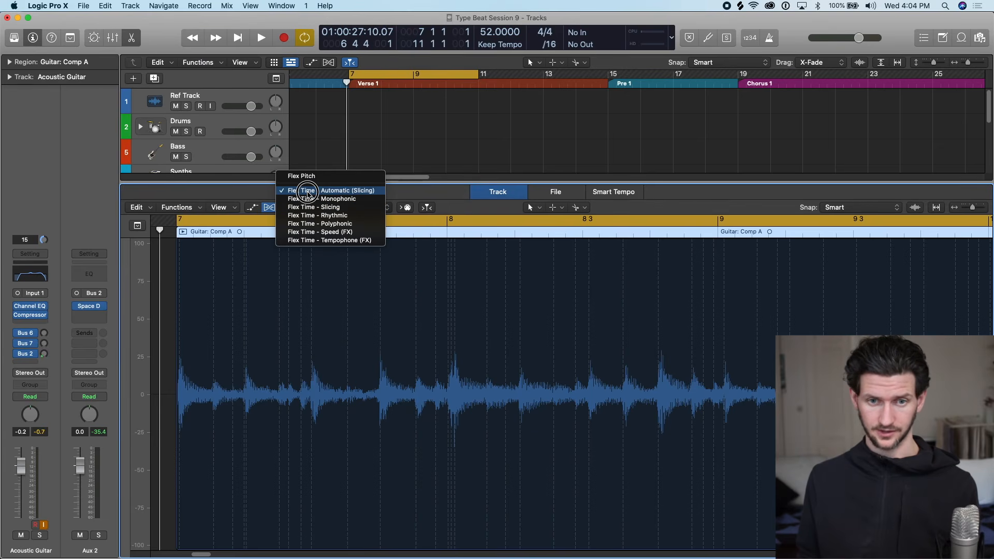
left_click(308, 192)
left_click(314, 208)
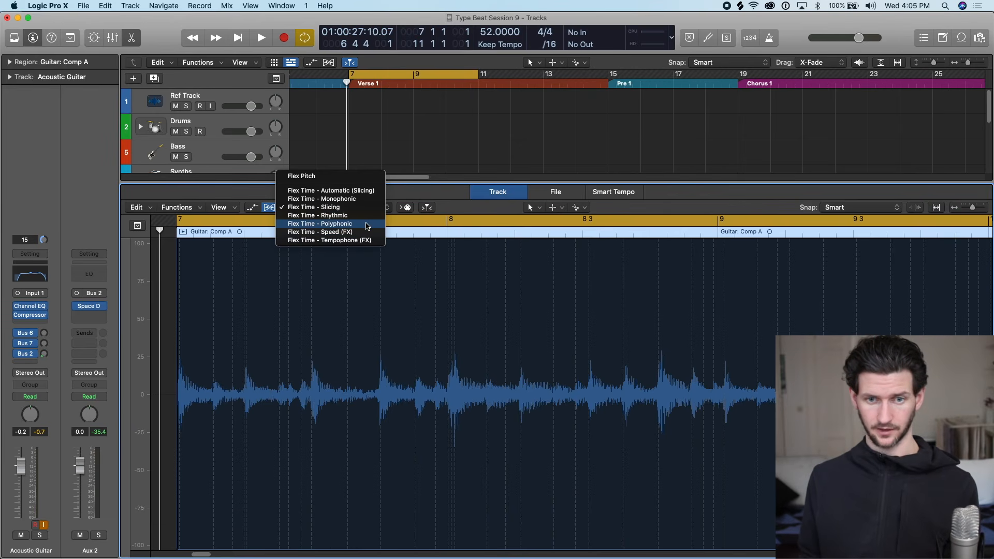
left_click(348, 224)
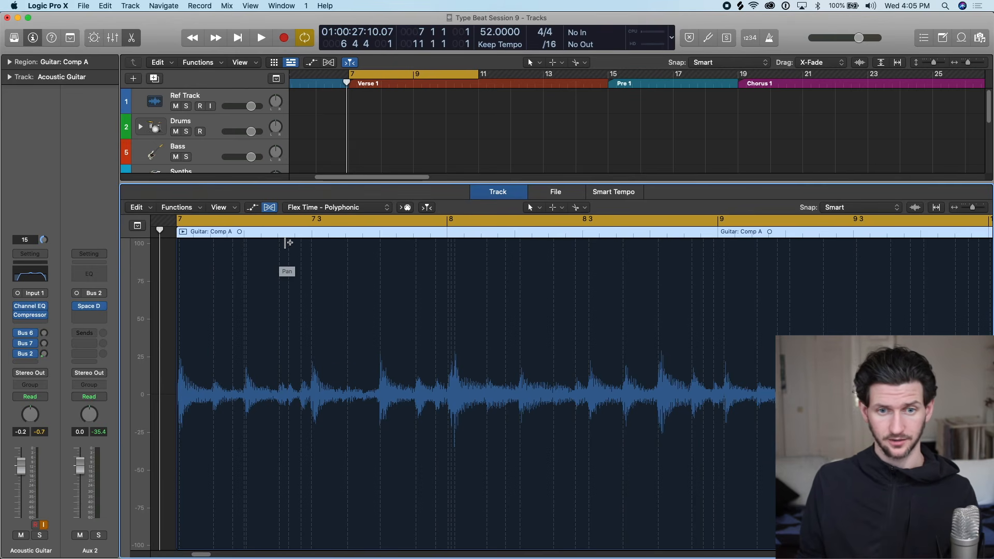
Select the Guitar: Comp A region, show its region parameters and set Quantize to 1/8 Note.
left_click(165, 244)
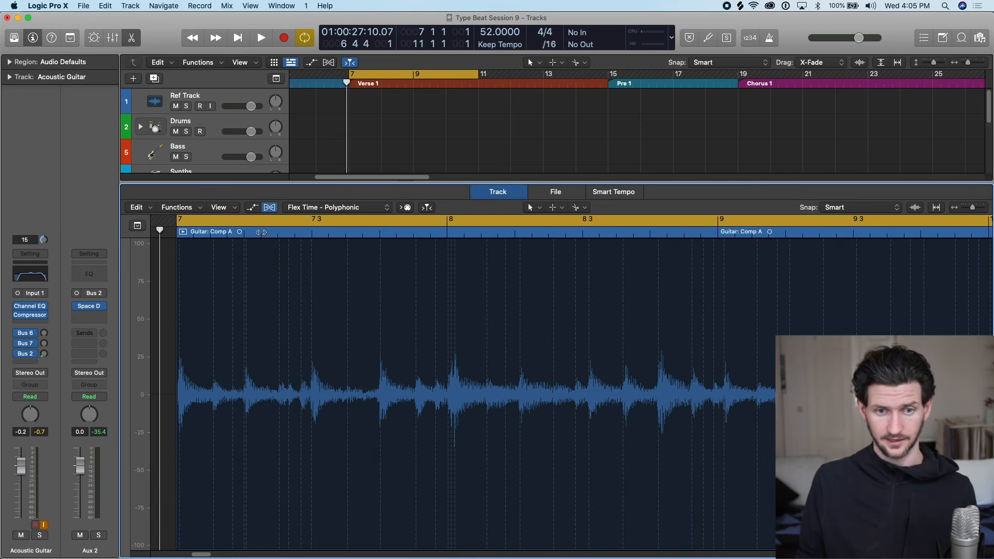
scroll(336, 119, "down", 4)
left_click(382, 139)
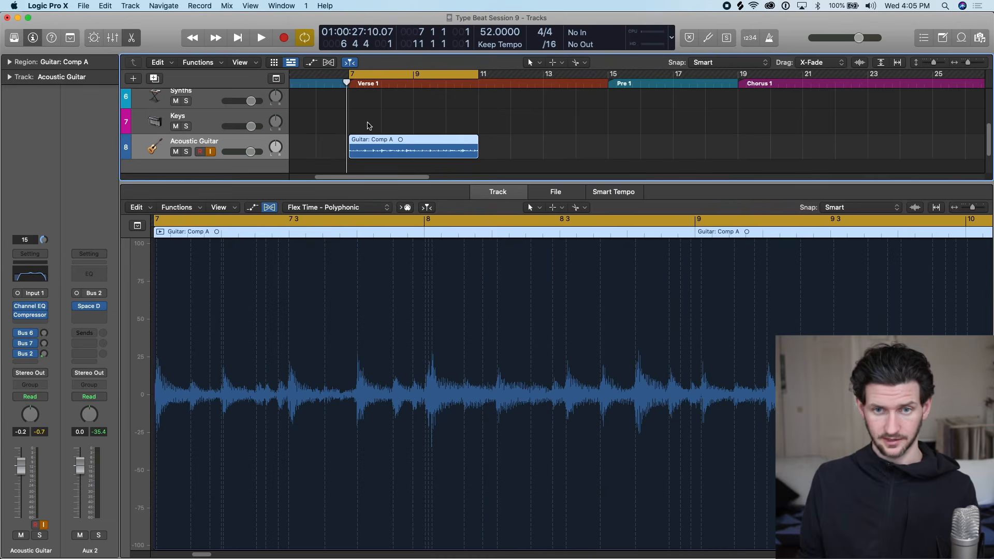
left_click(10, 63)
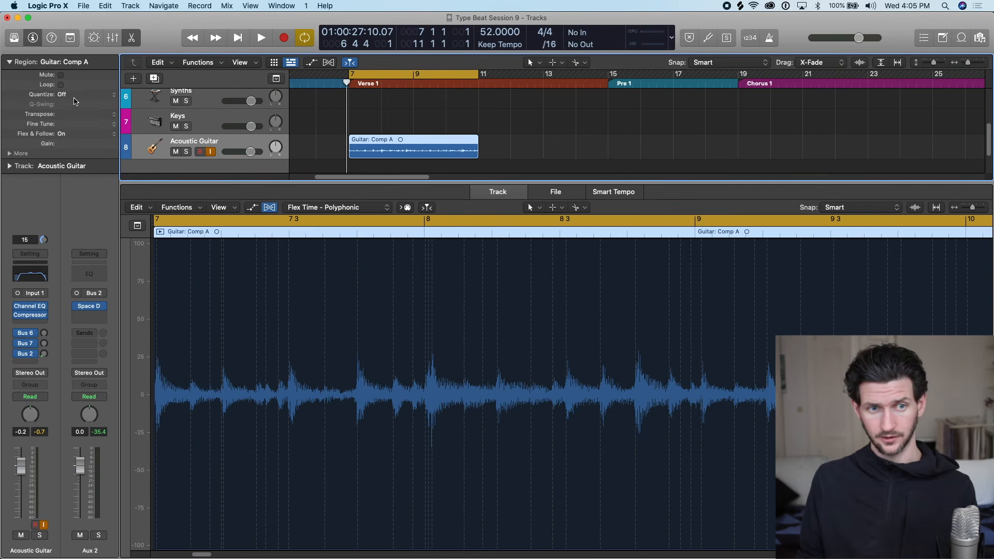
left_click(75, 95)
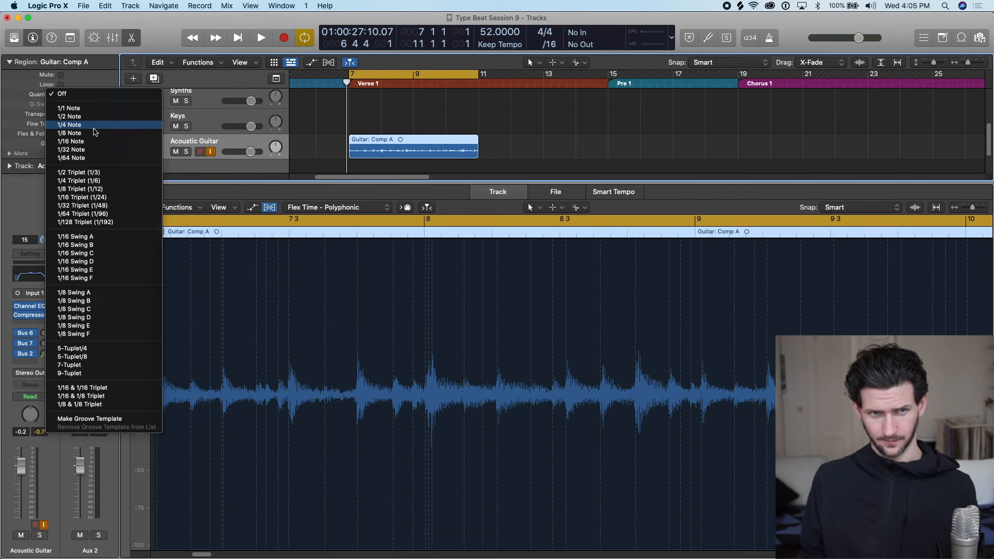
left_click(101, 134)
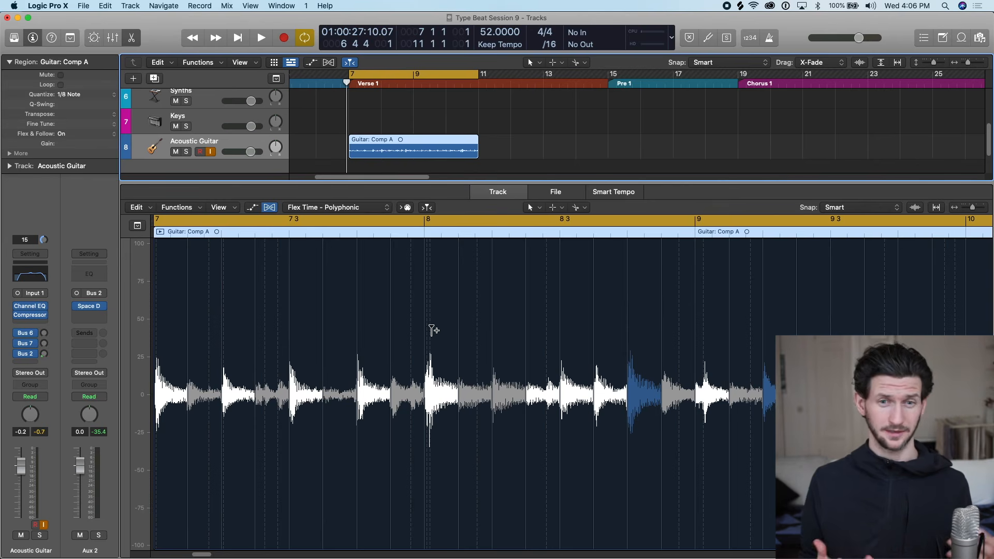
Deselect the guitar region, close the audio editor and set the cycle range to bars 13 to 14.
left_click(89, 95)
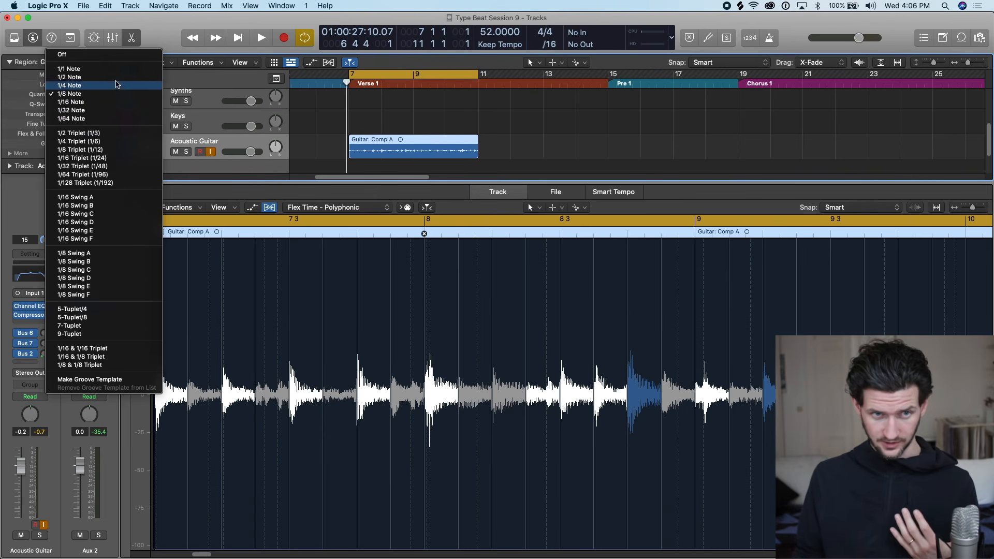
left_click(481, 75)
left_click_drag(477, 74, 509, 74)
left_click(505, 155)
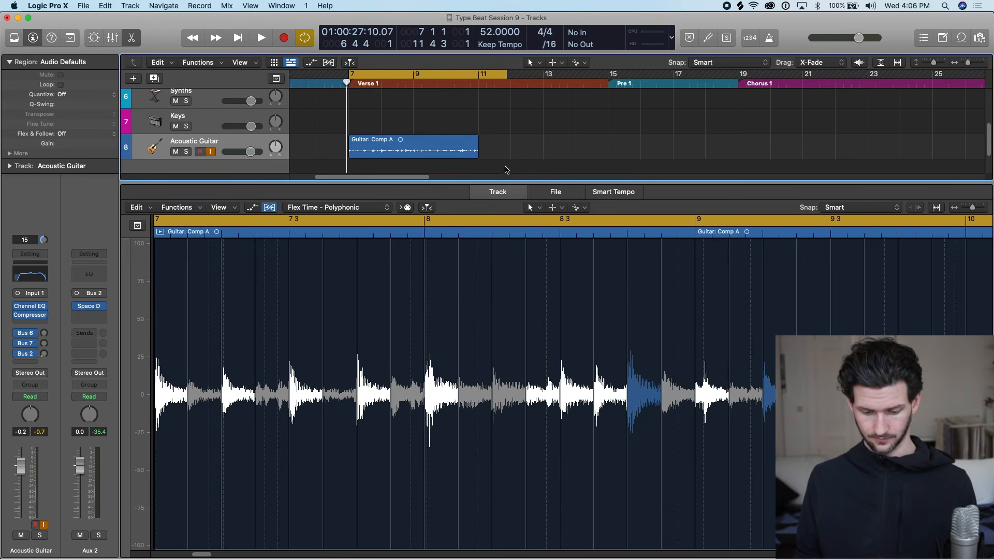
key("e")
left_click_drag(561, 75, 540, 76)
key("super+Right")
key("super+Right")
key("super+Right")
key("super+Right")
scroll(584, 123, "right", 3)
scroll(585, 122, "right", 5)
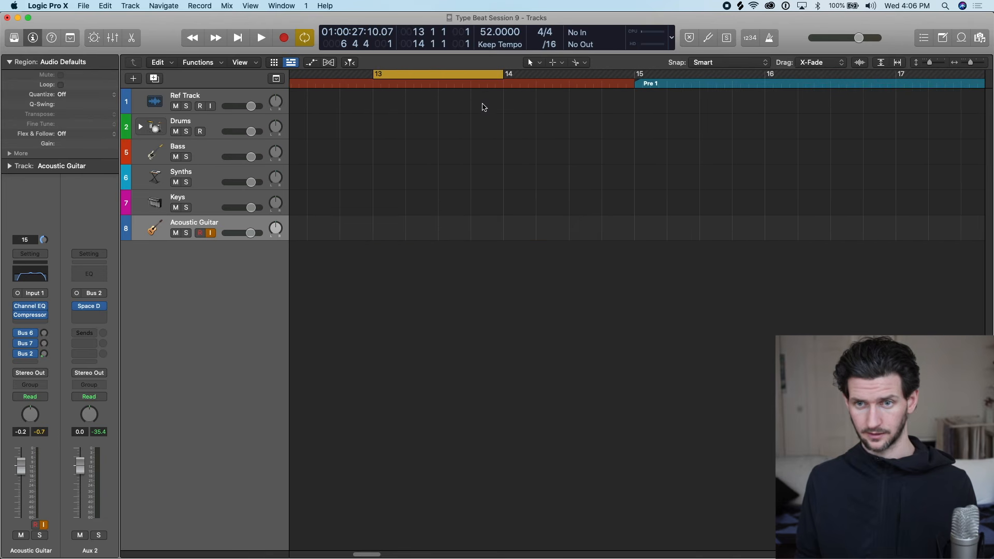
Place the playhead at the start of bar 13 and magnify the bar to examine its beat subdivisions on the grid.
left_click(383, 84)
key("super+Right")
key("super+Right")
key("super+Right")
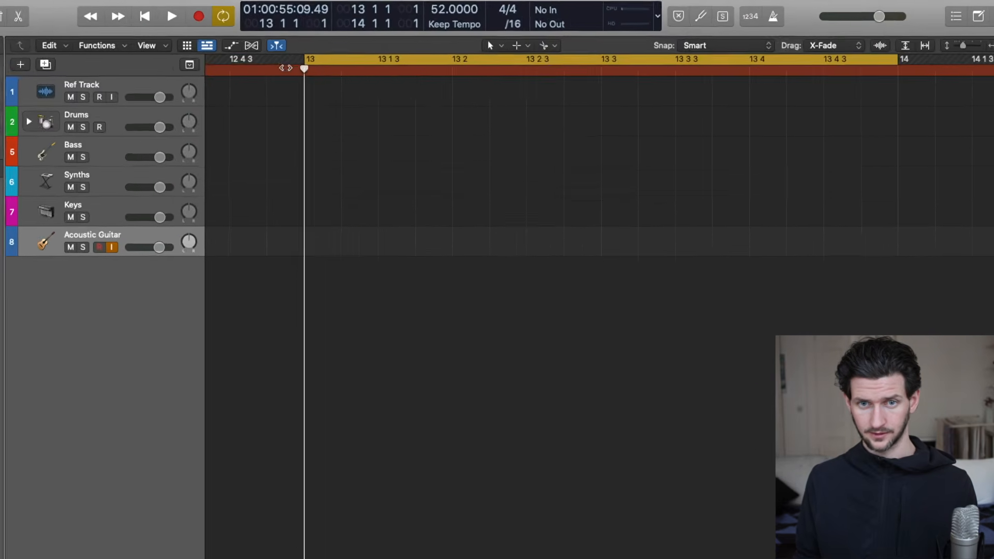
left_click_drag(303, 65, 49, 41)
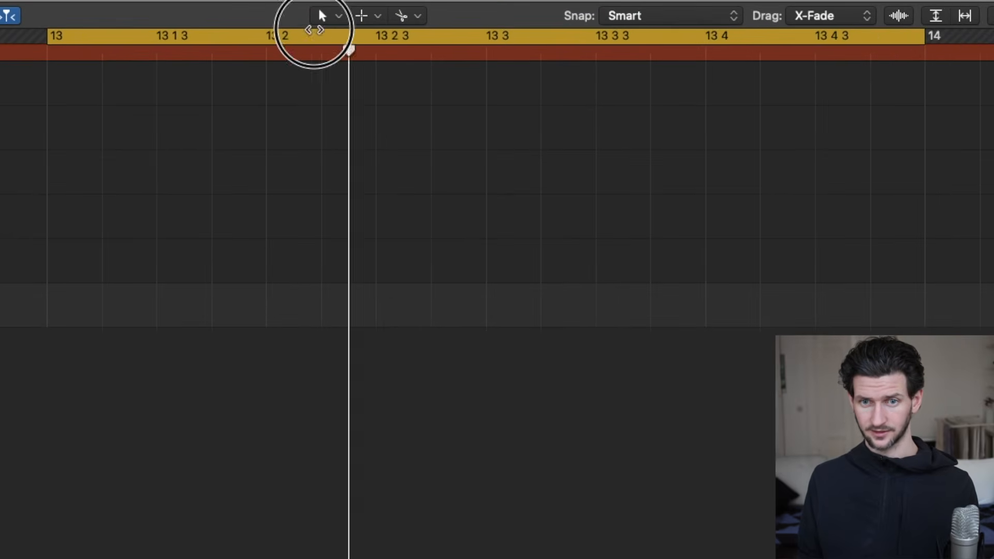
scroll(101, 92, "up", 3)
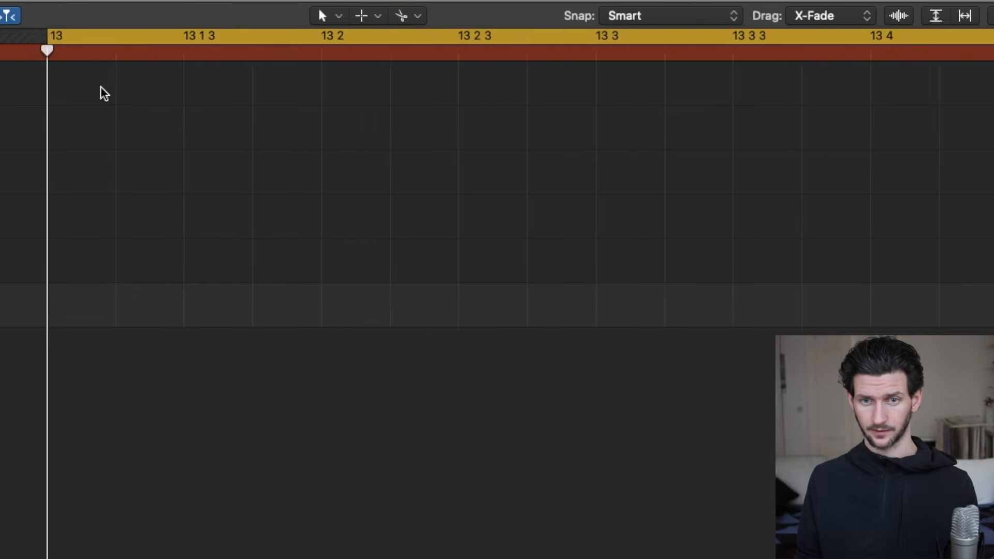
scroll(228, 126, "right", 3)
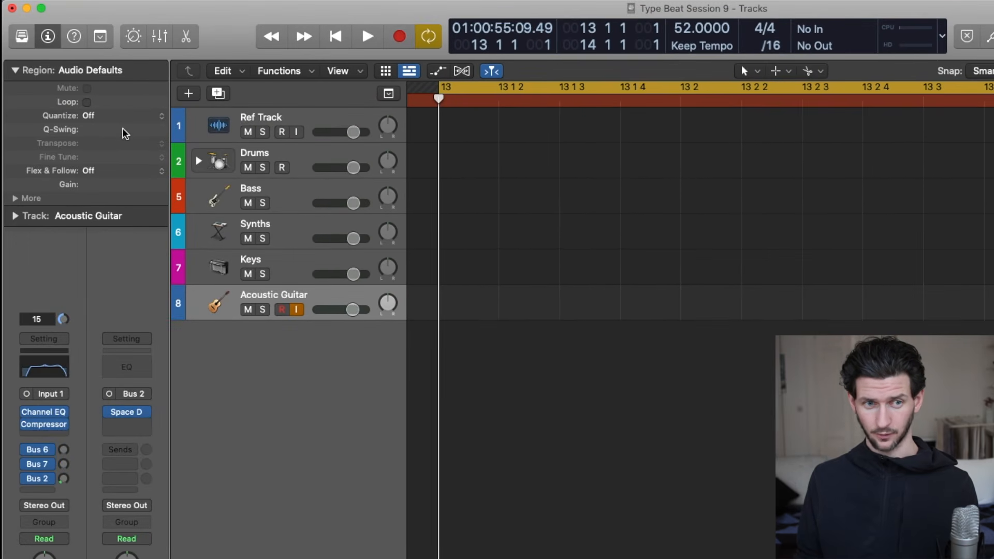
Look through the available Quantize note values without choosing one.
left_click(121, 117)
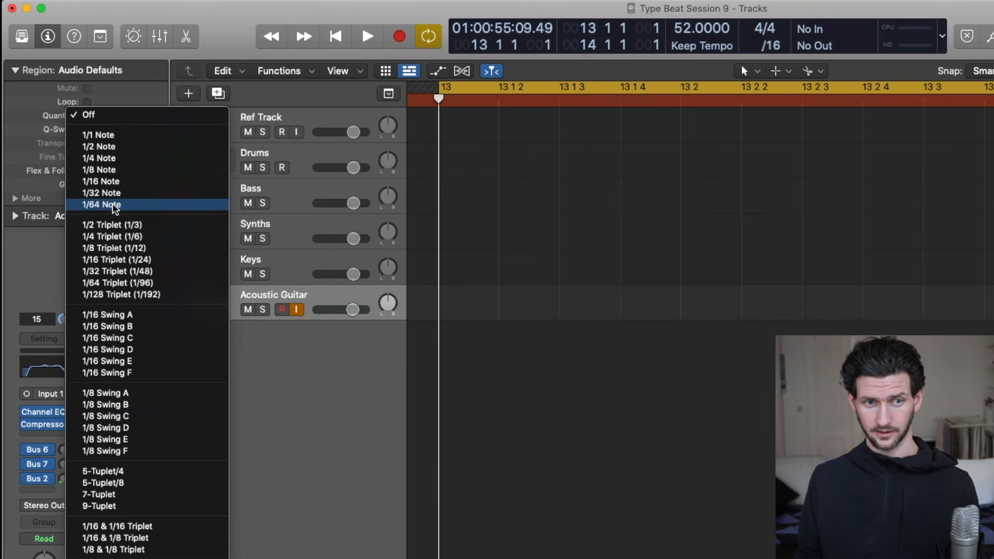
left_click(457, 116)
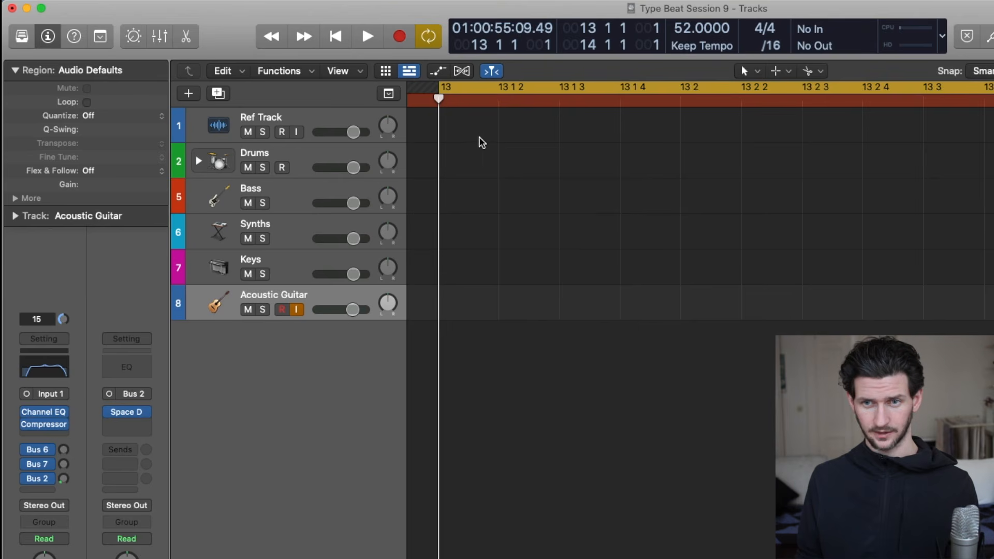
key("super+Left")
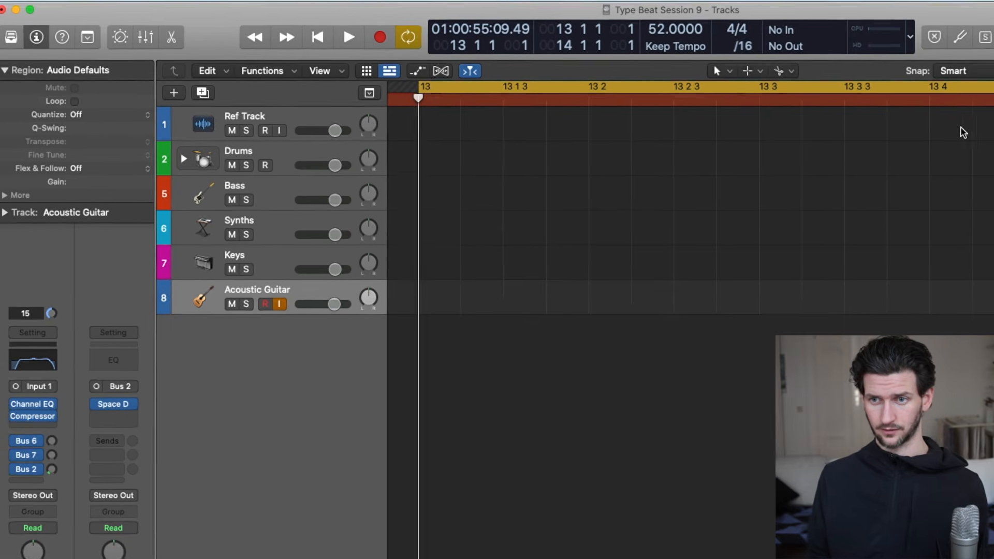
Move the playhead slightly past the 13 1 3 grid line, then bring it back exactly onto 13 1 3.
mouse_move(309, 85)
left_mouse_down()
mouse_move(910, 81)
mouse_move(473, 107)
mouse_move(308, 89)
left_mouse_up()
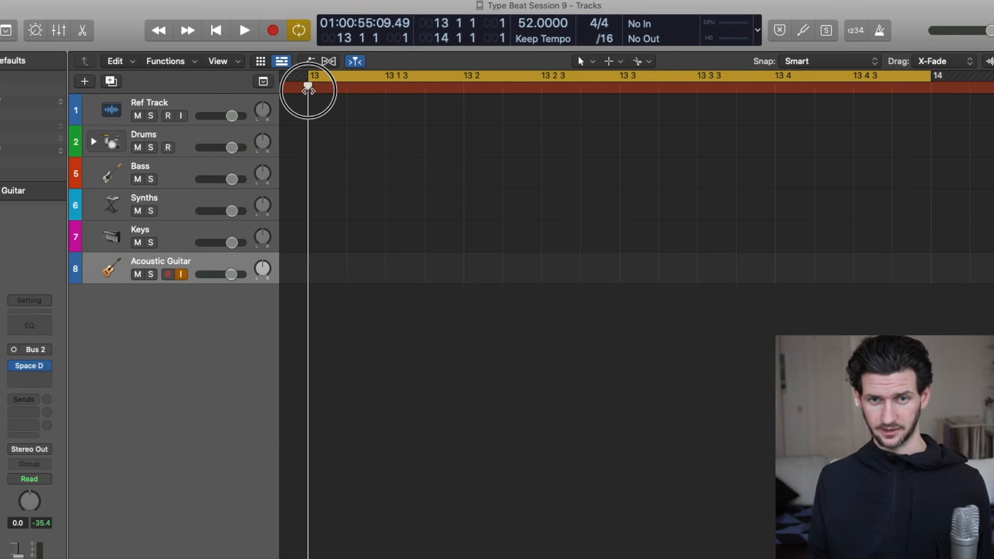
left_click_drag(308, 89, 393, 88)
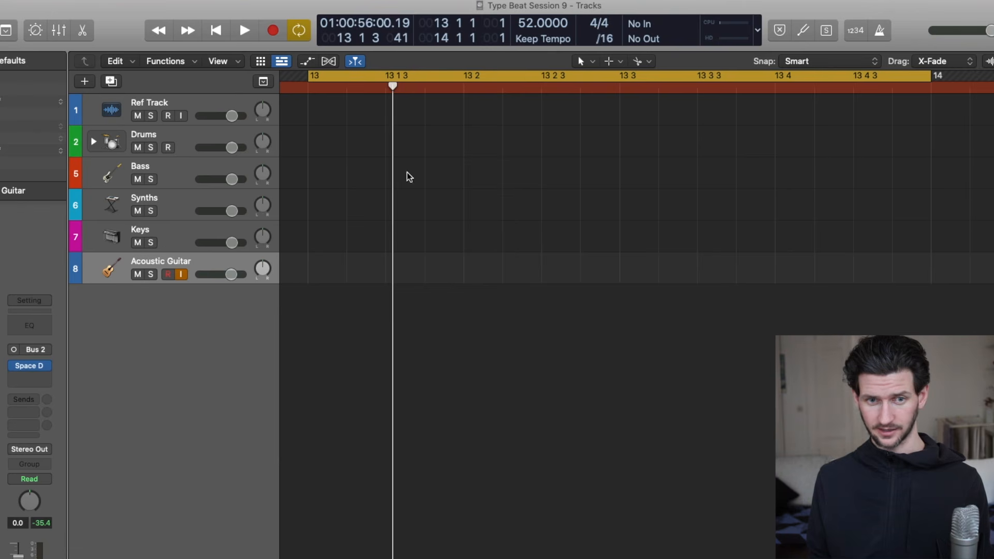
left_click_drag(393, 90, 400, 87)
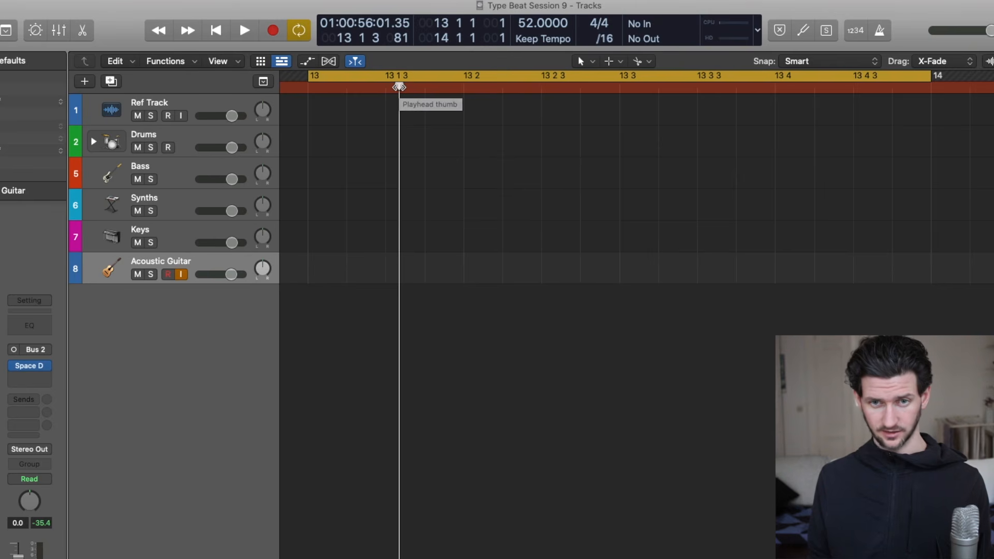
left_click_drag(398, 87, 385, 87)
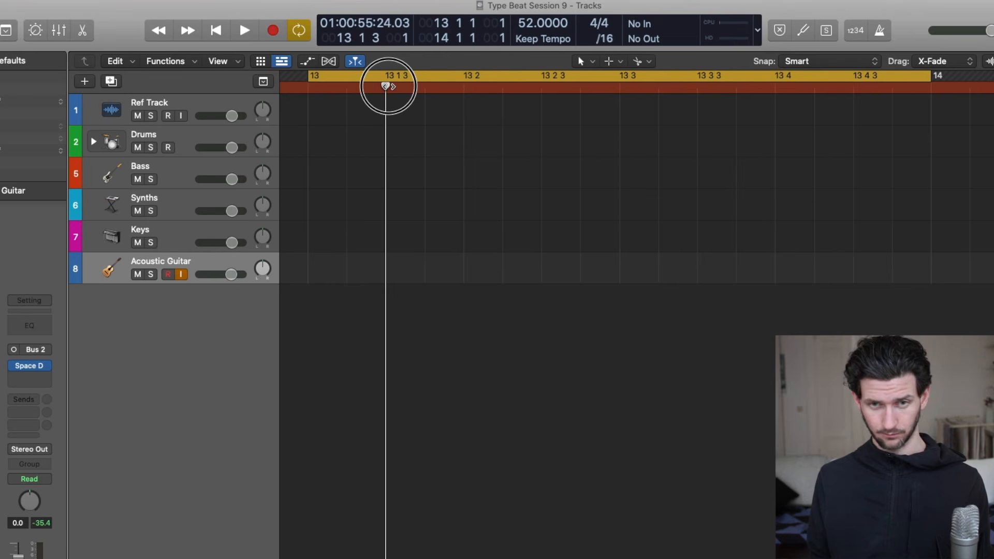
mouse_move(386, 86)
left_mouse_down()
mouse_move(417, 86)
mouse_move(386, 86)
left_mouse_up()
Open the audio editor, pick a straight note value for Quantize and close the editor.
key("e")
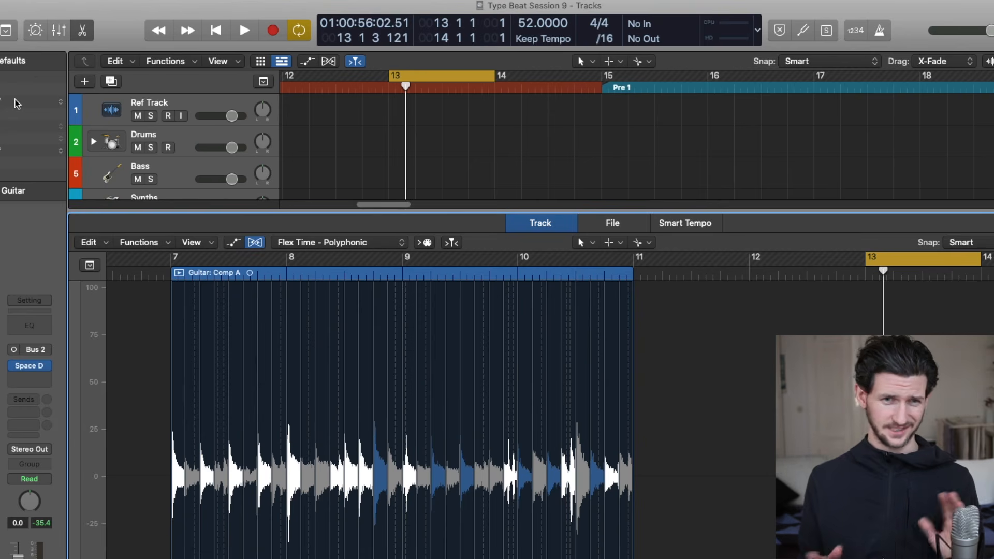
left_click(17, 103)
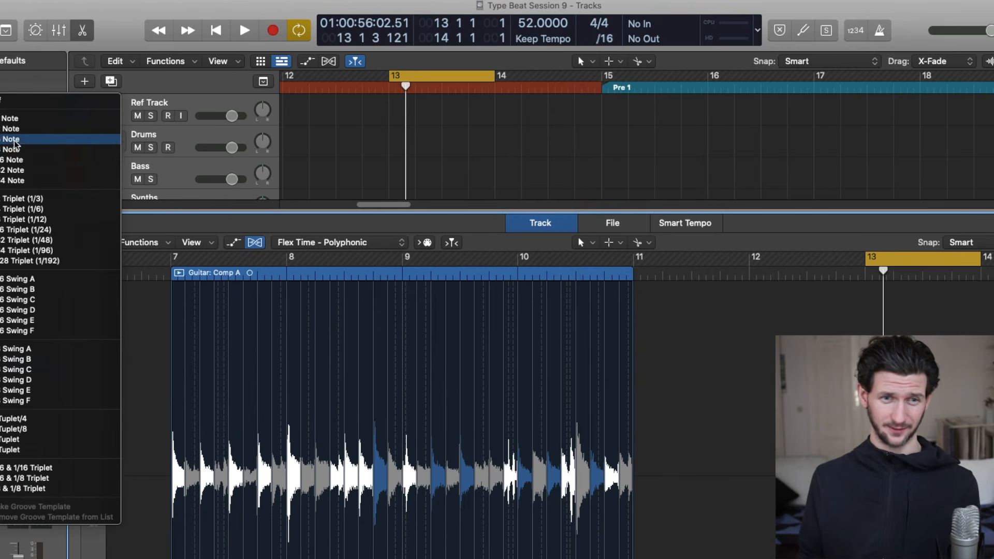
left_click(18, 160)
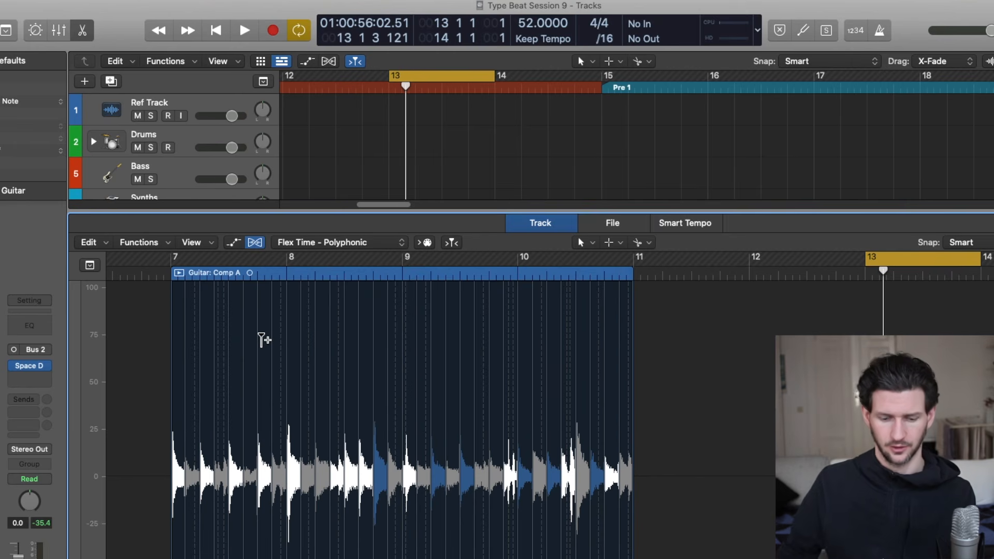
key("e")
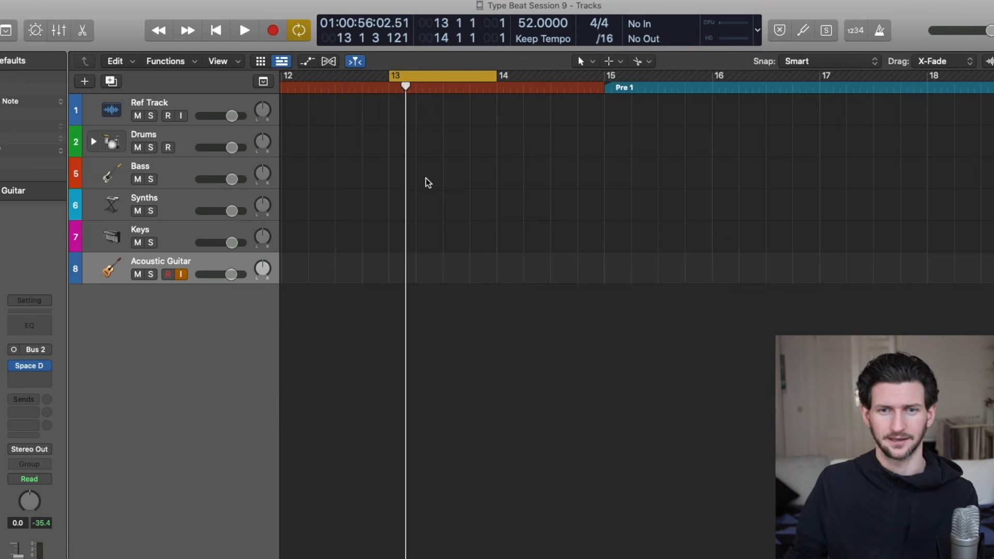
Set the cycle range to bars 7 to 11, play the quantized guitar region with the metronome on, and stop playback.
scroll(439, 222, "down", 10)
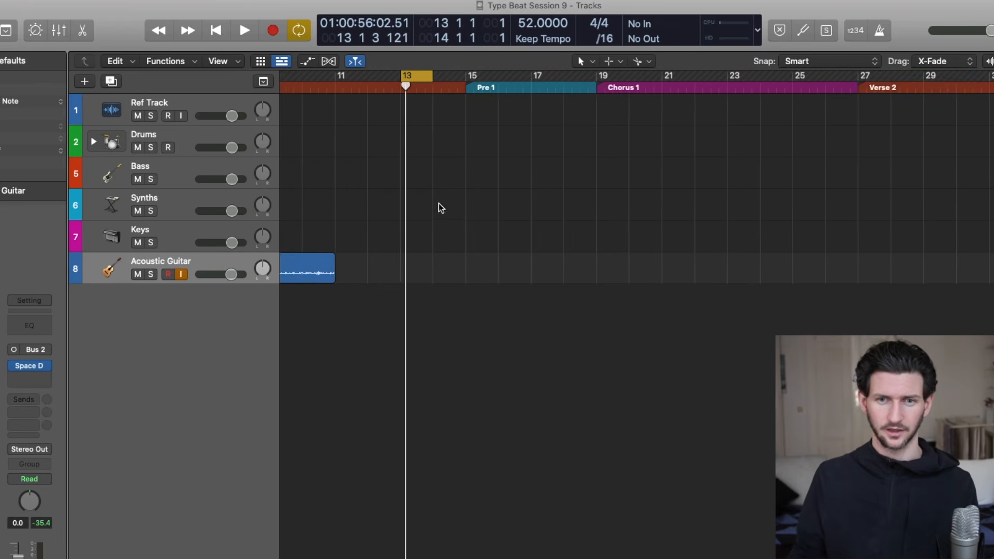
scroll(439, 208, "left", 6)
scroll(482, 83, "left", 2)
left_click_drag(462, 80, 592, 77)
key("space")
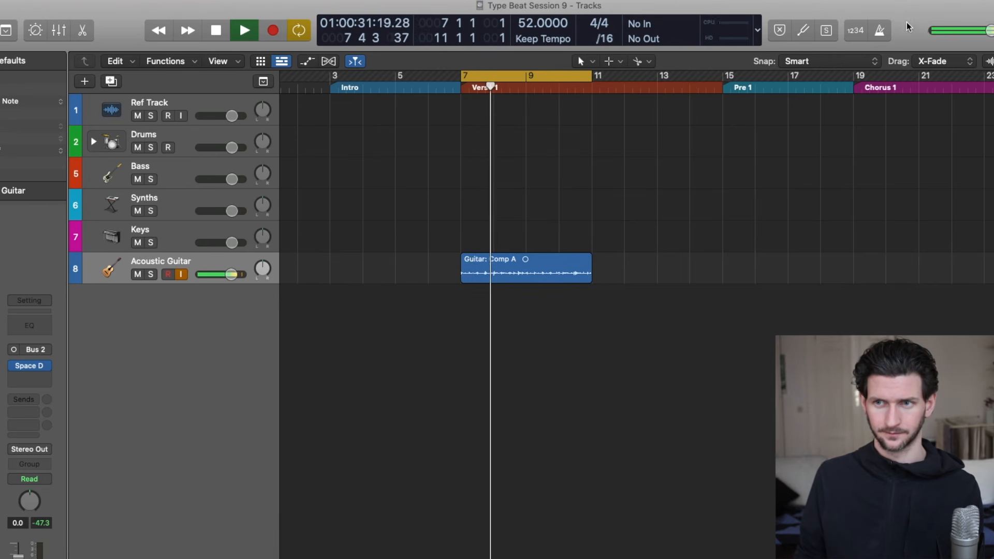
left_click(881, 32)
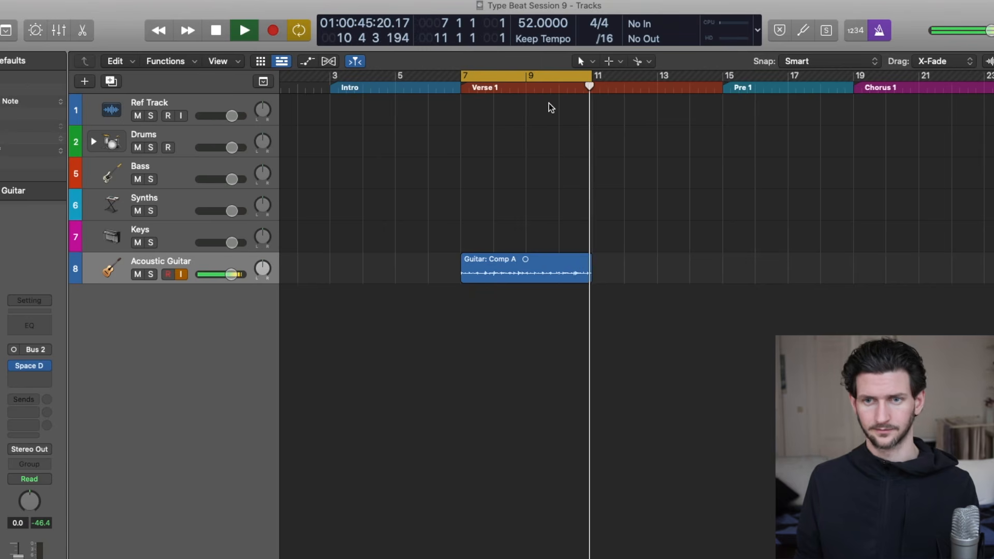
key("space")
Open the Guitar: Comp A region in the audio editor and place the playhead exactly on bar 9.
left_click(533, 91)
double_click(530, 278)
left_click_drag(626, 271, 641, 275)
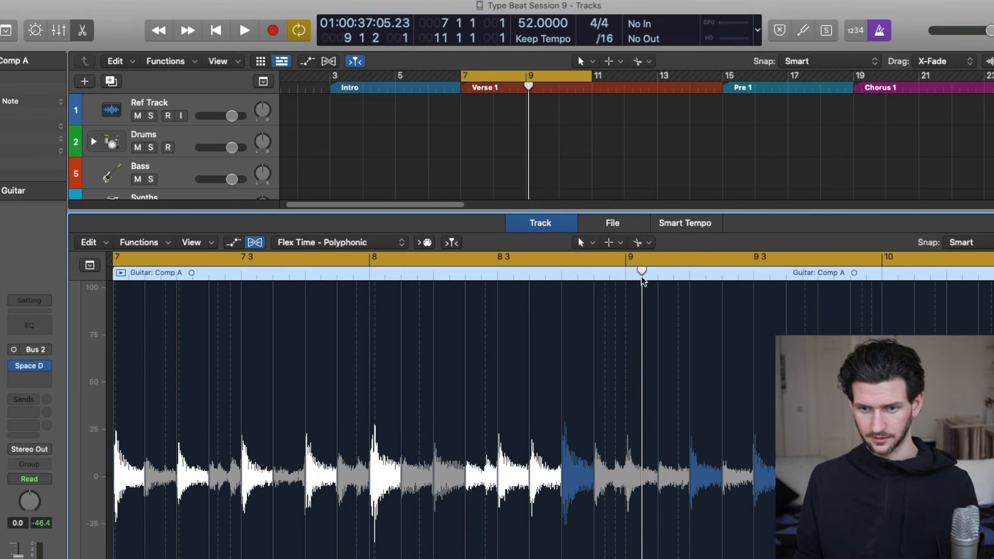
key("super+z")
left_click_drag(631, 271, 626, 270)
key("super+Right")
key("super+Right")
key("super+Right")
key("super+Right")
key("super+Right")
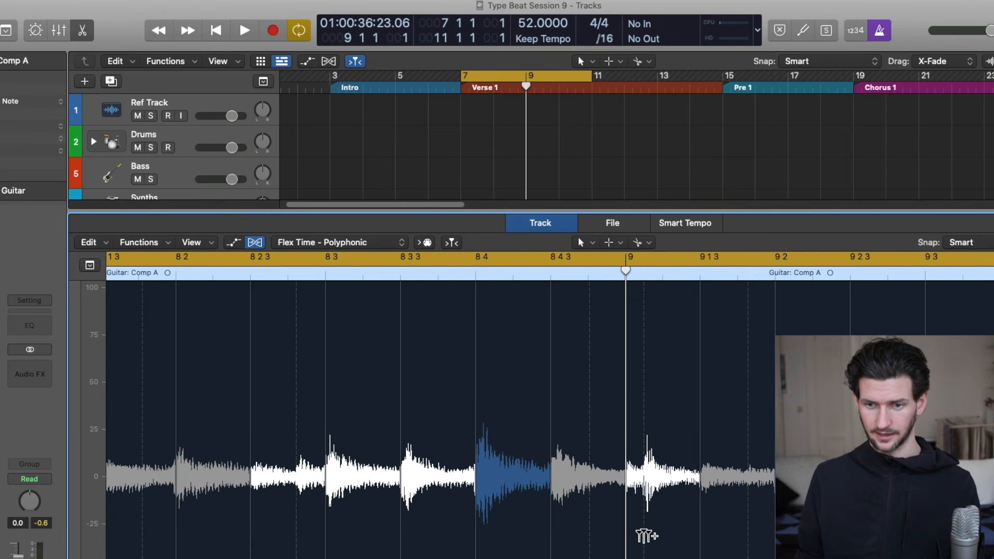
Add a flex marker at the late guitar transient just after bar 9 and move it onto the bar 9 line.
left_click(646, 315)
mouse_move(644, 289)
left_mouse_down()
mouse_move(627, 289)
mouse_move(647, 290)
left_mouse_up()
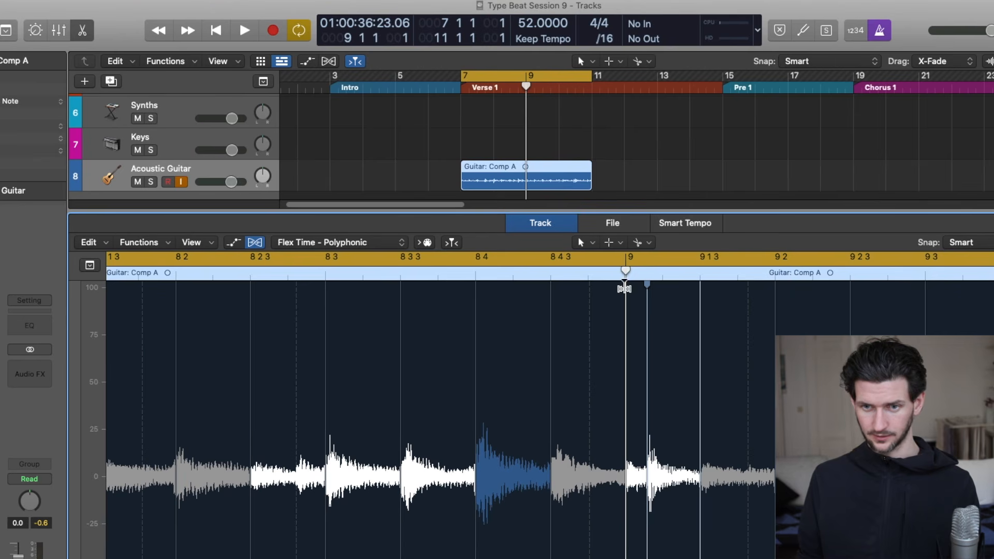
mouse_move(626, 275)
left_mouse_down()
mouse_move(600, 273)
mouse_move(641, 282)
mouse_move(630, 290)
mouse_move(626, 279)
left_mouse_up()
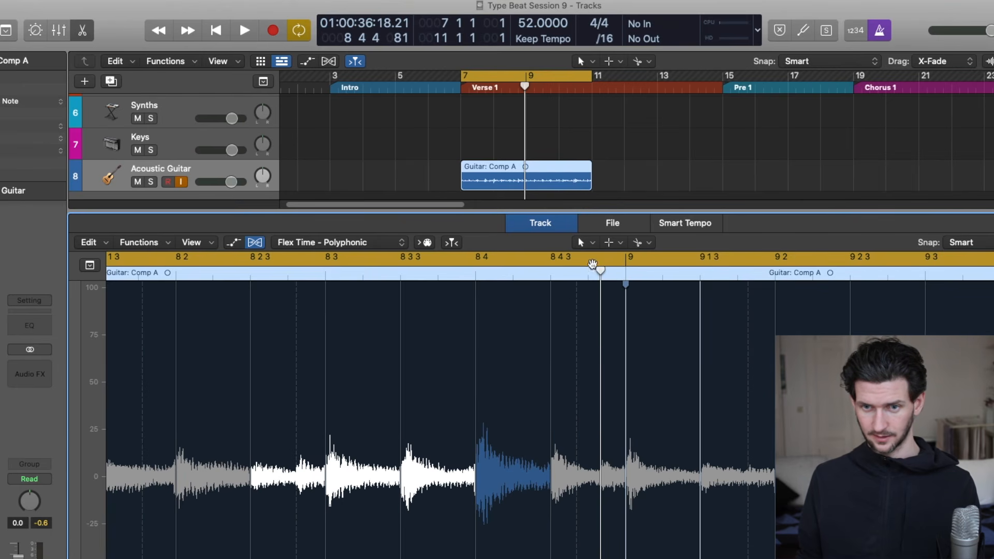
Set a three-bar cycle range from 8 4 2 to 11 4 2 and play back the corrected note around bar 9.
left_click_drag(520, 78, 637, 78)
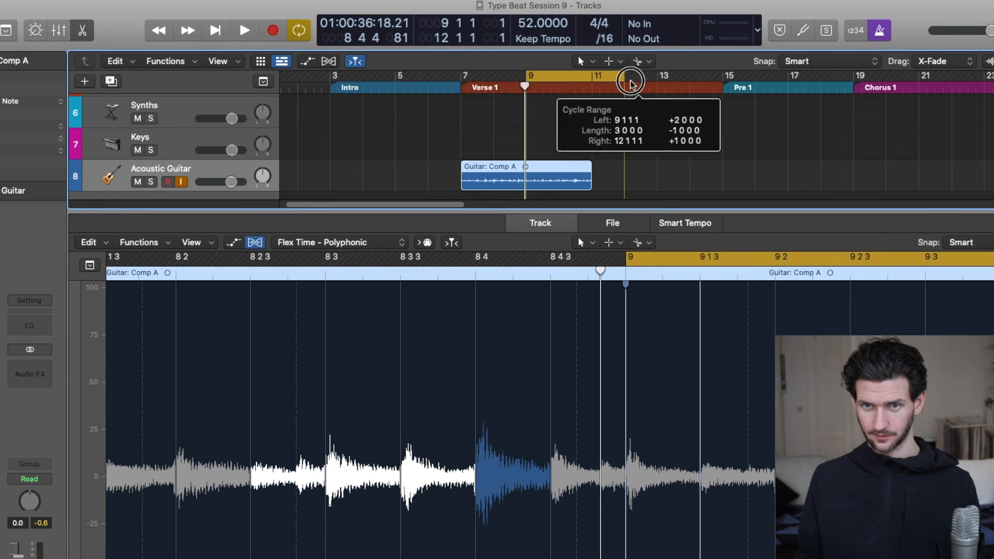
key("super+Right")
key("super+Right")
left_click_drag(575, 79, 568, 80)
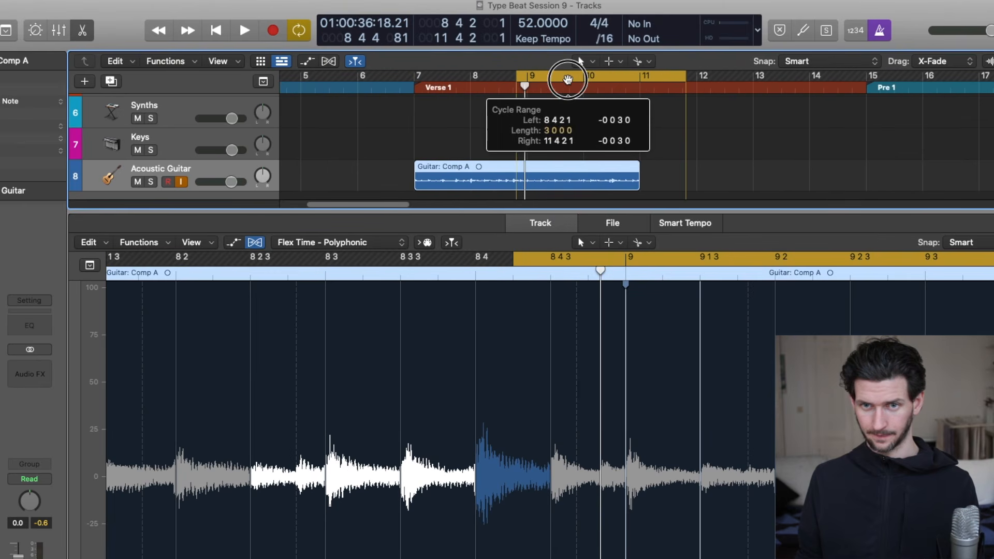
key("space")
key("space")
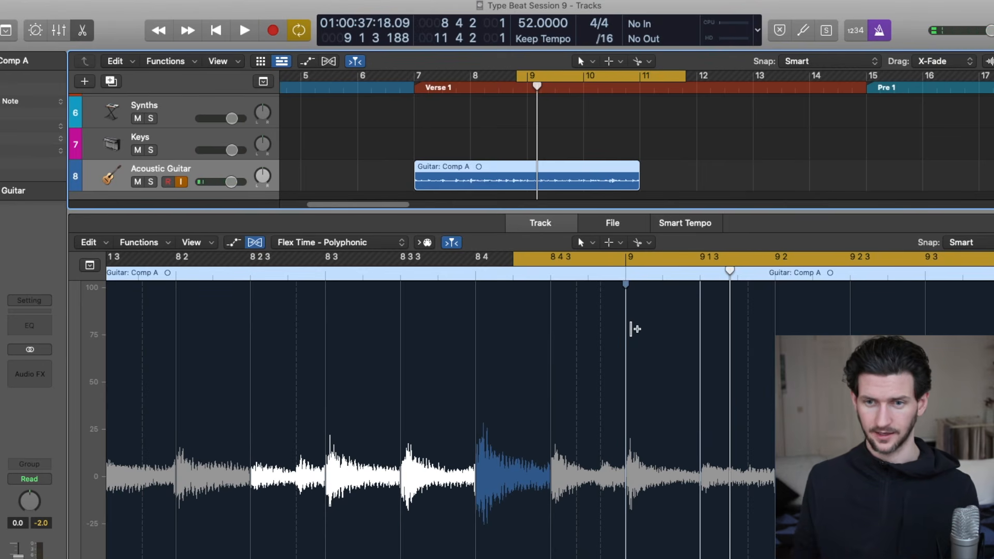
key("super+Left")
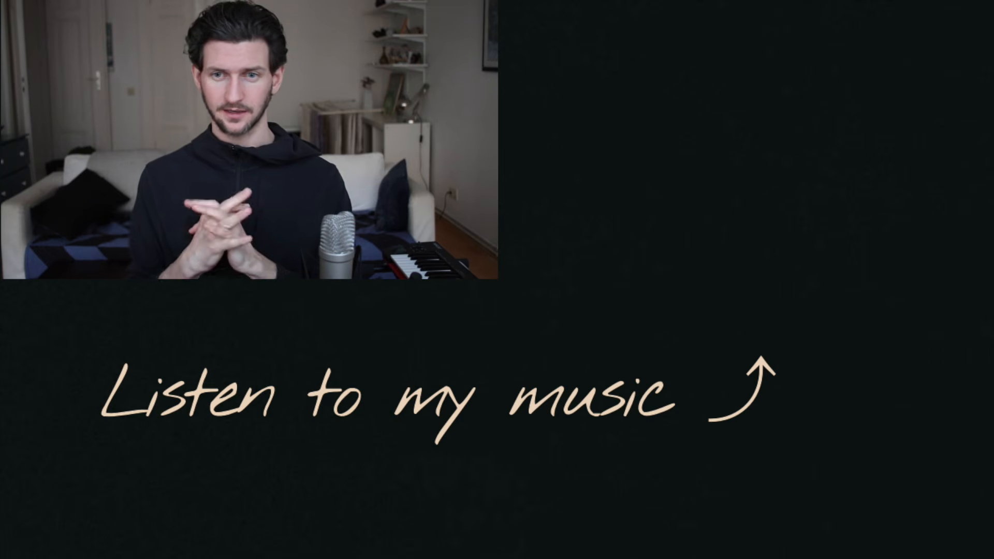